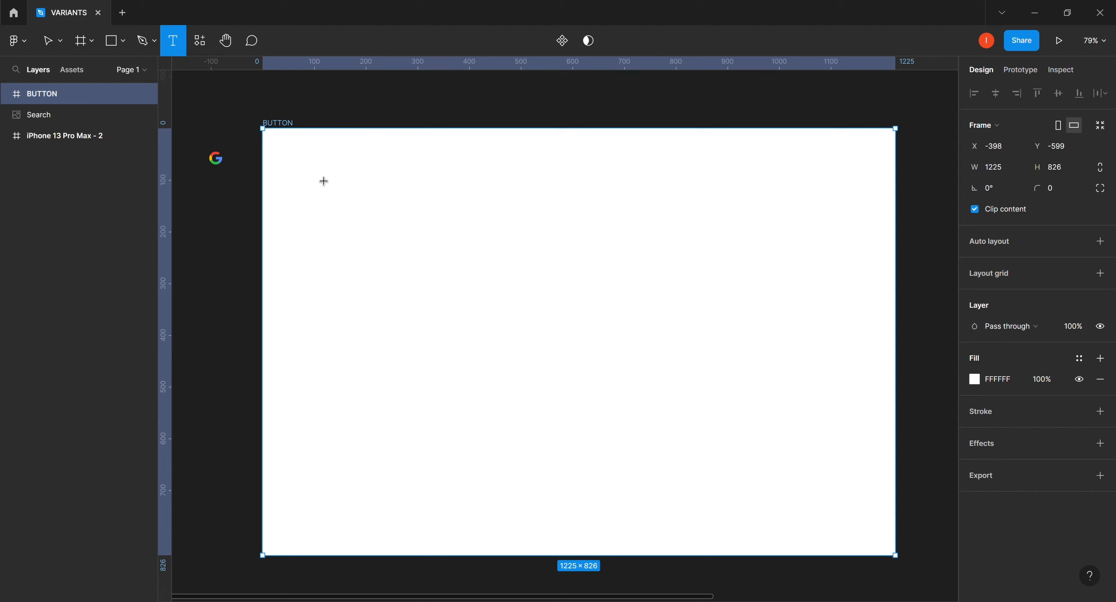
# Add the text "Button" near the BUTTON frame's upper-left corner and wrap it in an auto layout aligned left and vertically centred.
pyautogui.click(325, 188)
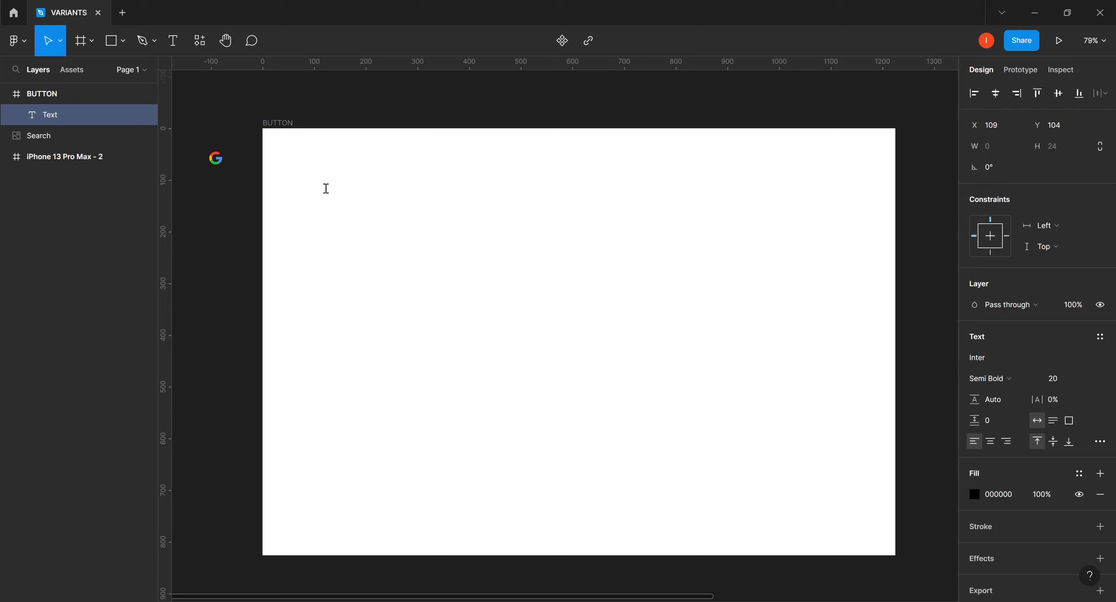
pyautogui.write('Button')
pyautogui.press('Escape')
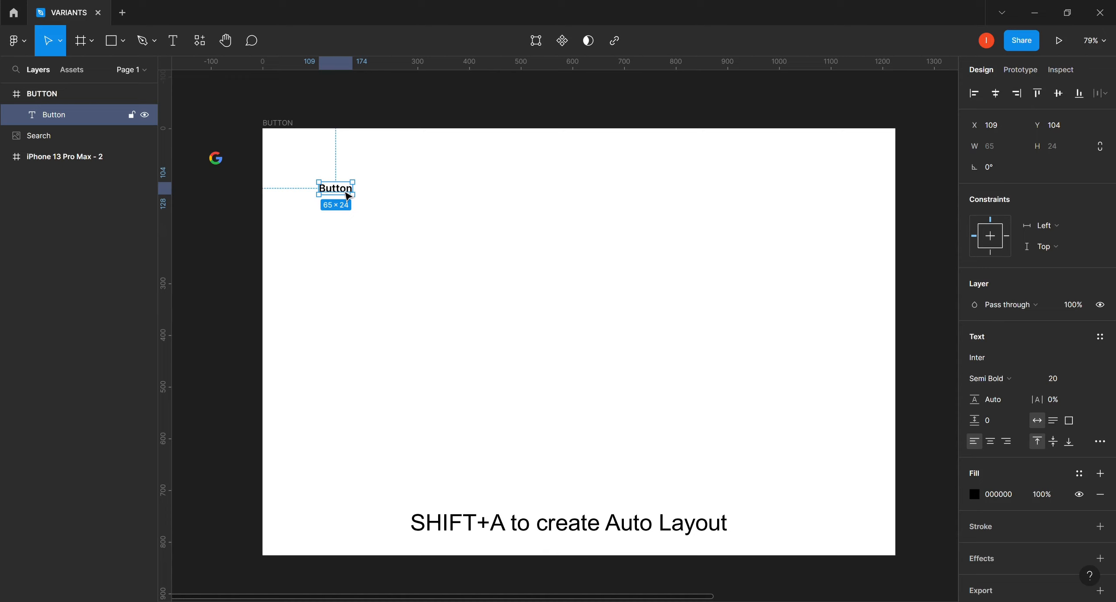
pyautogui.hotkey('shift', 'a')
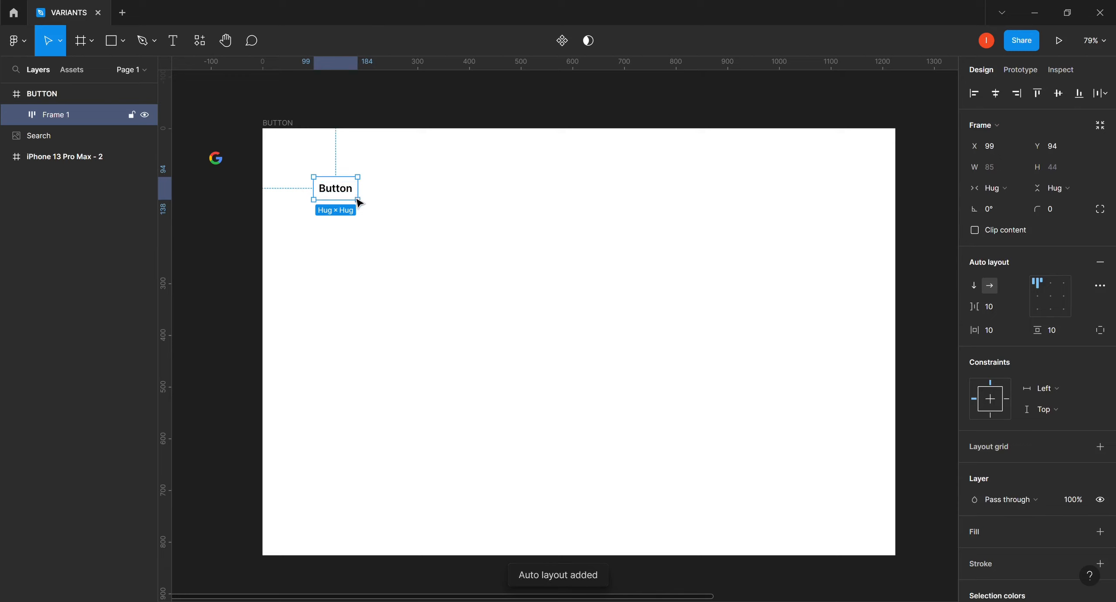
pyautogui.click(1039, 296)
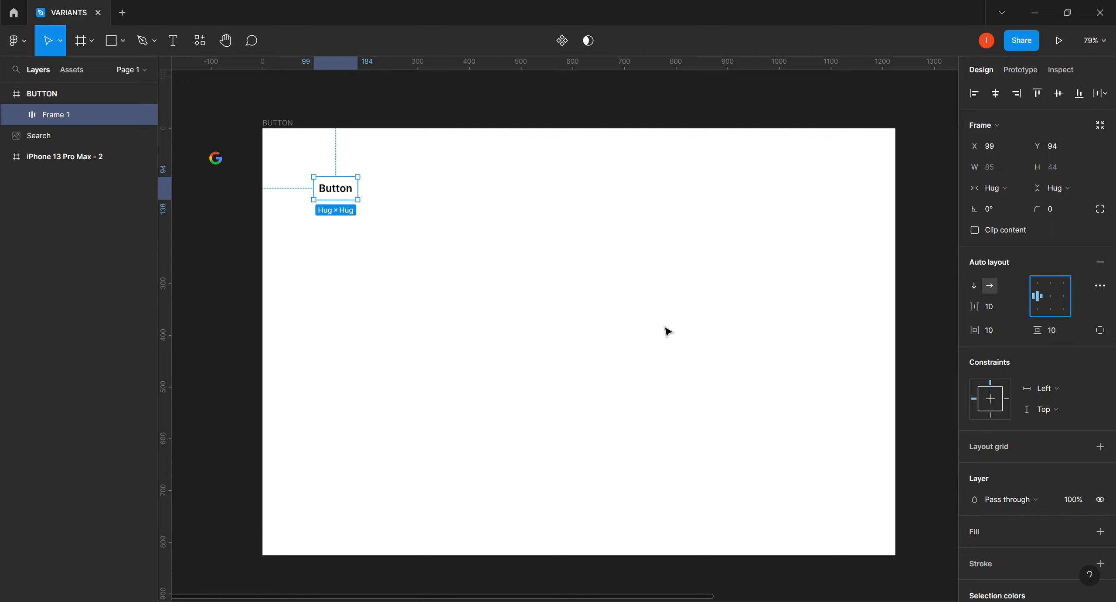
# Add a solid black 000000 fill to the auto layout frame around the button text.
pyautogui.click(976, 533)
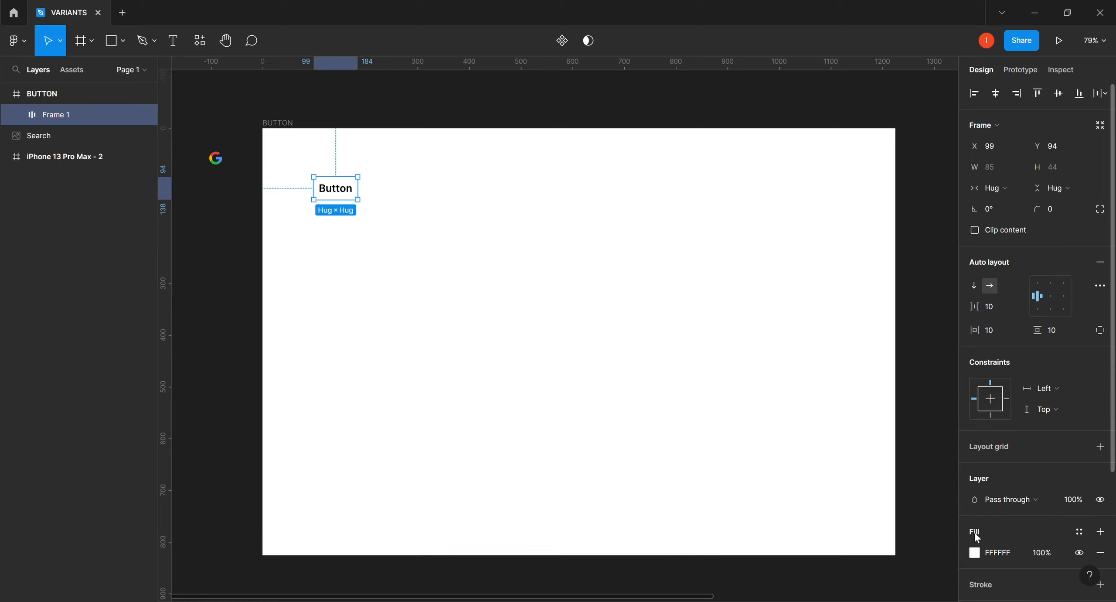
pyautogui.click(975, 552)
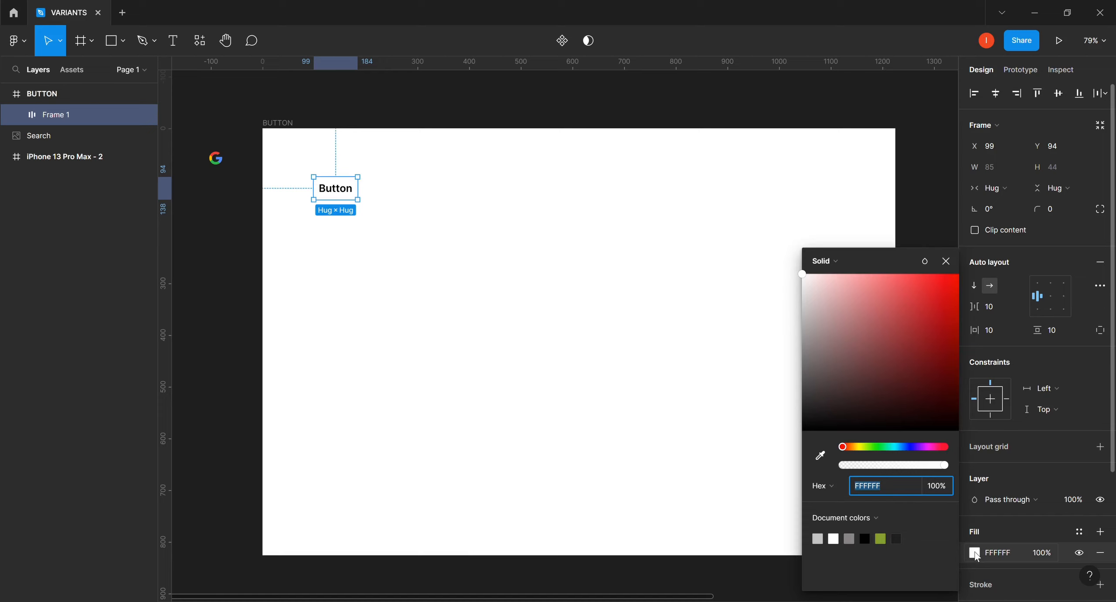
pyautogui.click(866, 540)
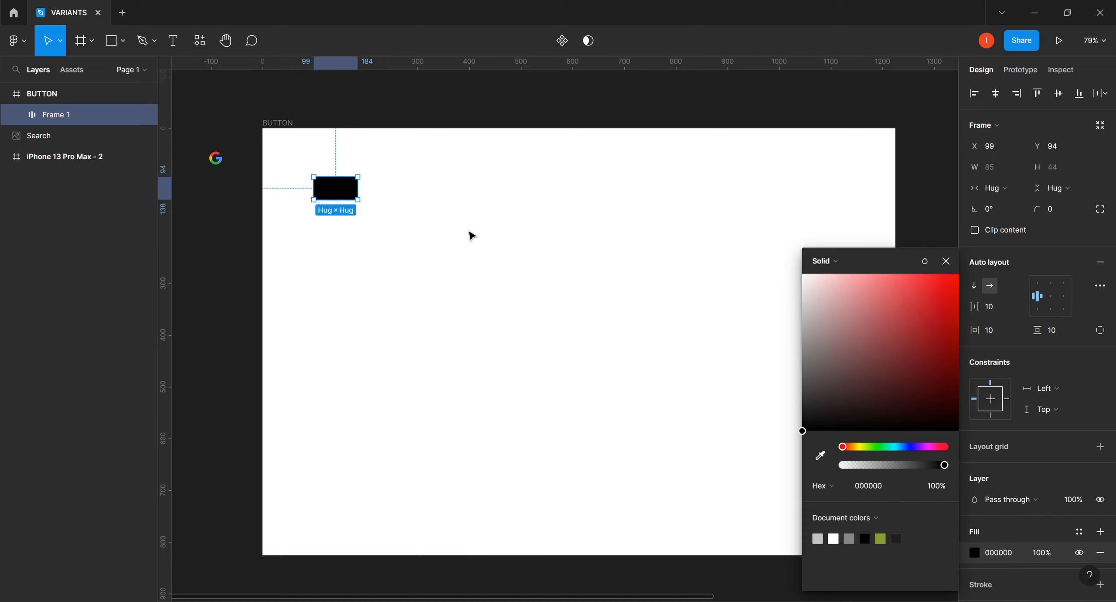
pyautogui.click(473, 235)
# Change the button label's text fill to white FFFFFF.
pyautogui.click(342, 193)
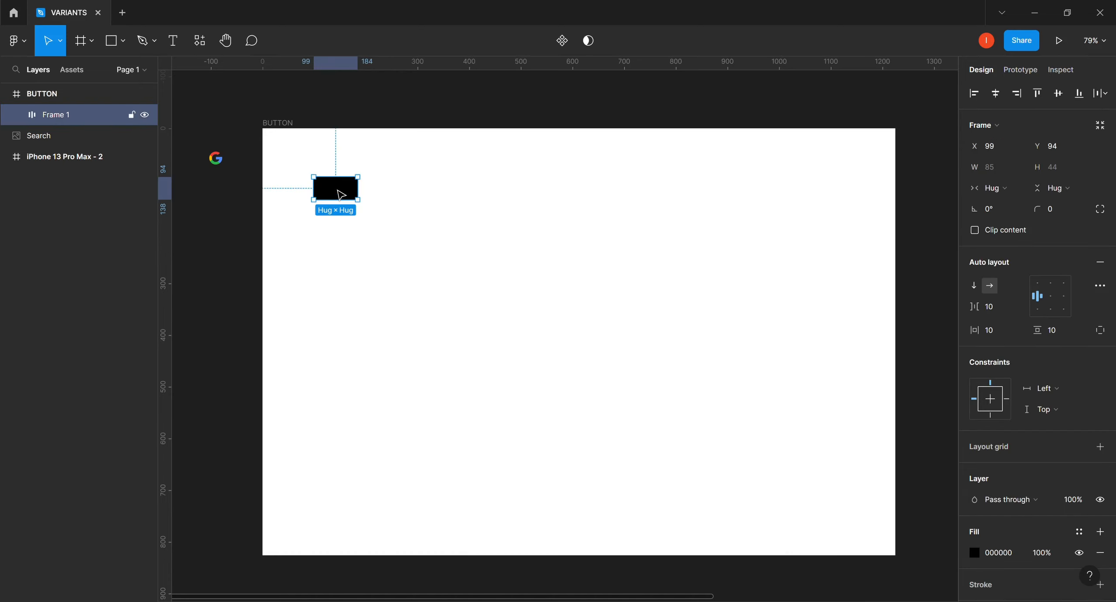
pyautogui.doubleClick(342, 196)
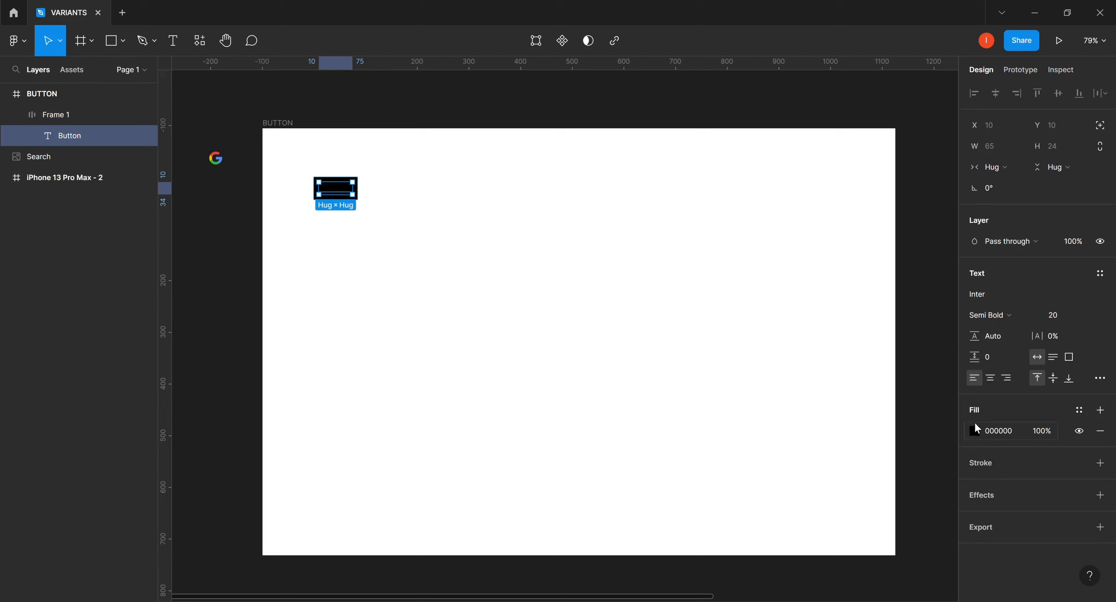
pyautogui.click(976, 429)
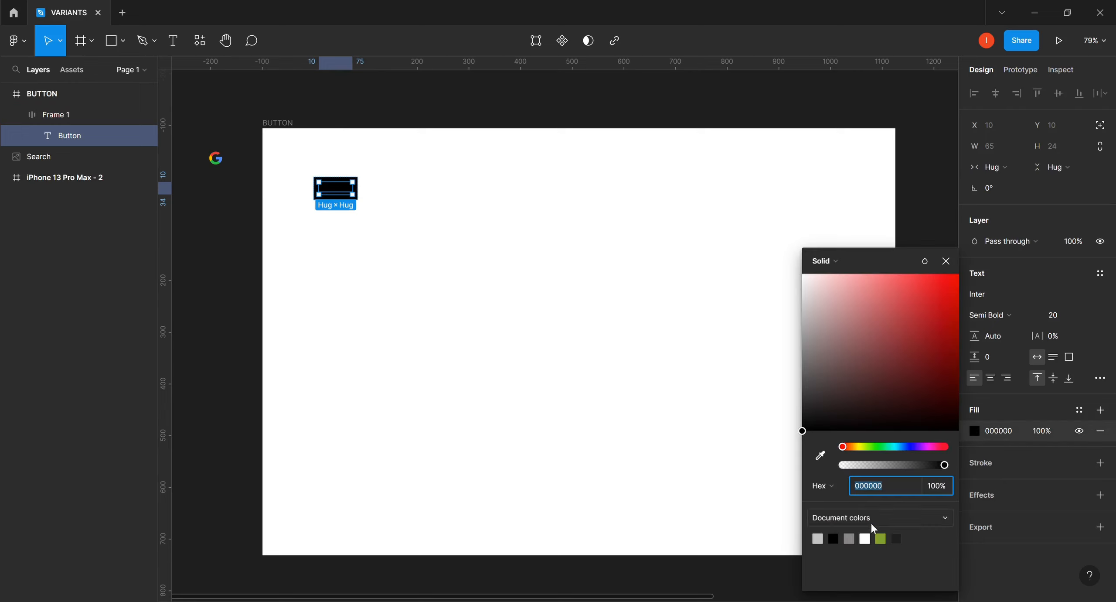
pyautogui.click(865, 538)
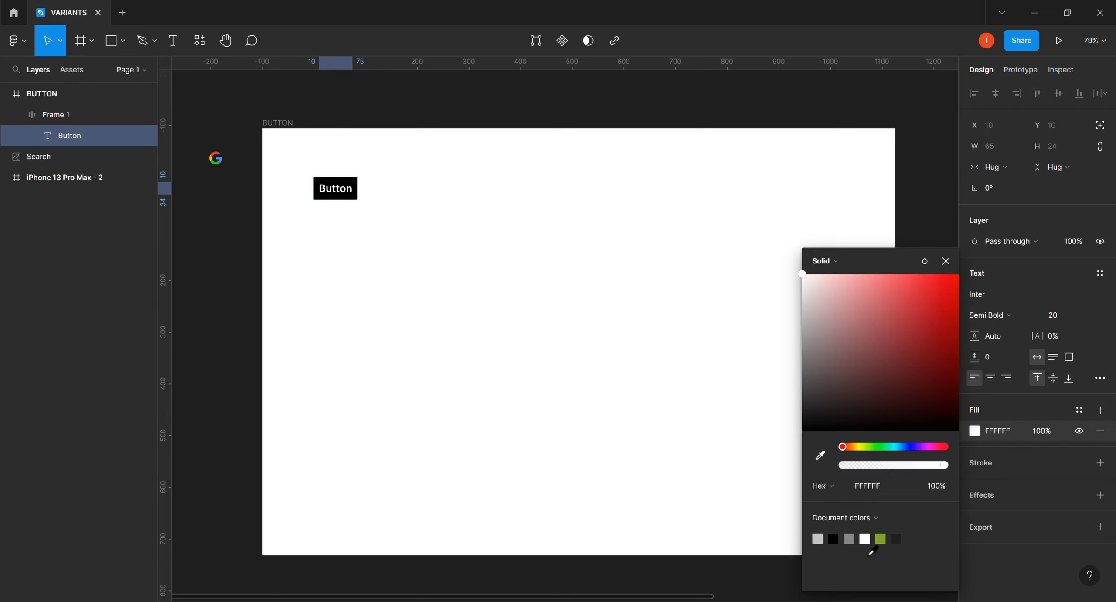
pyautogui.click(550, 287)
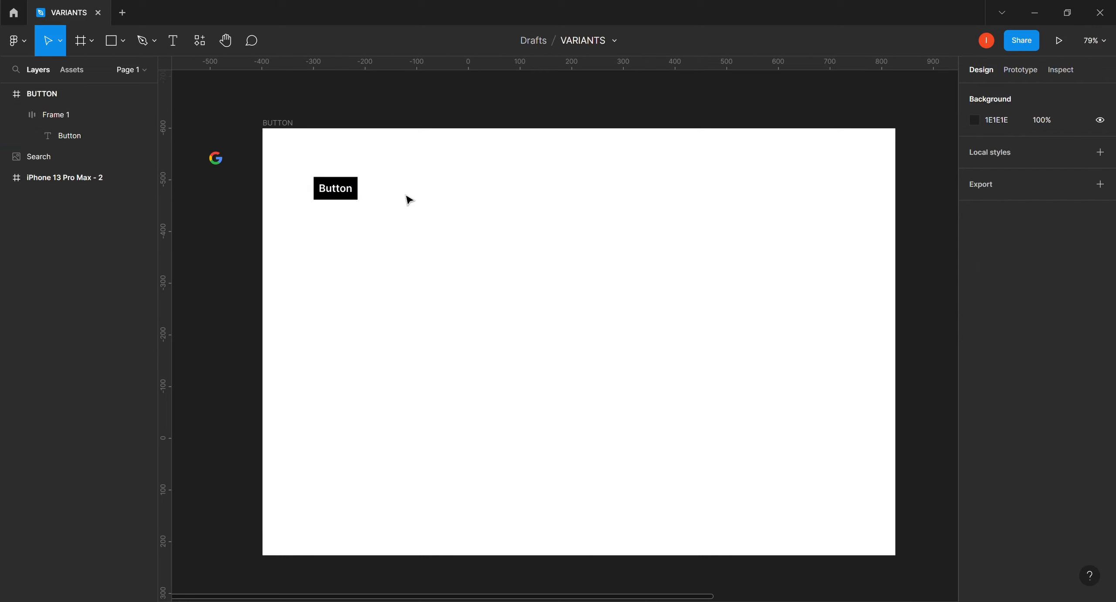
# Set the button frame's horizontal padding to 34 and its vertical padding to 20.
pyautogui.click(354, 189)
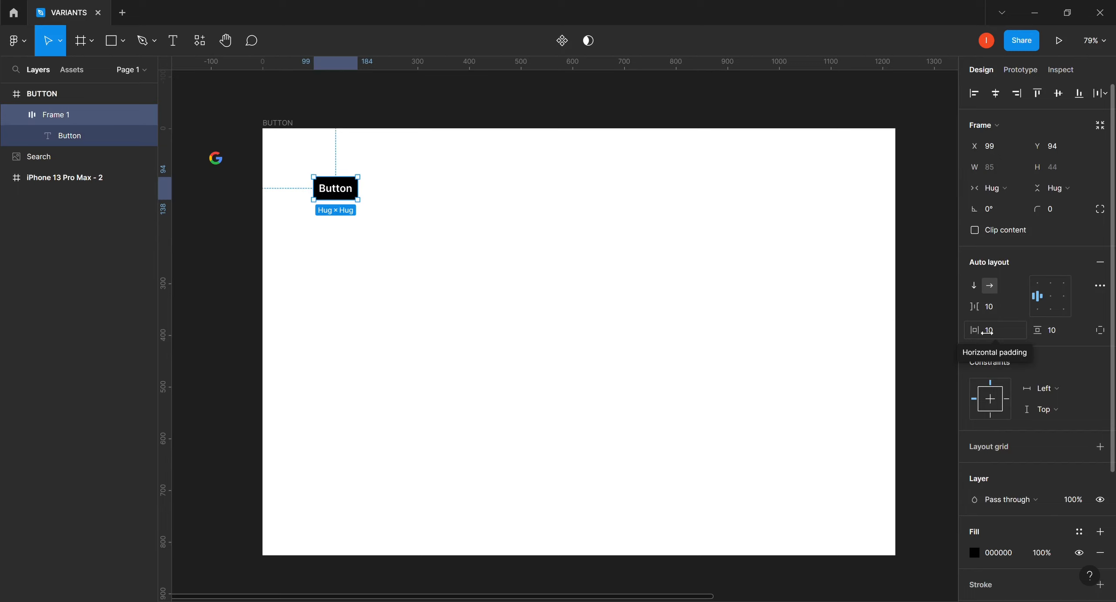
pyautogui.moveTo(986, 332); pyautogui.dragTo(1012, 330)
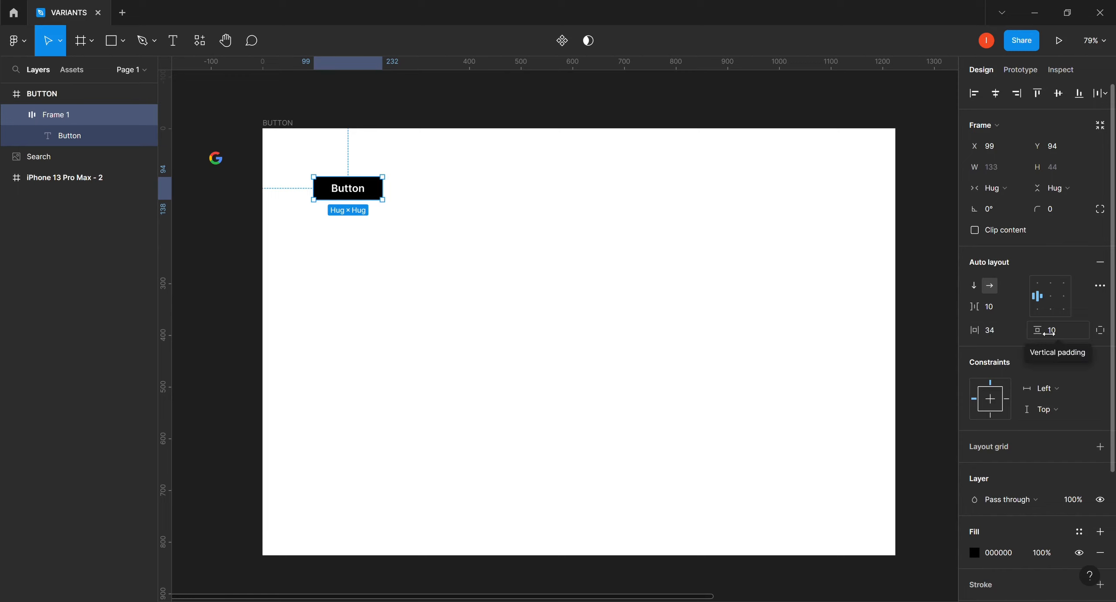
pyautogui.moveTo(1049, 332); pyautogui.dragTo(1057, 331)
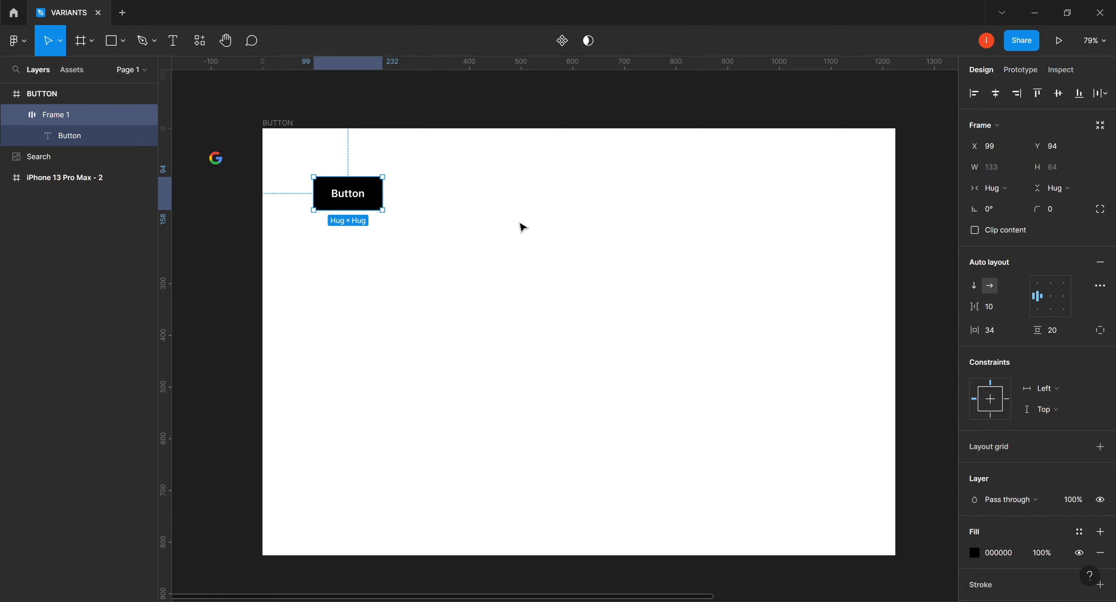
pyautogui.click(504, 227)
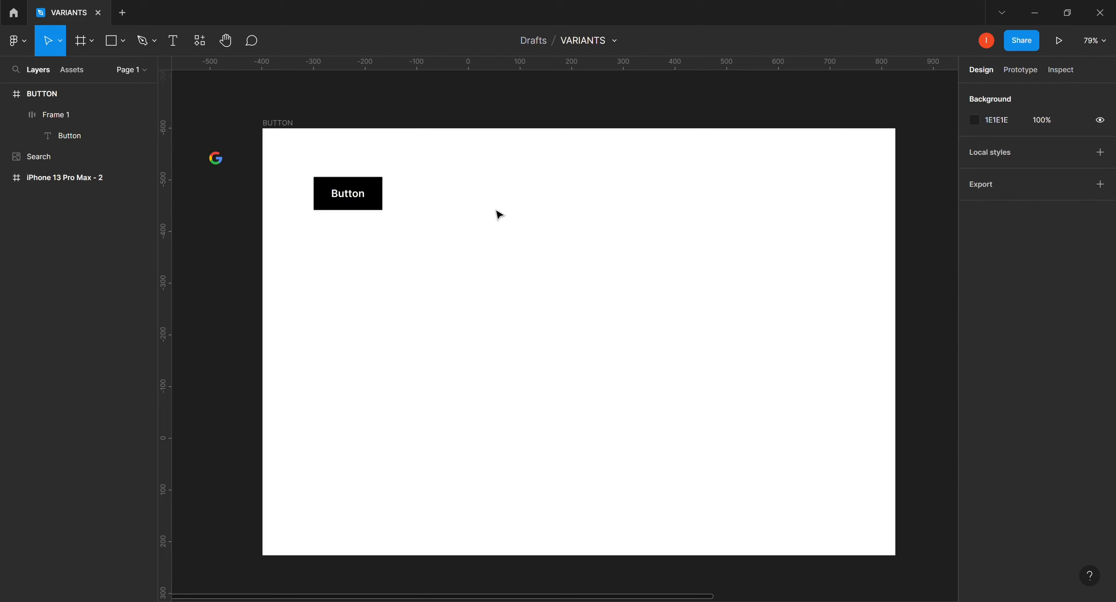
# Round the button frame's corners with a radius of 5.
pyautogui.click(351, 198)
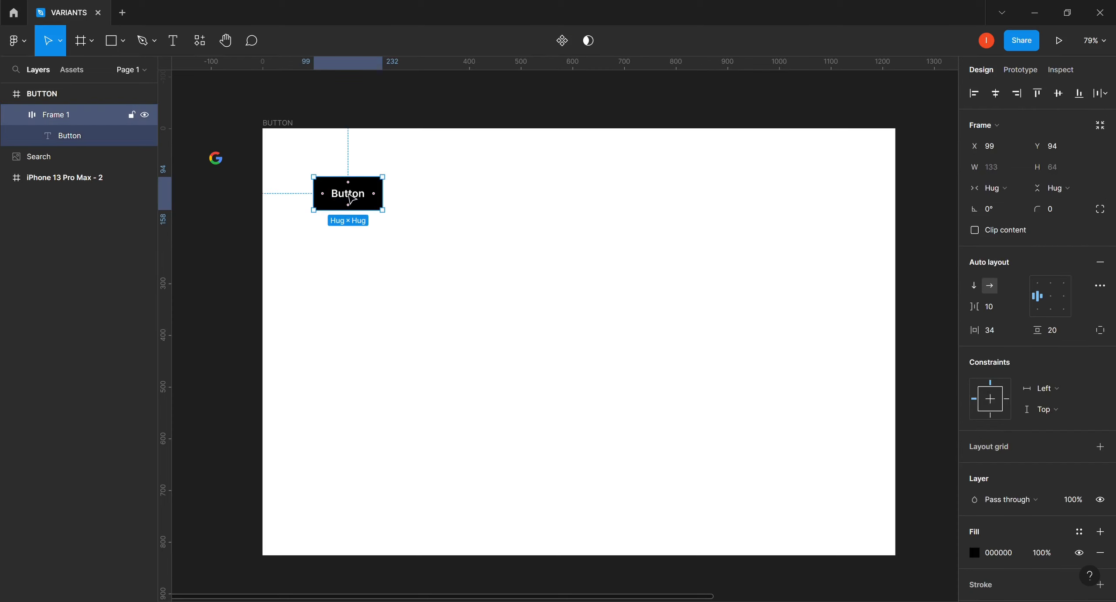
pyautogui.click(1051, 211)
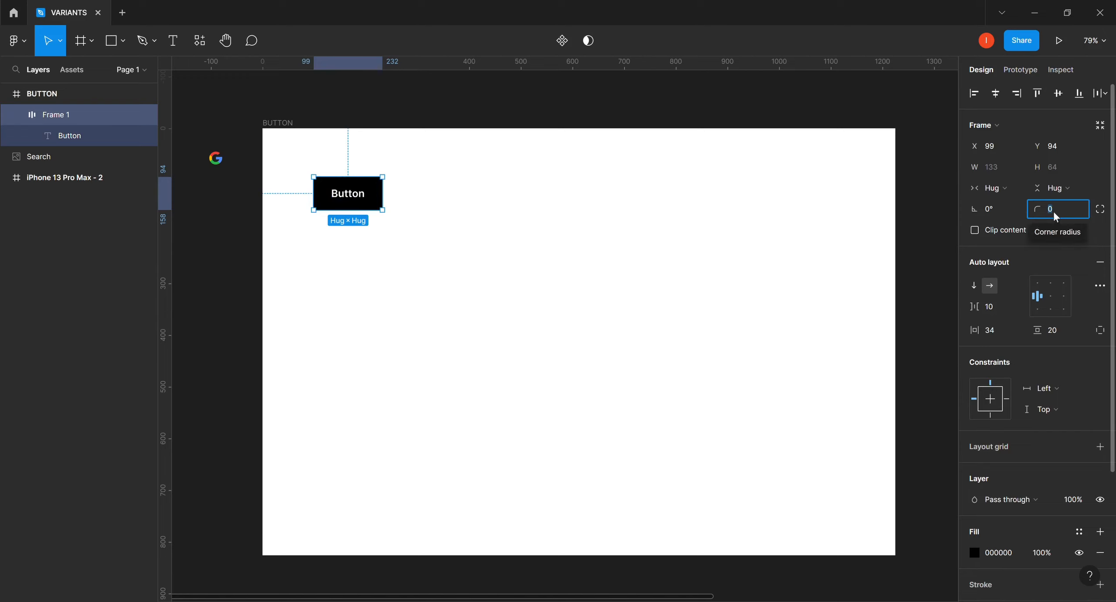
pyautogui.press('Return')
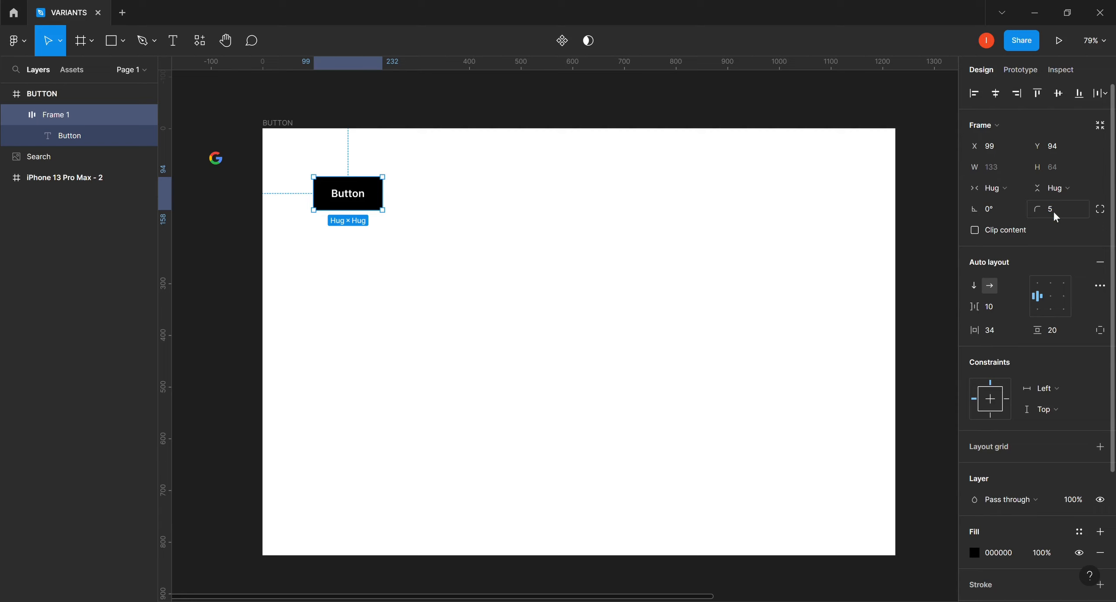
pyautogui.click(539, 261)
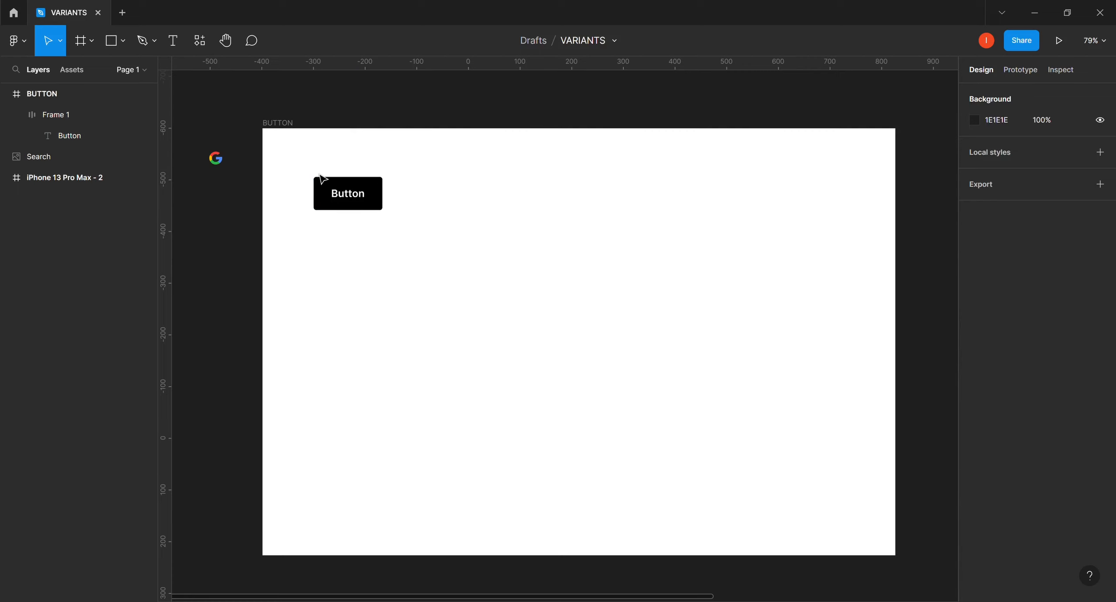
# Turn the button frame into a component and add a second variant to it.
pyautogui.click(323, 190)
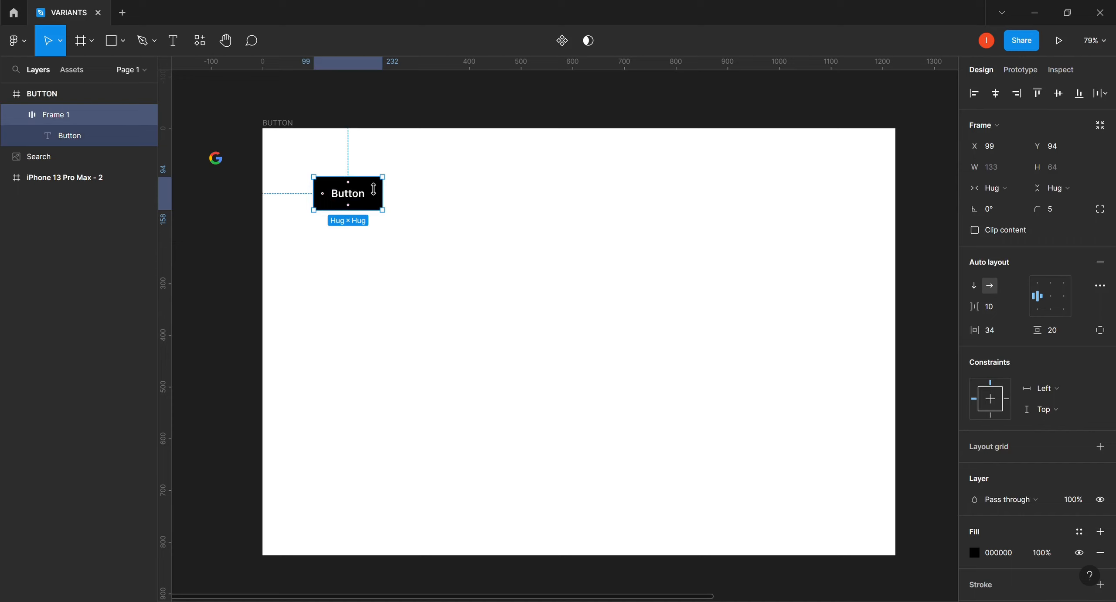
pyautogui.click(563, 41)
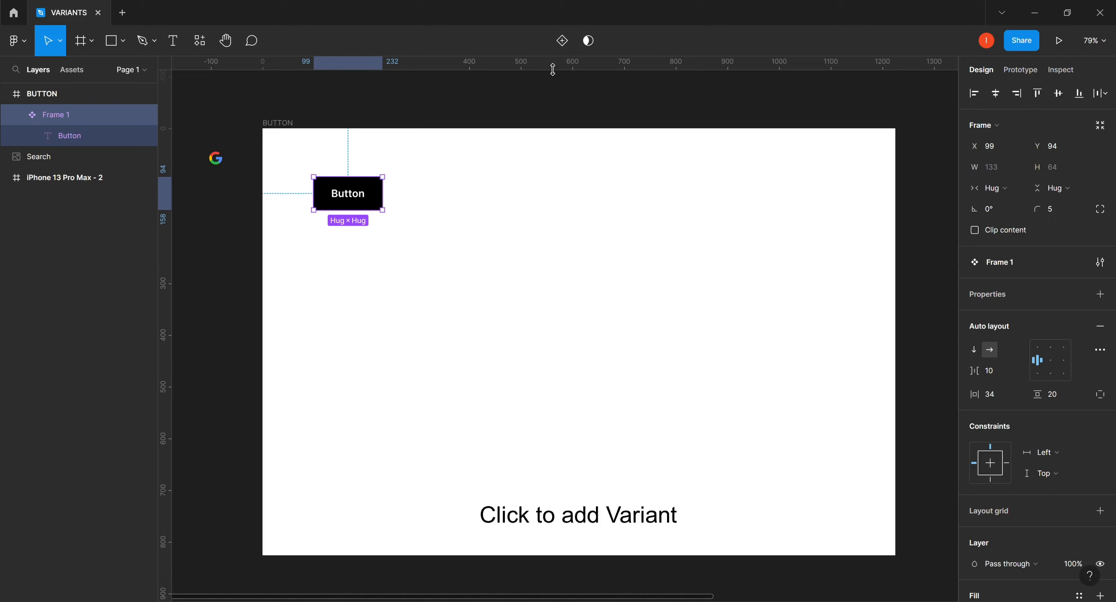
pyautogui.click(562, 41)
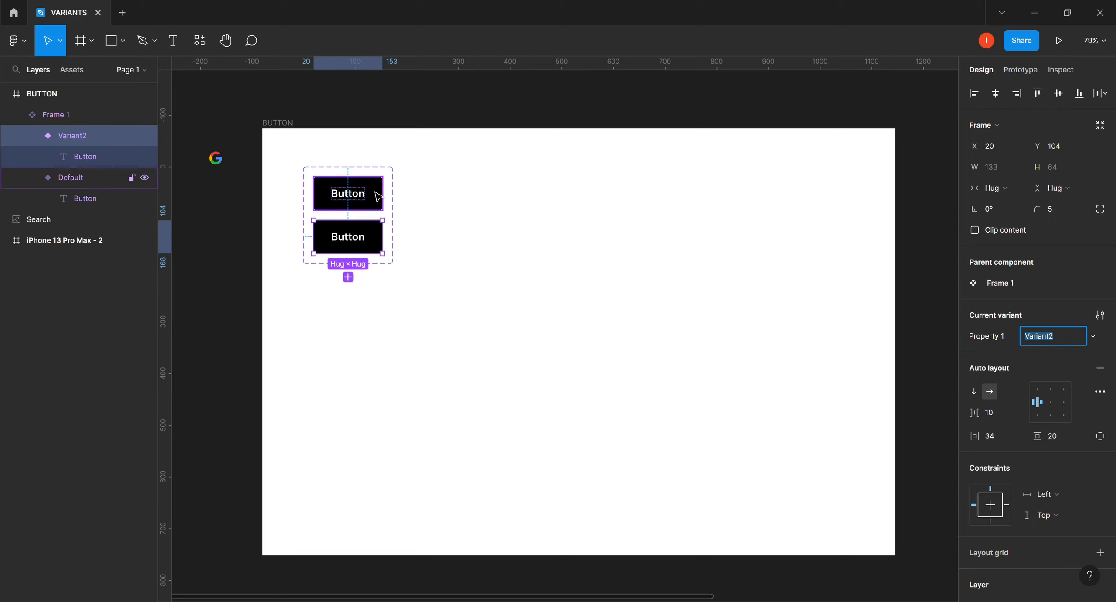
pyautogui.click(377, 238)
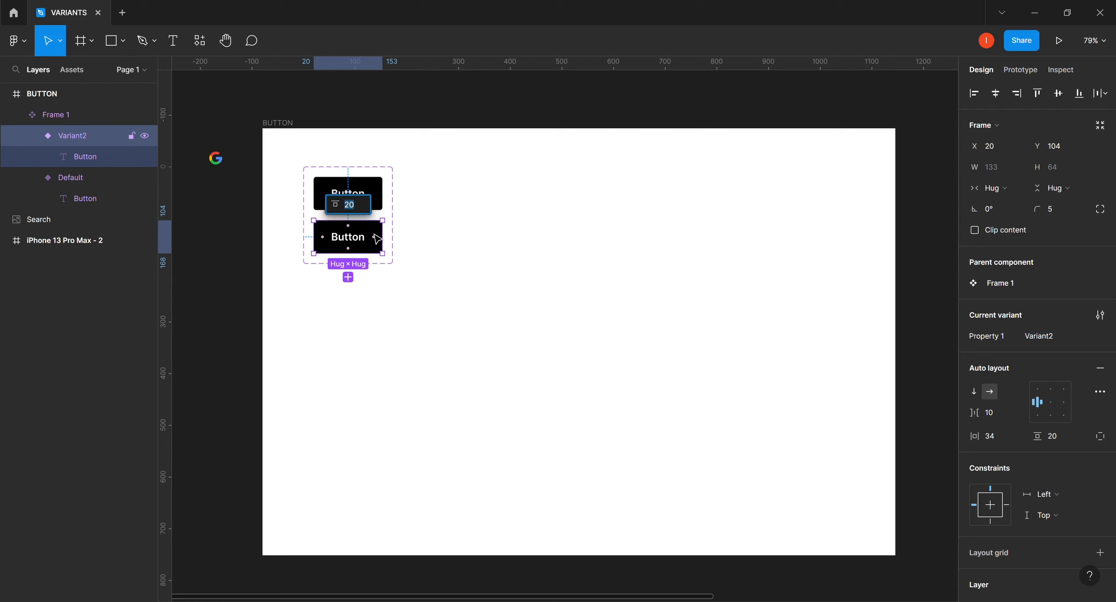
pyautogui.click(439, 236)
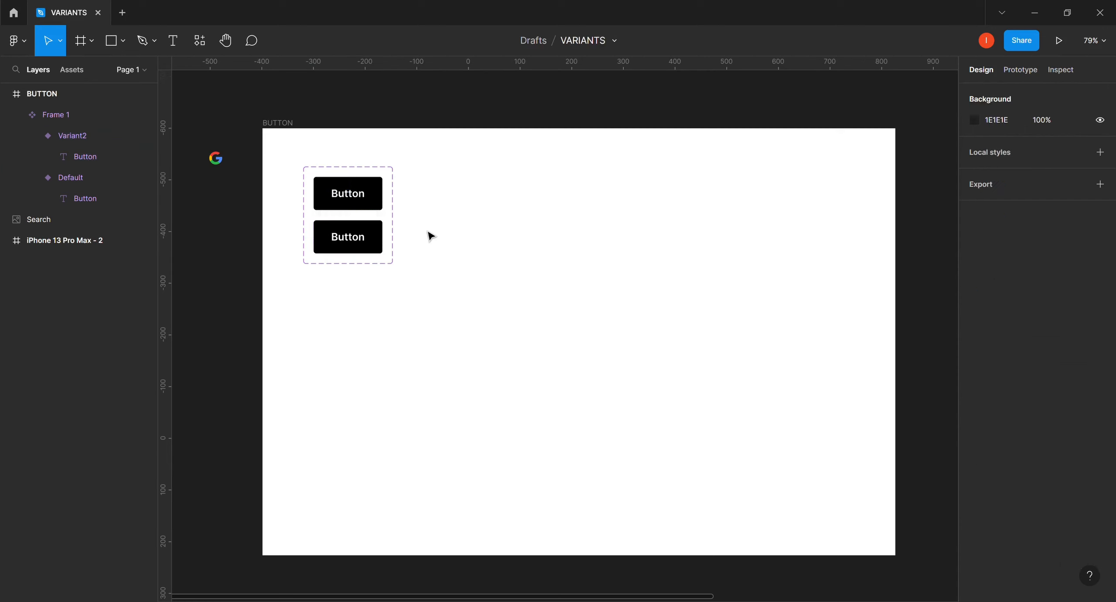
pyautogui.click(372, 238)
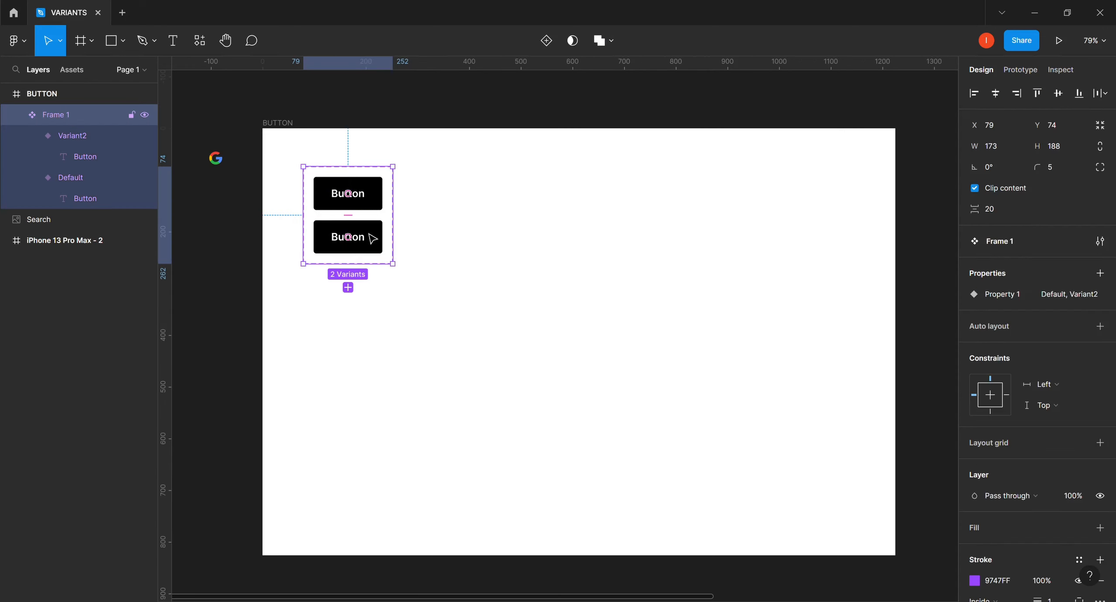
pyautogui.click(373, 238)
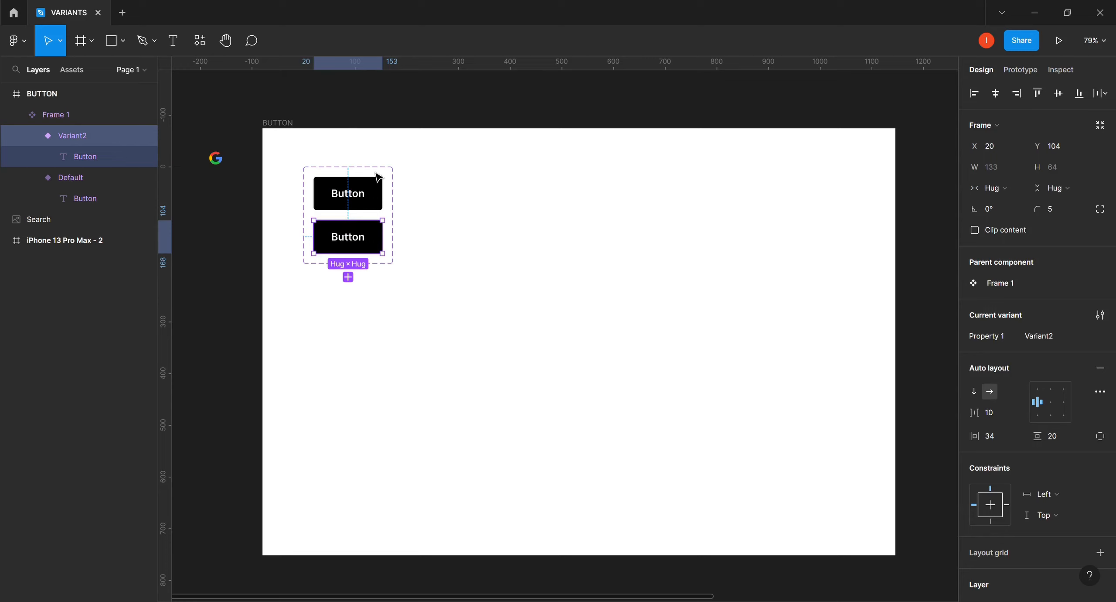
pyautogui.click(381, 192)
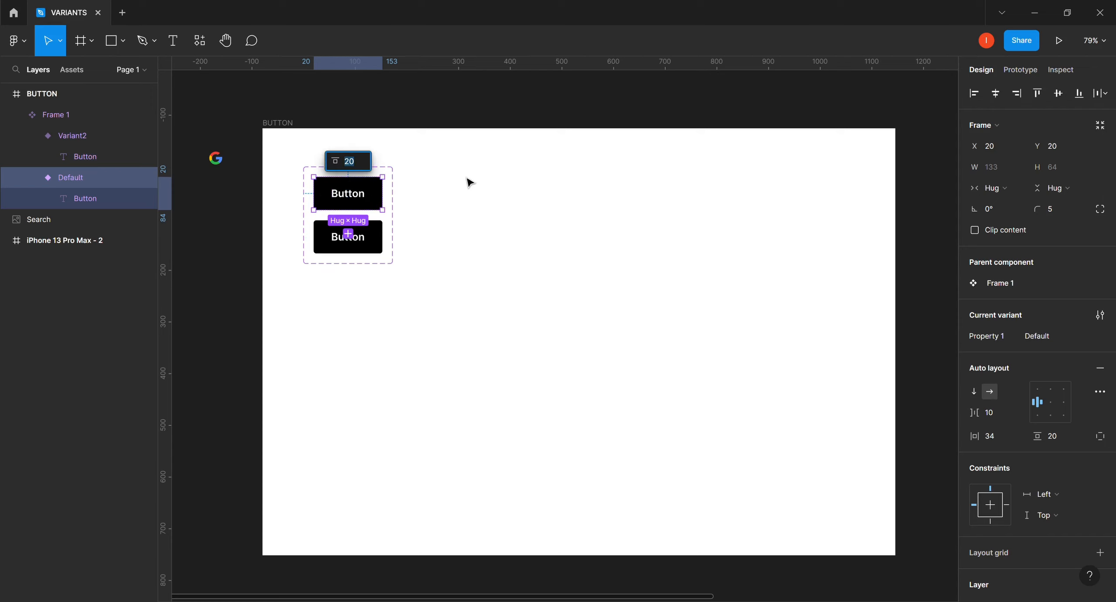
pyautogui.click(467, 181)
# Rename the Default variant's Property 1 value to "fill".
pyautogui.click(382, 199)
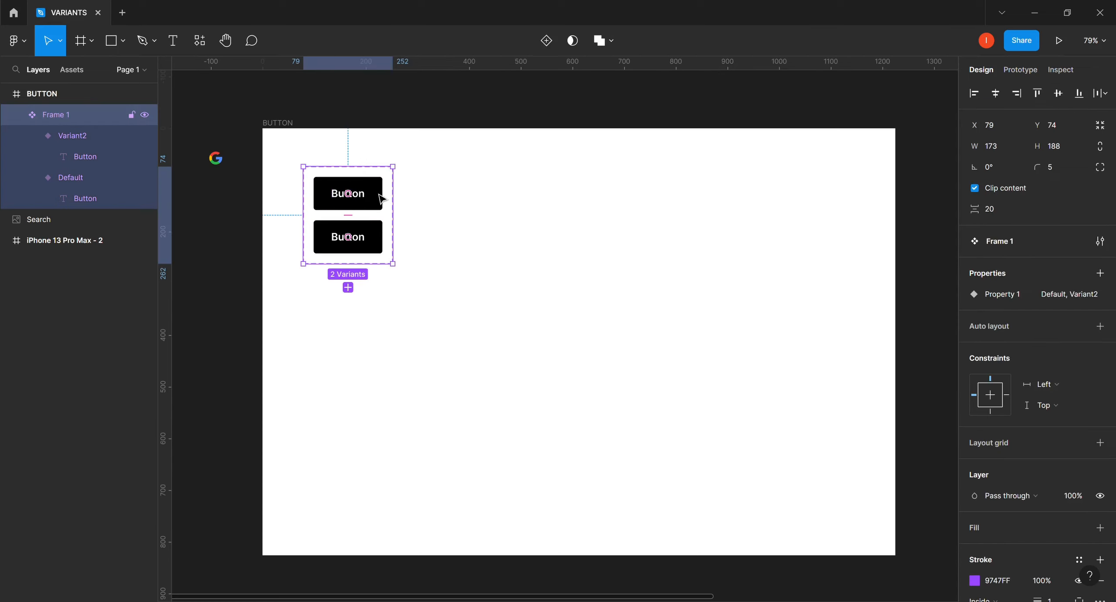
pyautogui.doubleClick(382, 199)
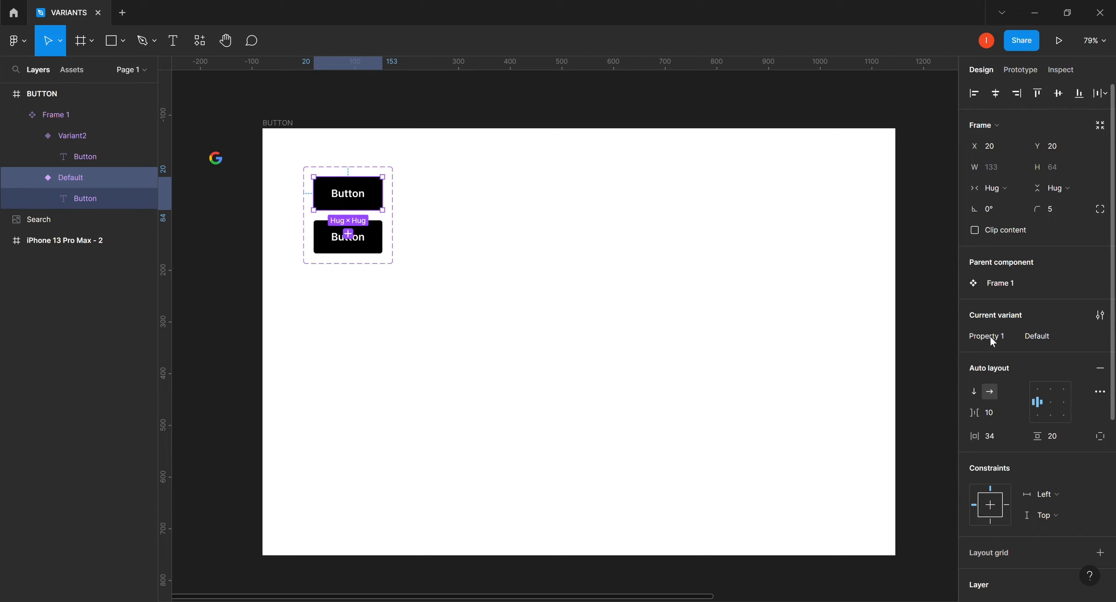
pyautogui.click(1043, 335)
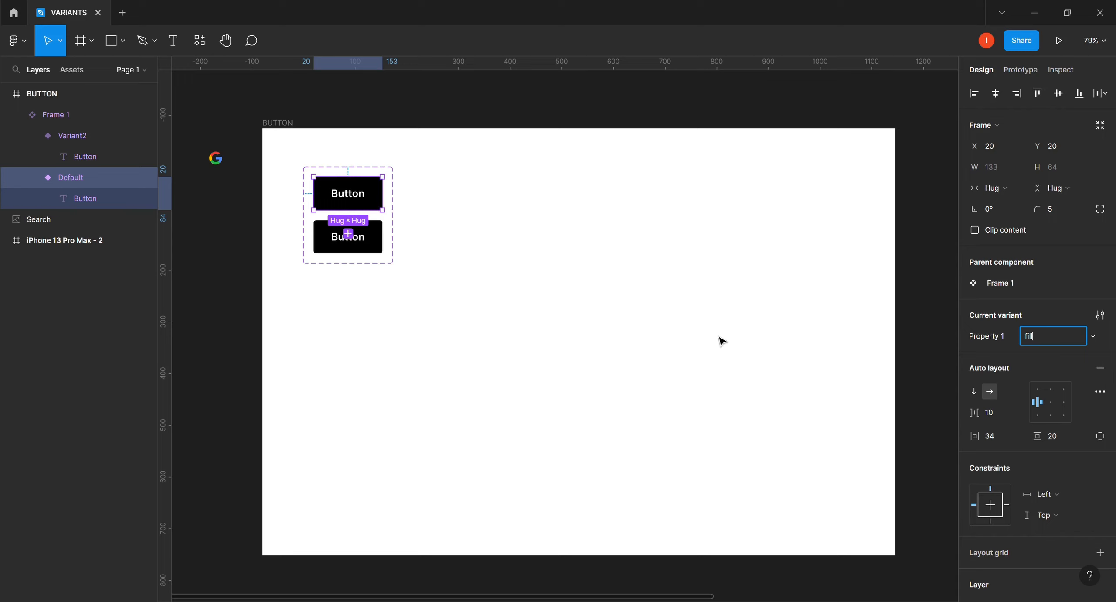
pyautogui.click(616, 302)
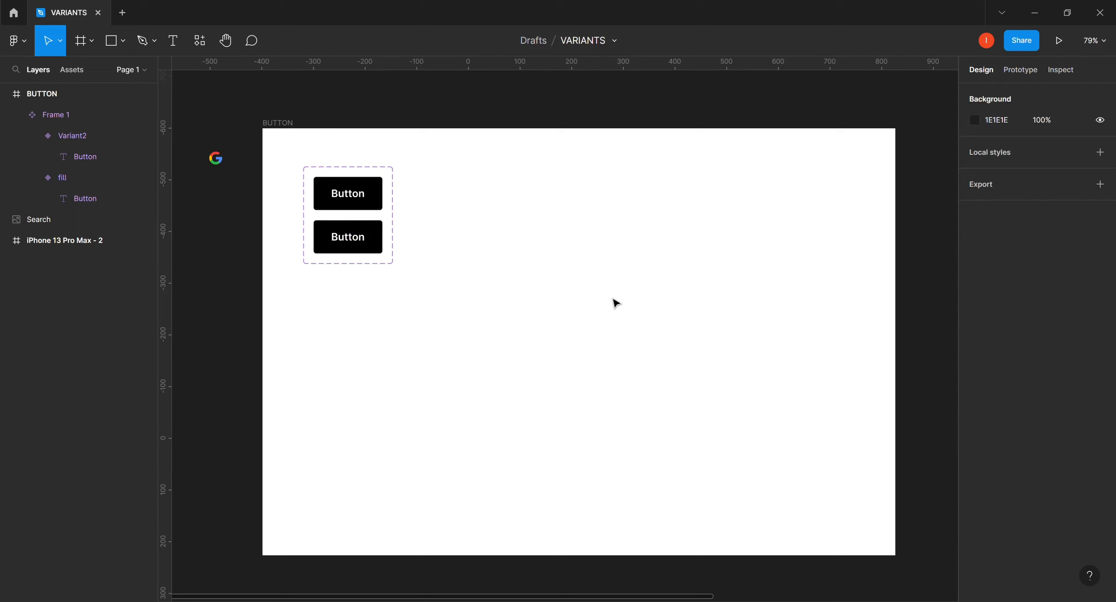
# Hide the second button variant's fill and give it a black inside stroke of width 2.
pyautogui.click(326, 191)
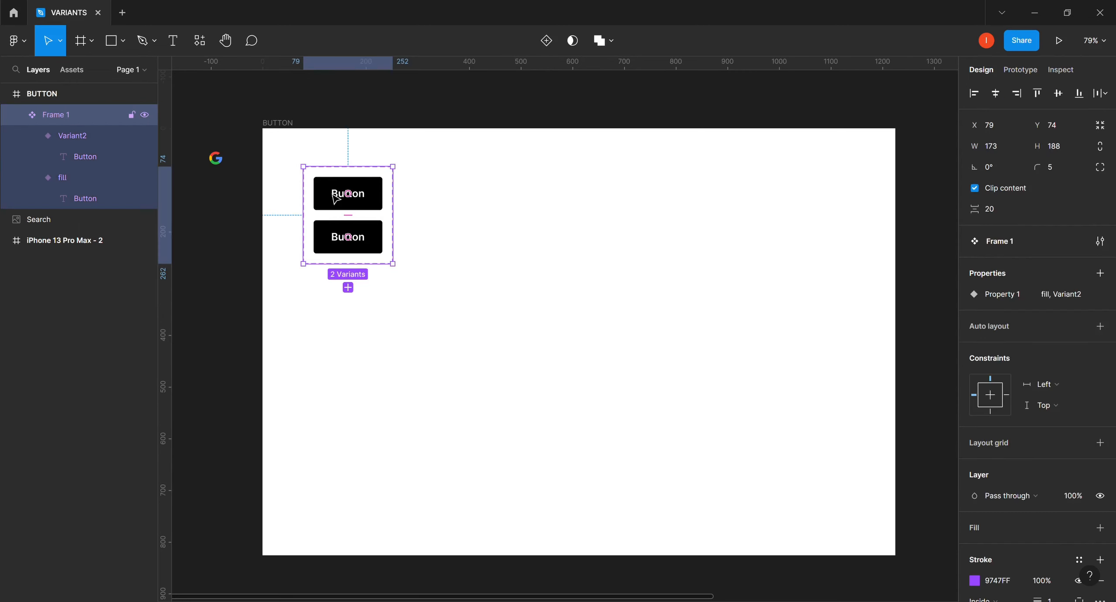
pyautogui.click(332, 247)
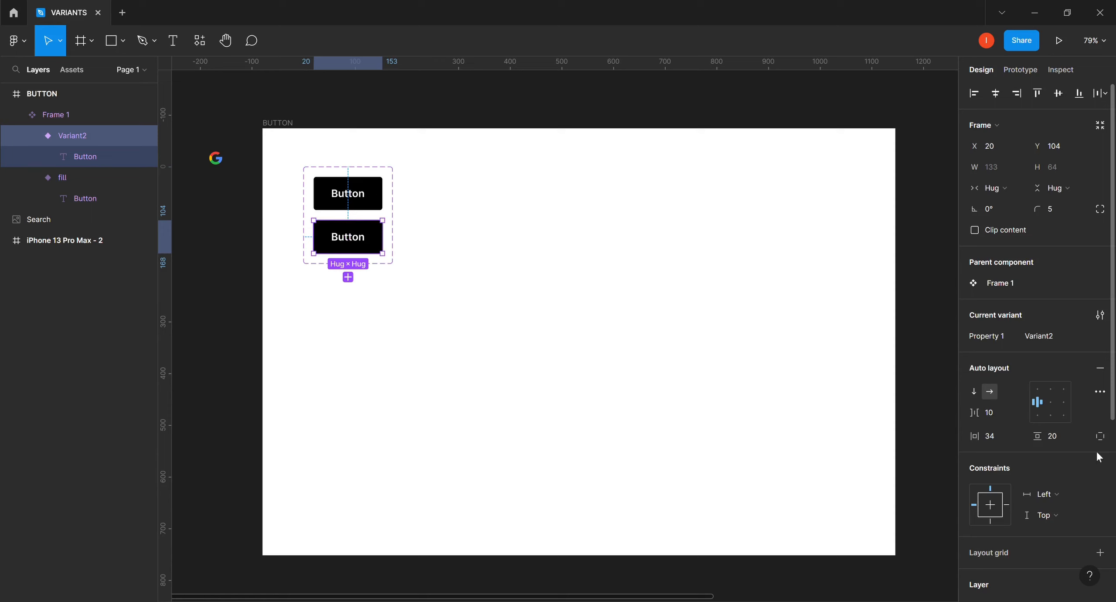
pyautogui.moveTo(1113, 397); pyautogui.dragTo(1113, 561)
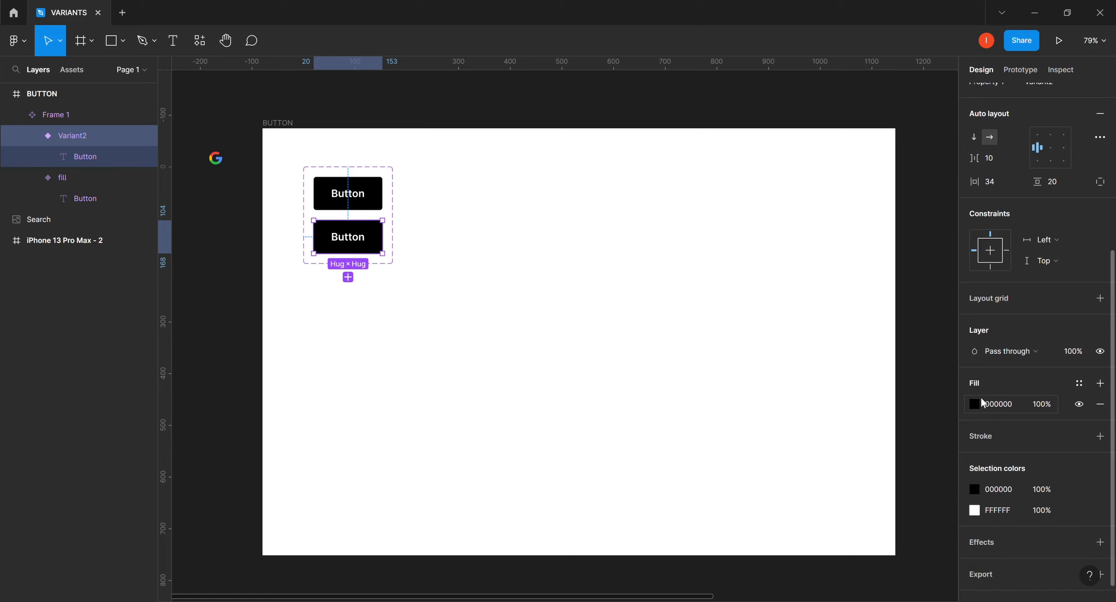
pyautogui.click(1079, 404)
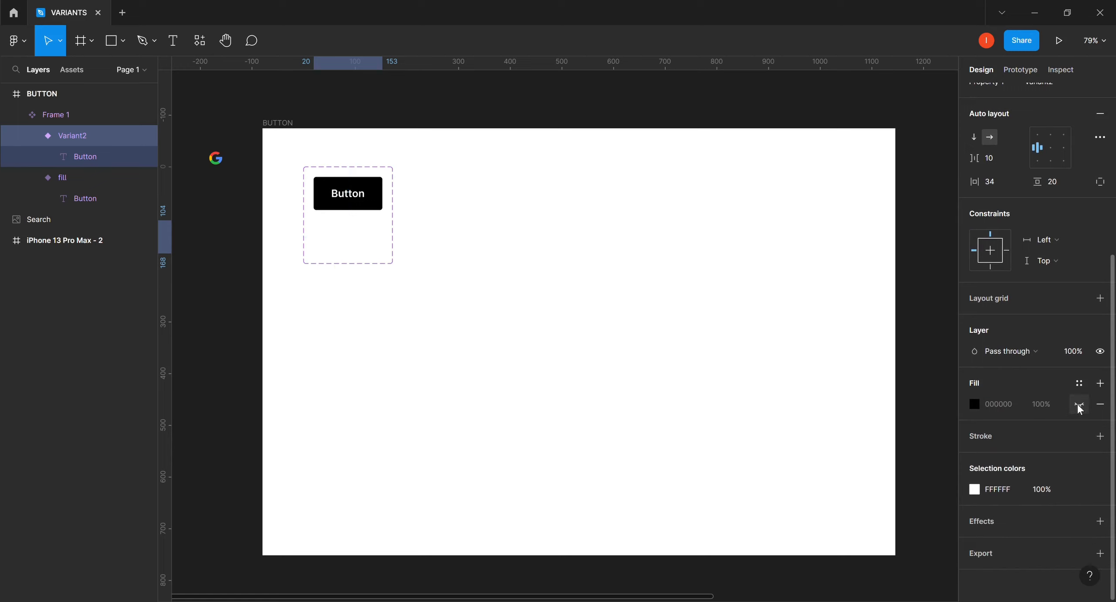
pyautogui.click(979, 436)
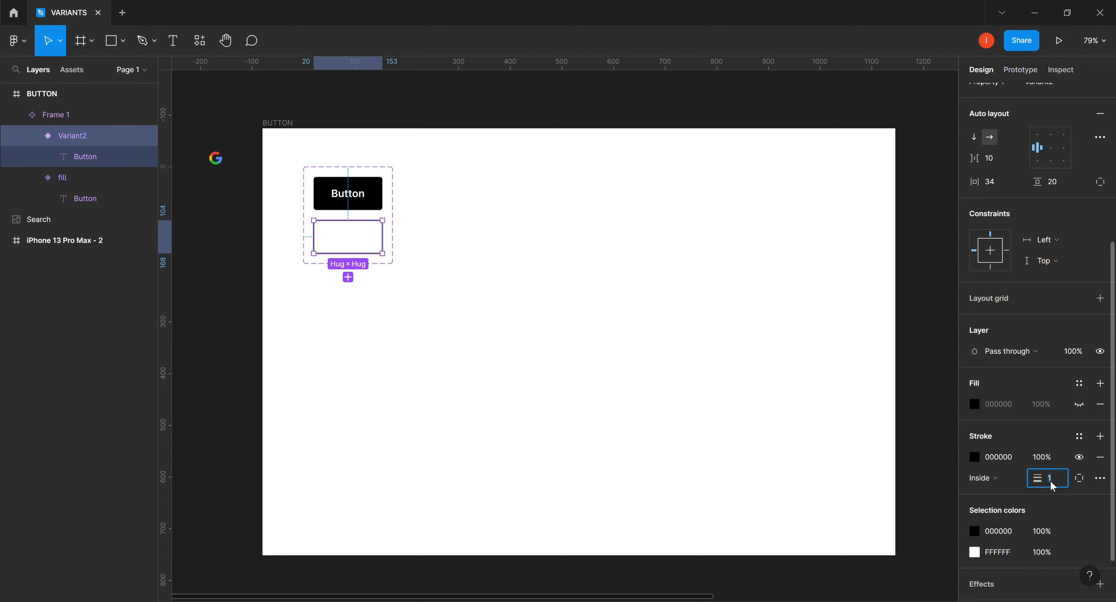
pyautogui.press('Return')
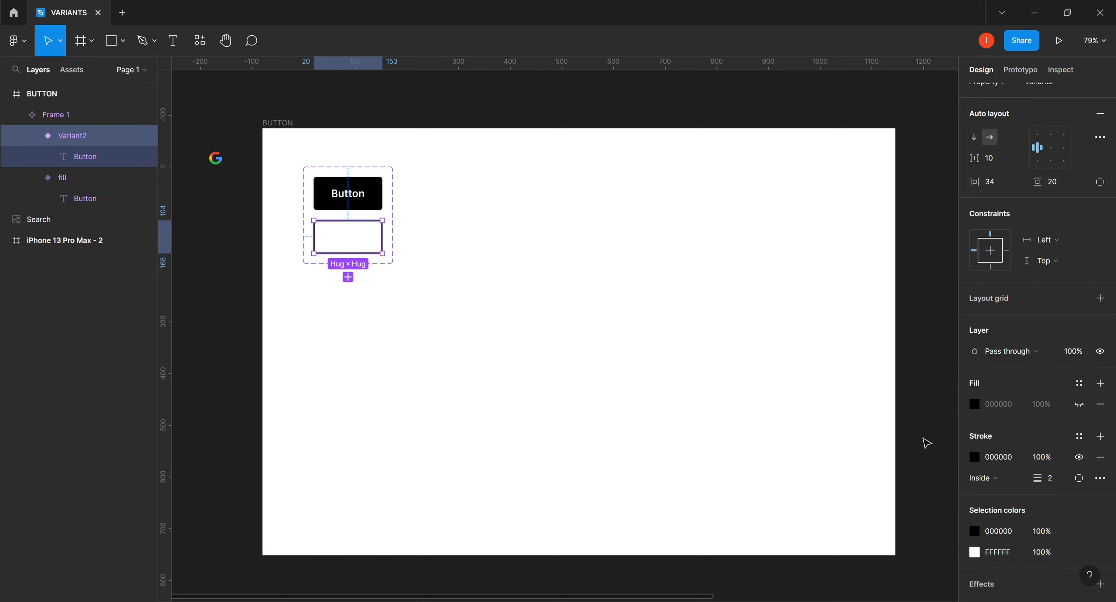
# Change the label text colour of the second button variant to black (000000).
pyautogui.doubleClick(346, 242)
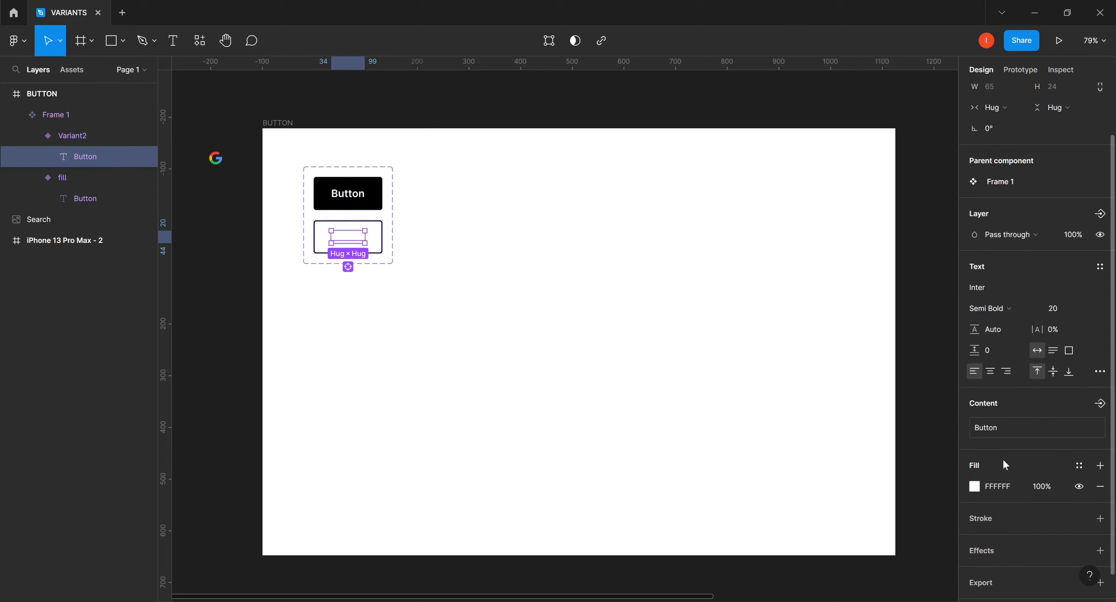
pyautogui.click(977, 487)
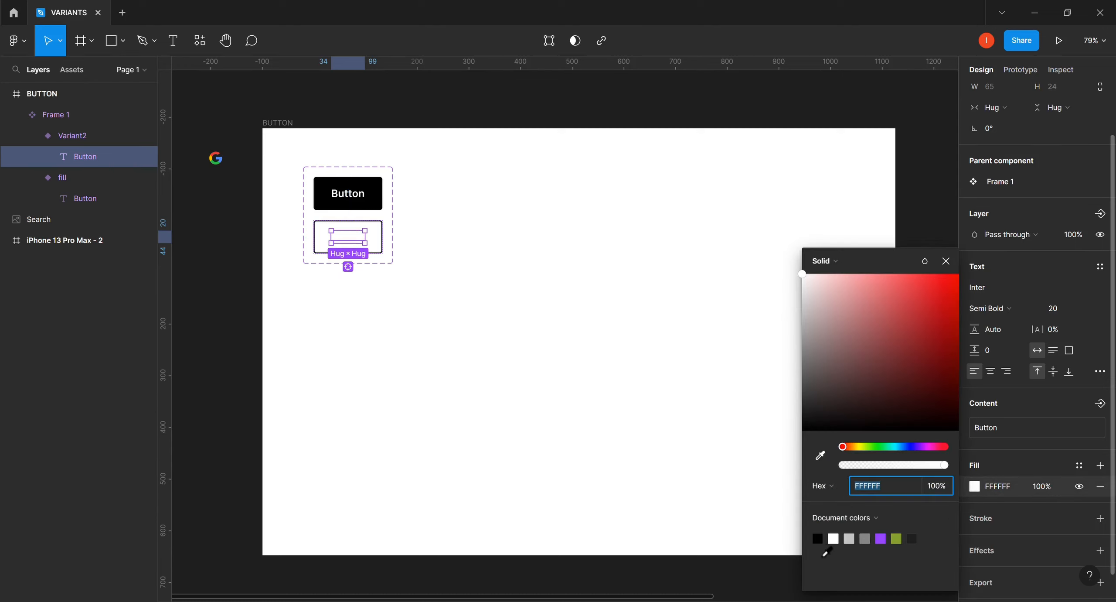
pyautogui.click(818, 539)
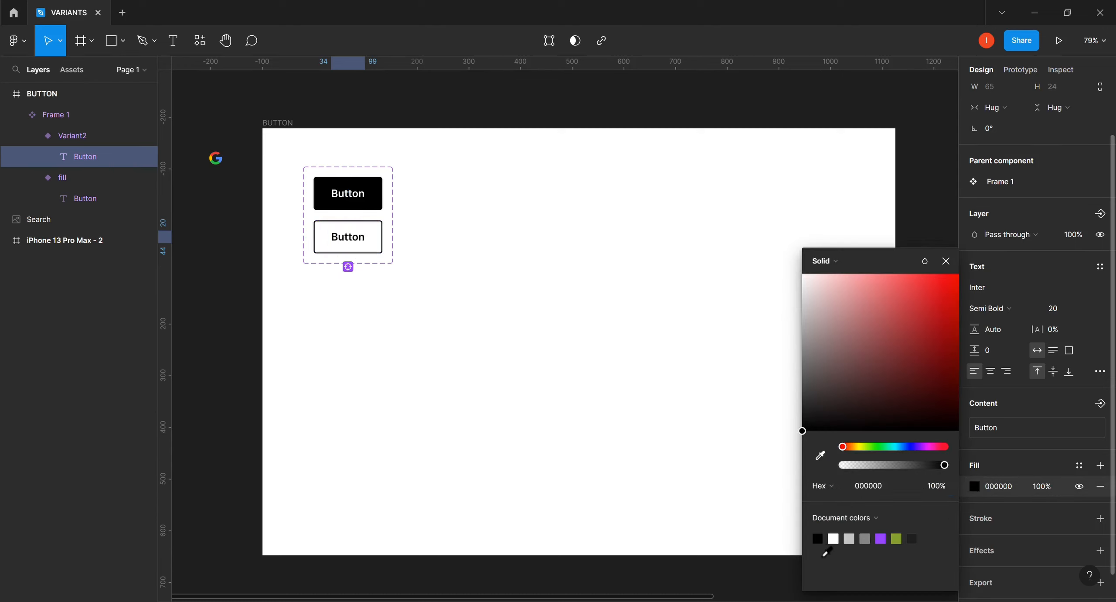
pyautogui.click(659, 459)
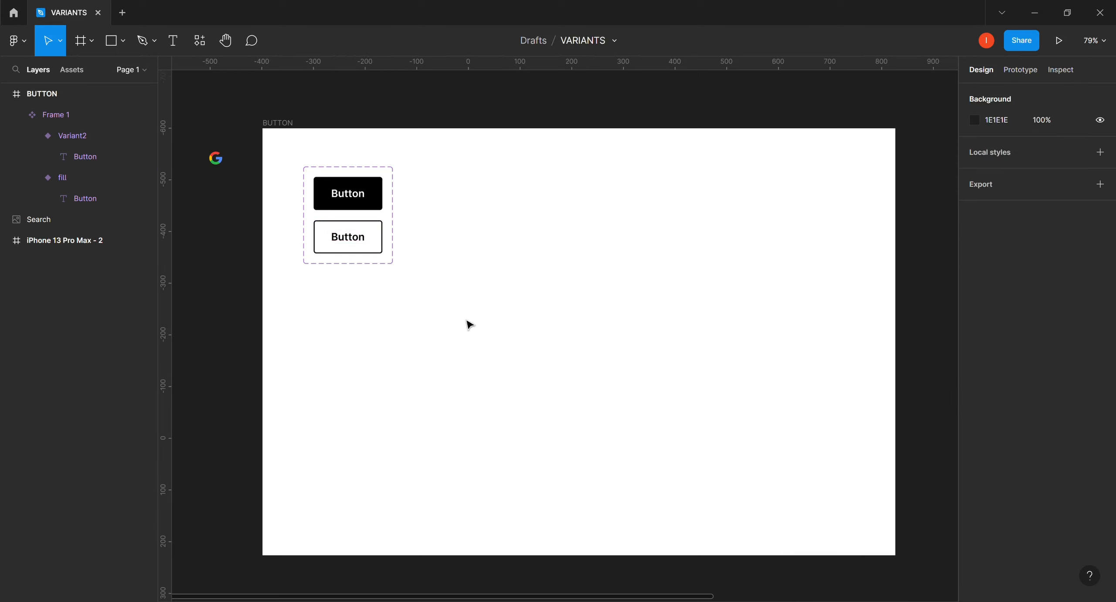
# Rename the second variant's Property 1 value to "outline".
pyautogui.click(387, 238)
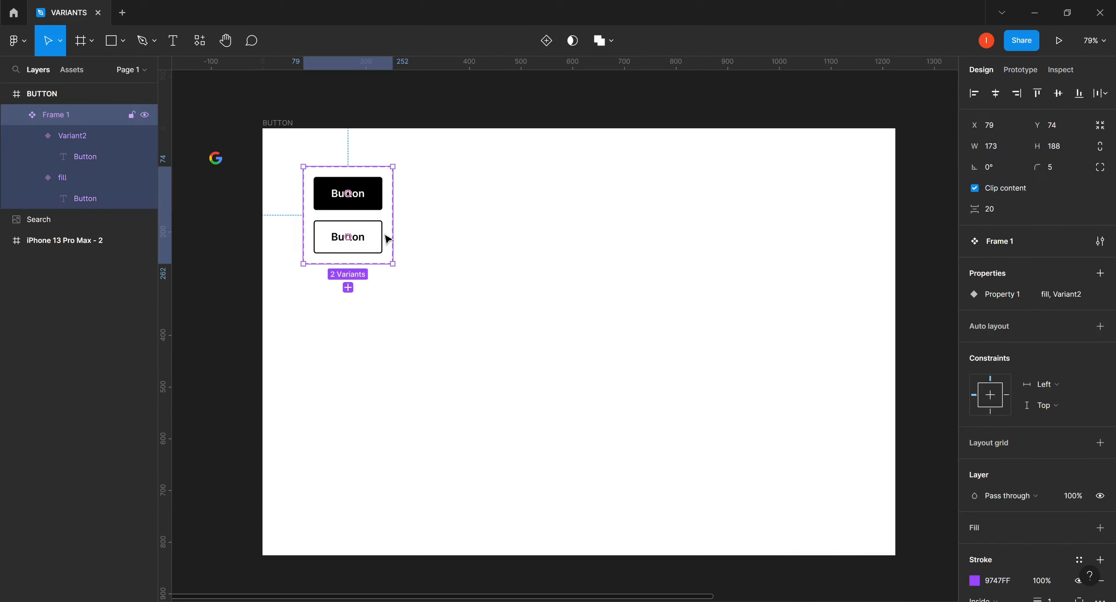
pyautogui.click(387, 238)
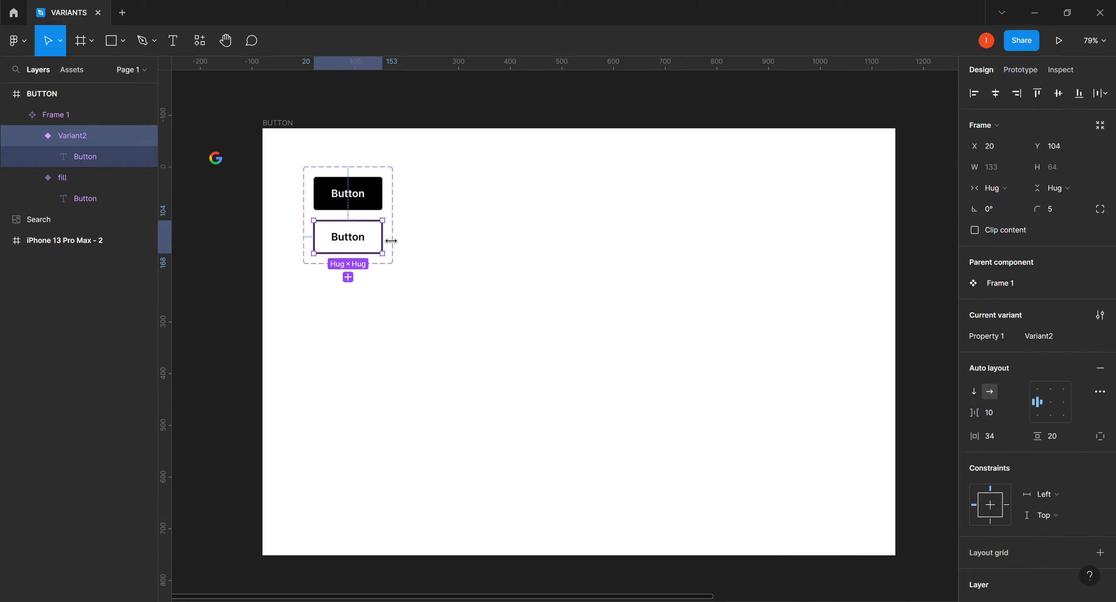
pyautogui.click(1039, 336)
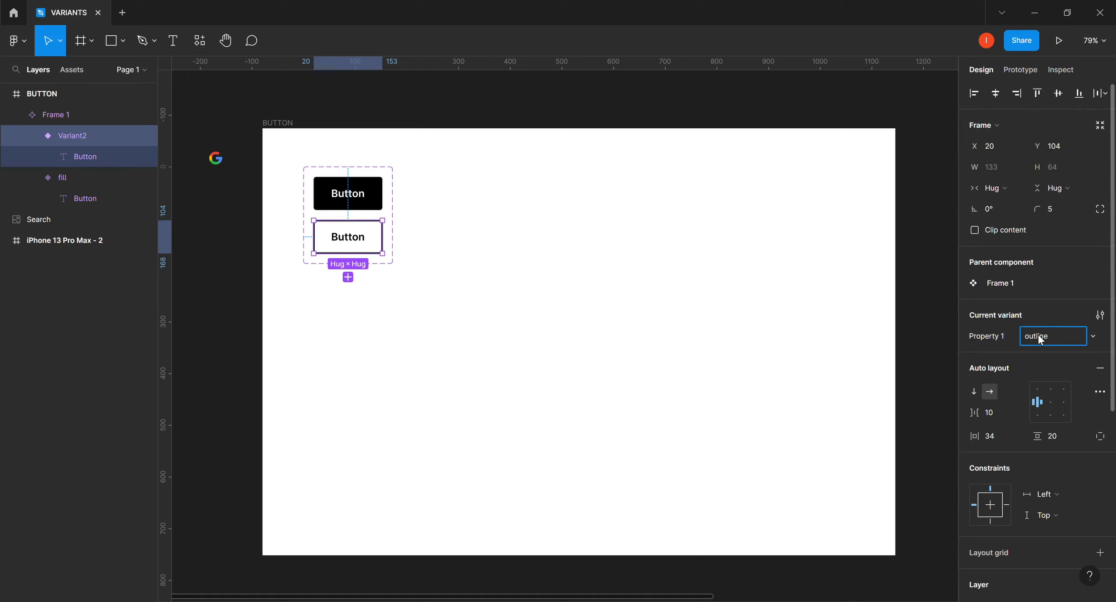
pyautogui.press('Return')
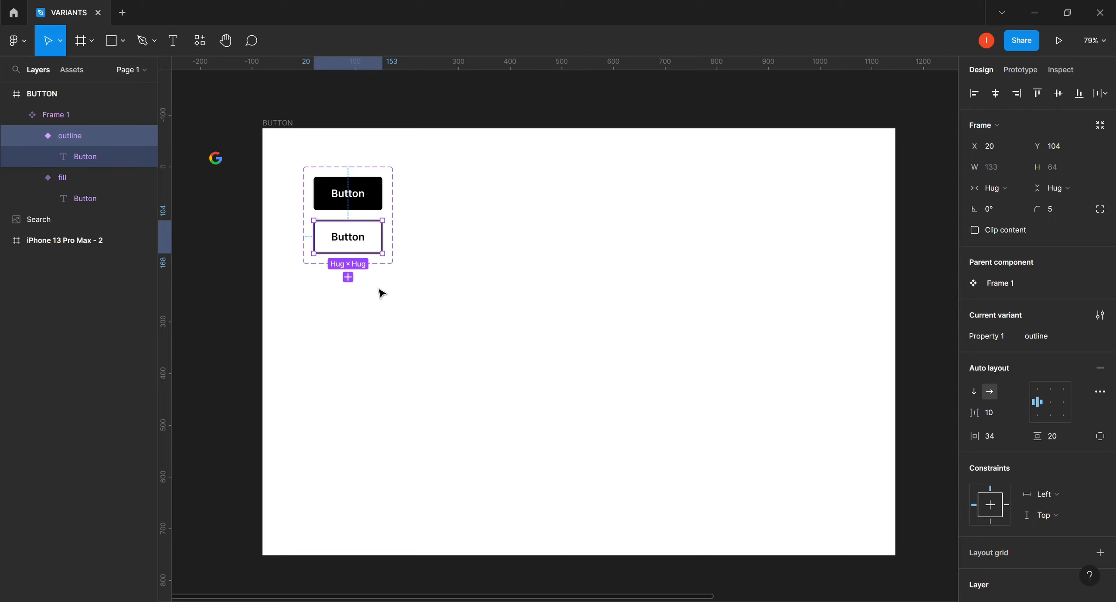
# Add a third variant based on the outline button and place the Google logo inside it before the label.
pyautogui.click(349, 278)
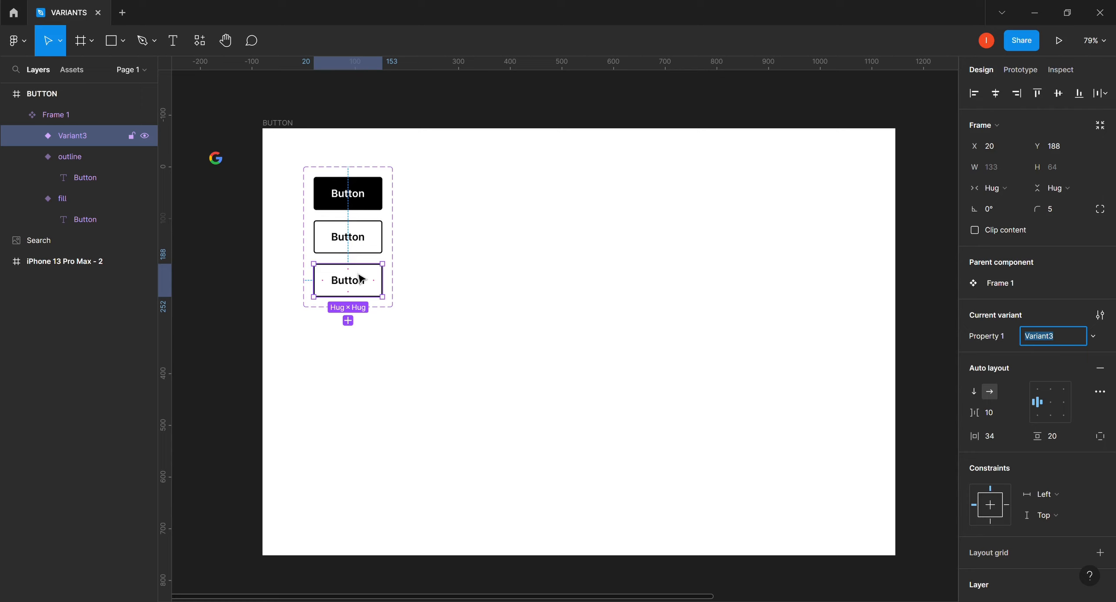
pyautogui.click(219, 166)
pyautogui.moveTo(223, 167)
pyautogui.mouseDown()
pyautogui.moveTo(228, 263)
pyautogui.moveTo(340, 294)
pyautogui.moveTo(332, 286)
pyautogui.mouseUp()
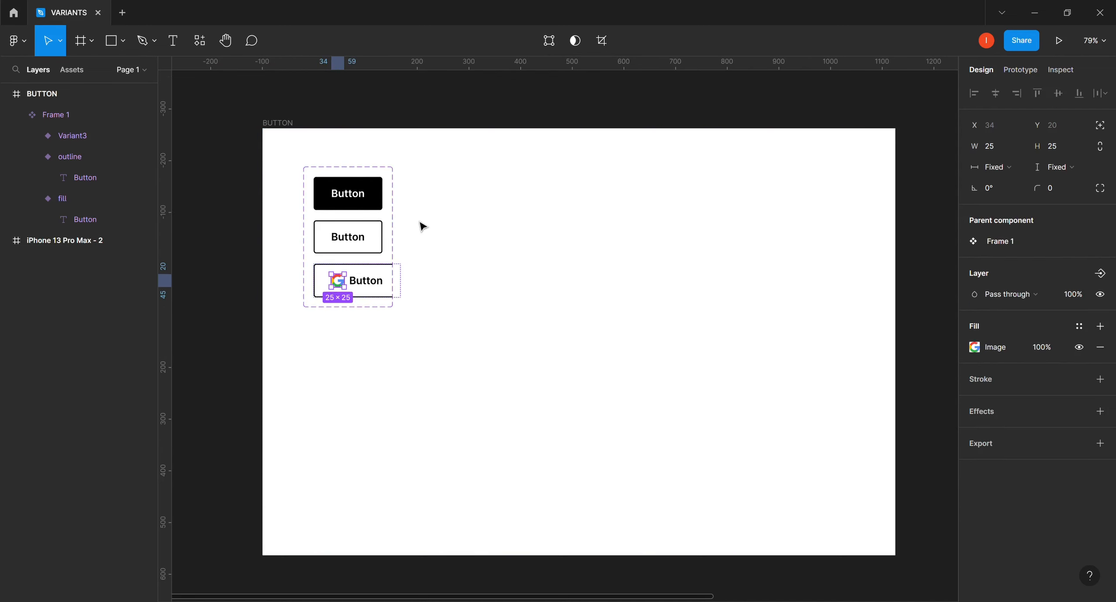
# Widen the component set frame to about 354 so the button with the Google logo fits inside.
pyautogui.click(326, 170)
pyautogui.click(328, 172)
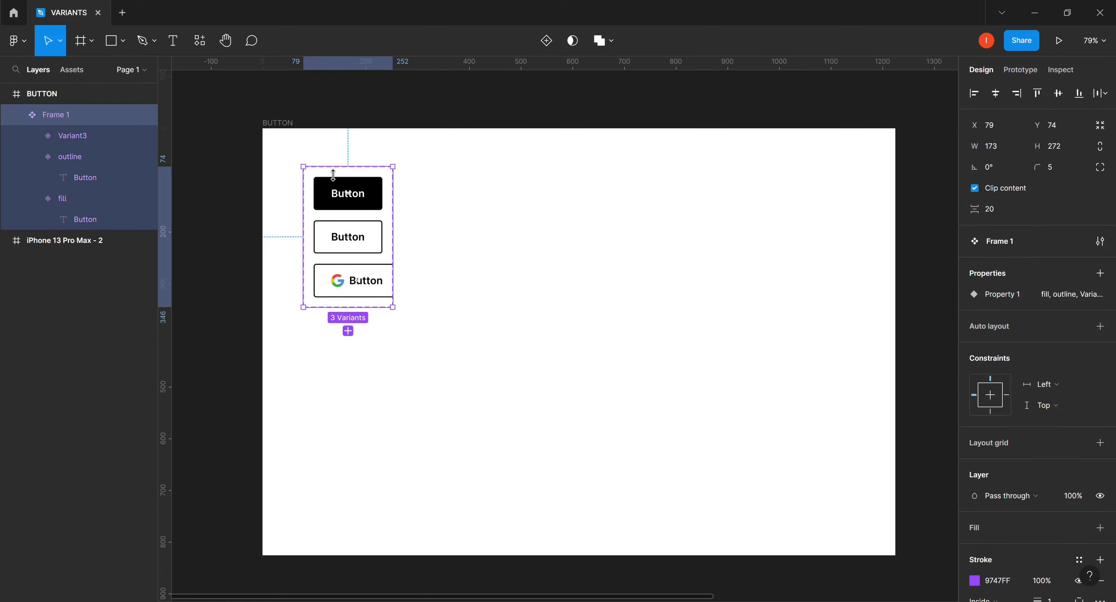
pyautogui.moveTo(418, 239); pyautogui.dragTo(496, 247)
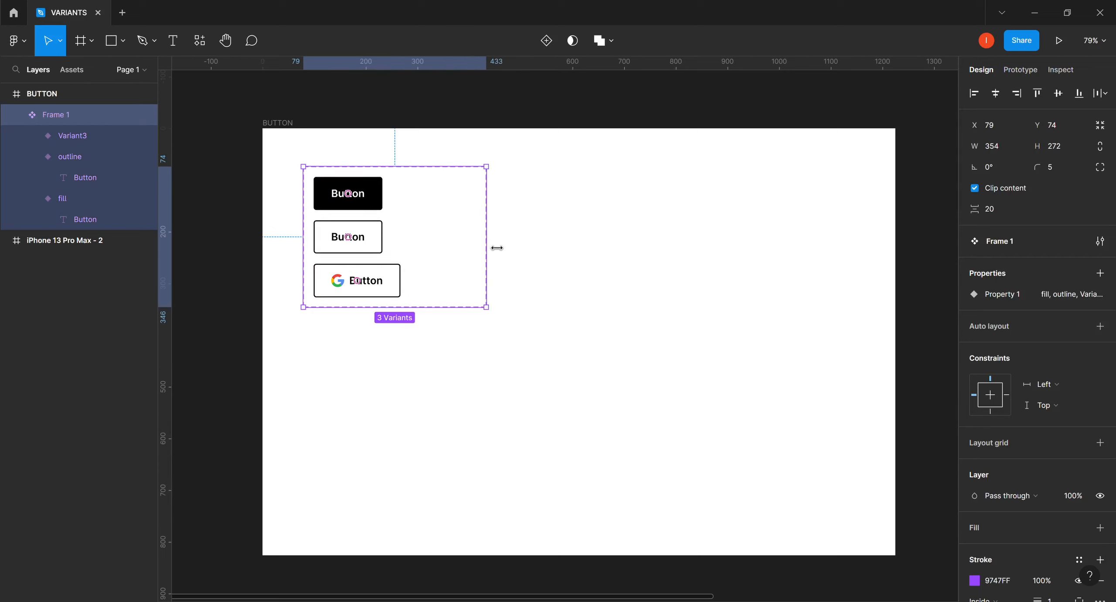
pyautogui.click(375, 375)
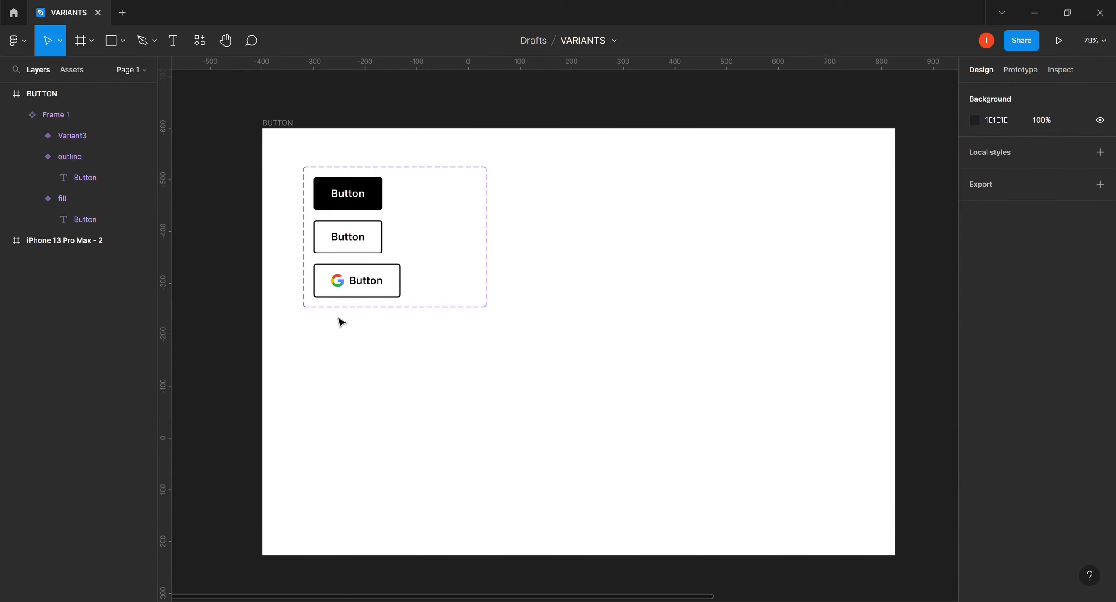
# Set the horizontal space between the logo and the label in the third variant to 13.
pyautogui.click(342, 293)
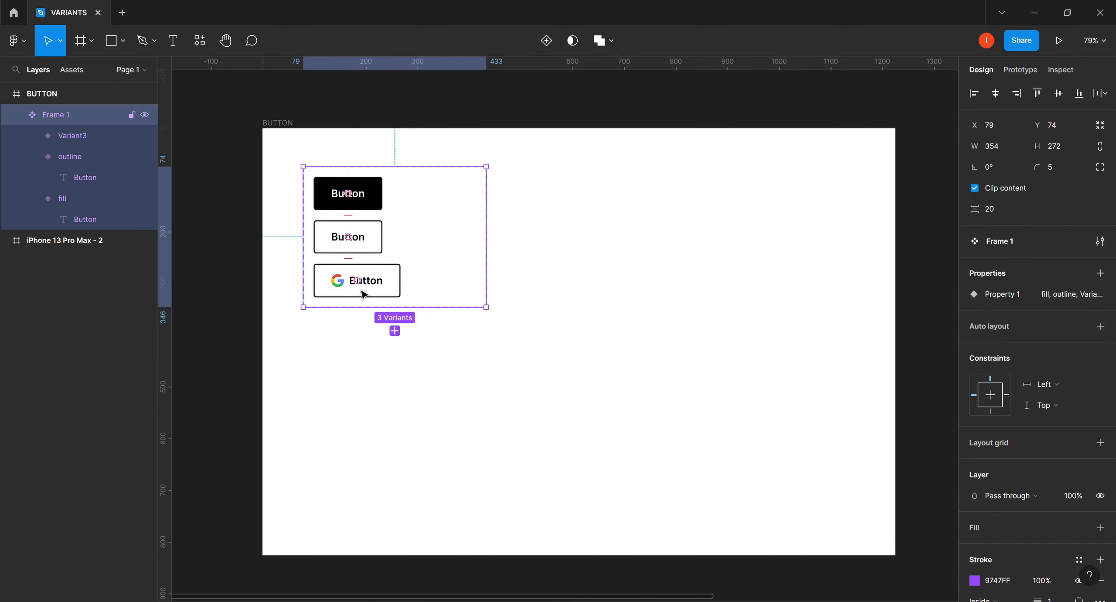
pyautogui.click(322, 284)
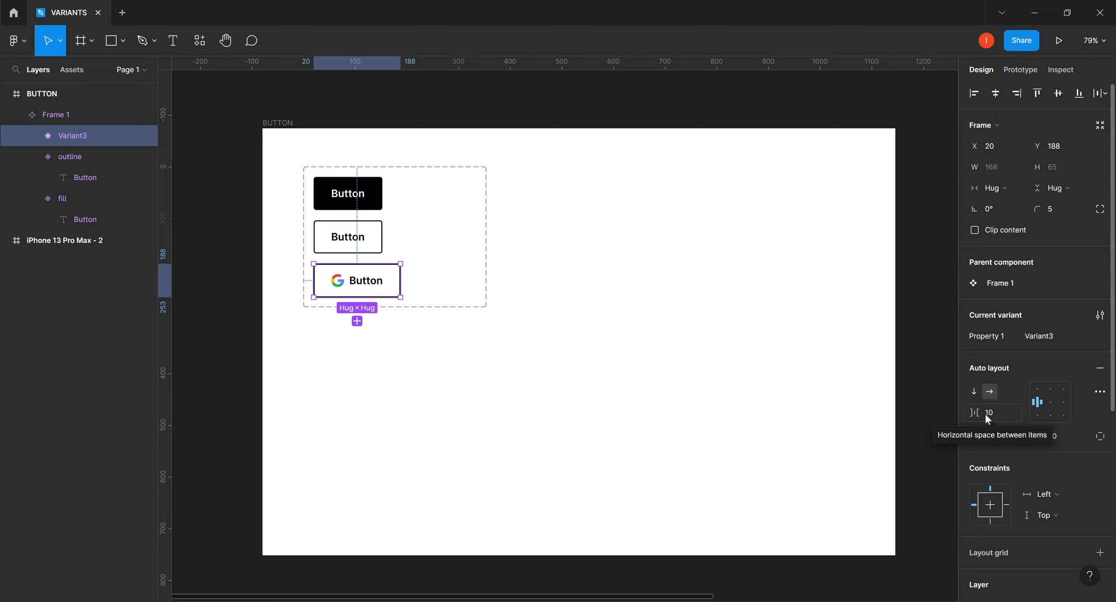
pyautogui.moveTo(987, 413)
pyautogui.mouseDown()
pyautogui.moveTo(1033, 411)
pyautogui.moveTo(987, 413)
pyautogui.mouseUp()
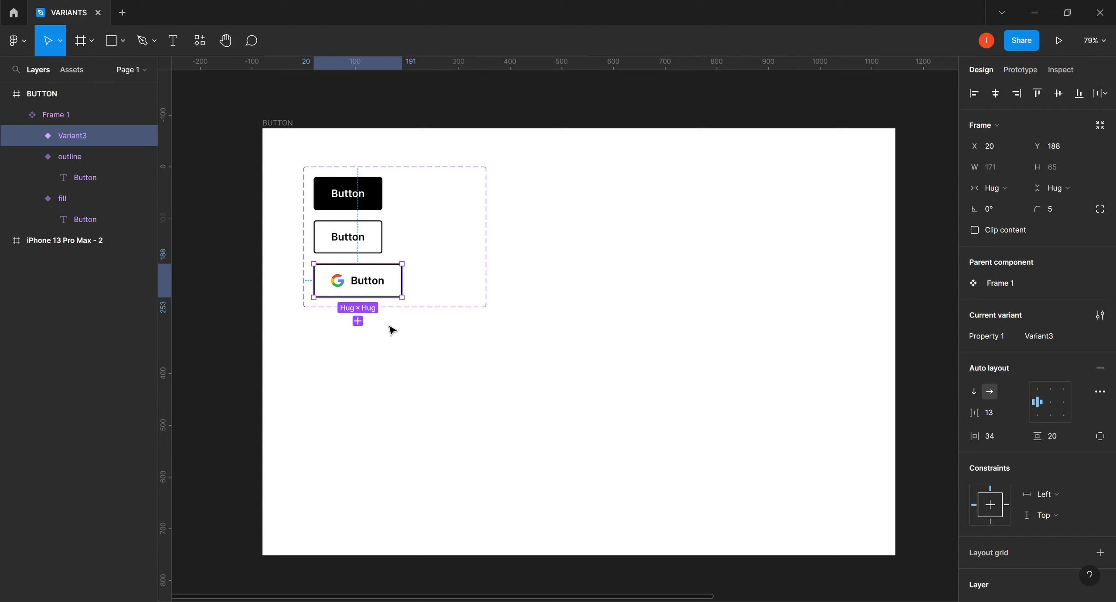
# Add a fourth variant based on the fill button and round its corners with a radius of 30.
pyautogui.click(367, 207)
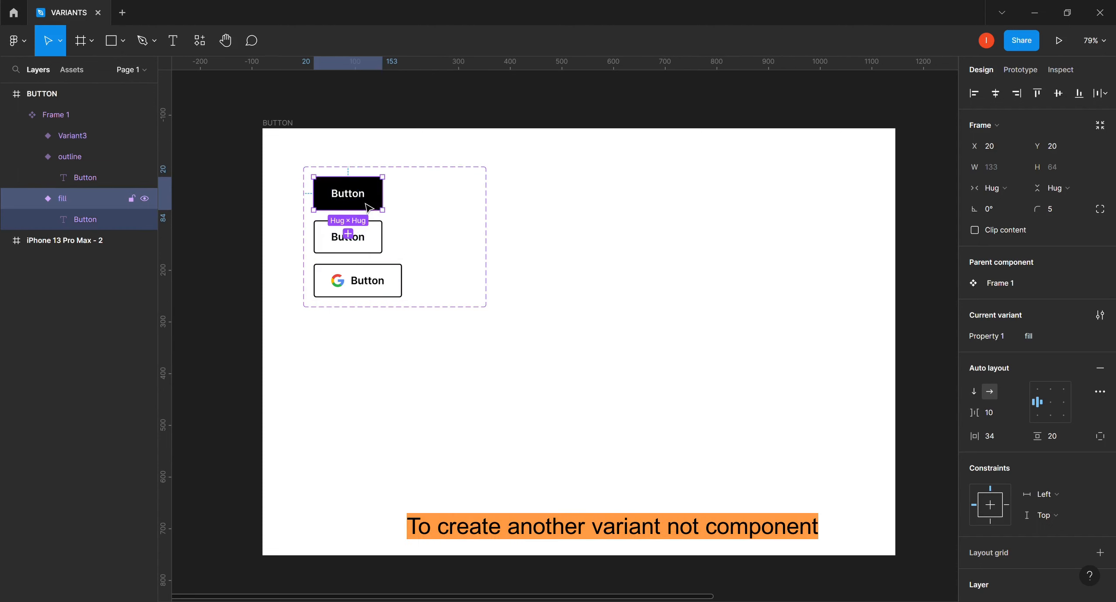
pyautogui.click(349, 236)
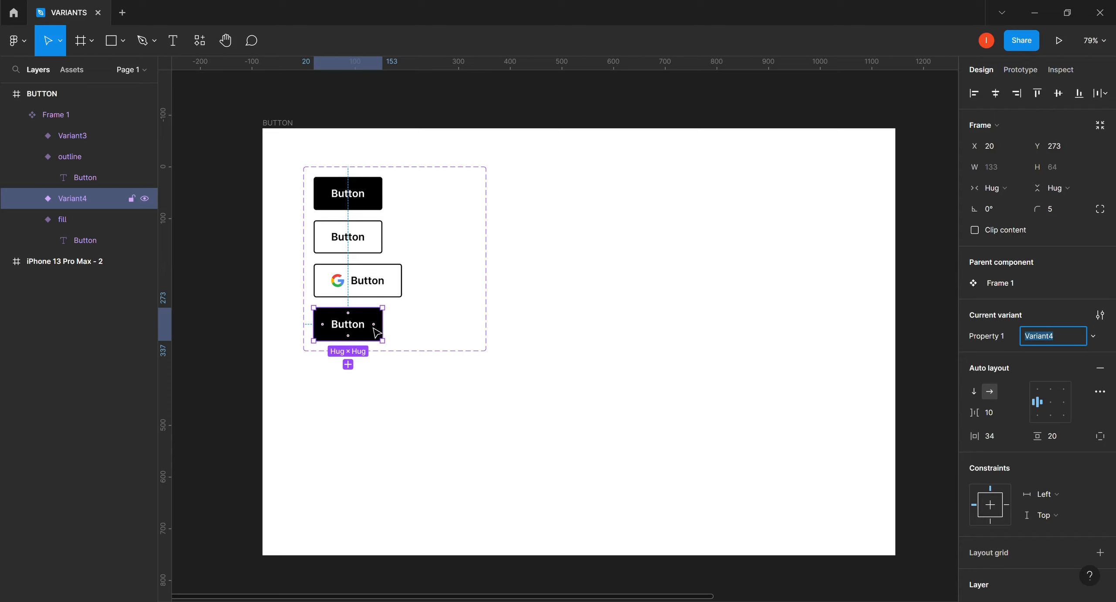
pyautogui.click(1050, 209)
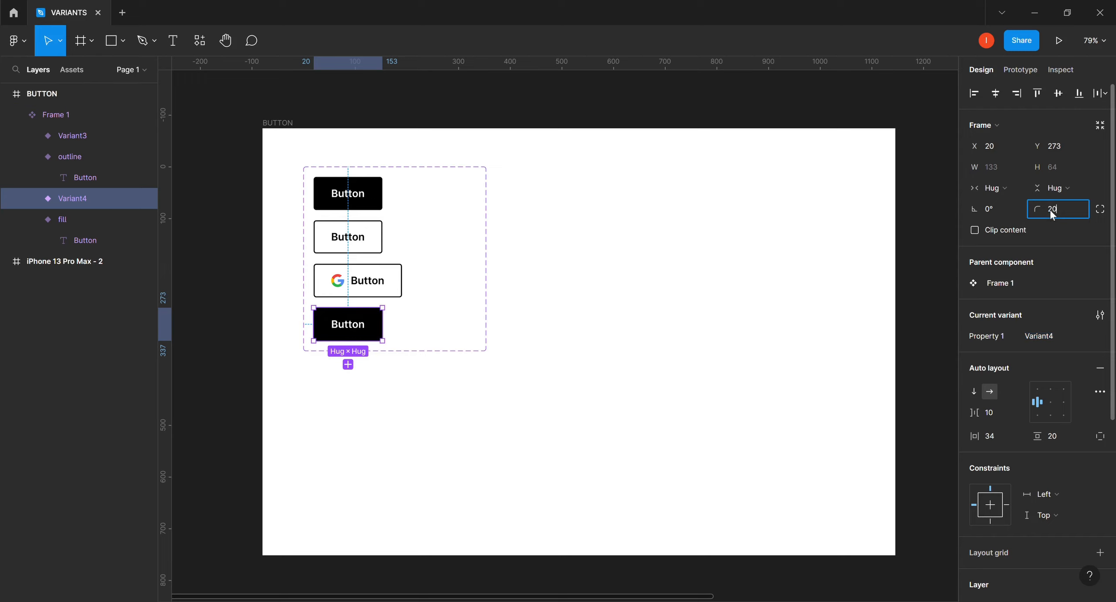
pyautogui.press('Return')
pyautogui.click(1053, 211)
pyautogui.press('Return')
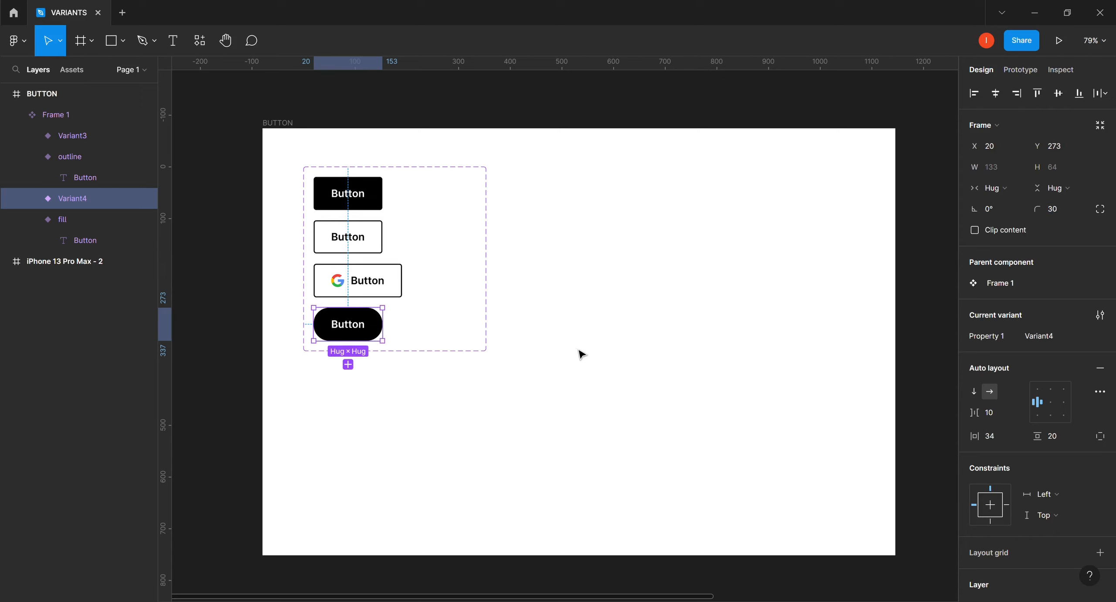
pyautogui.click(421, 400)
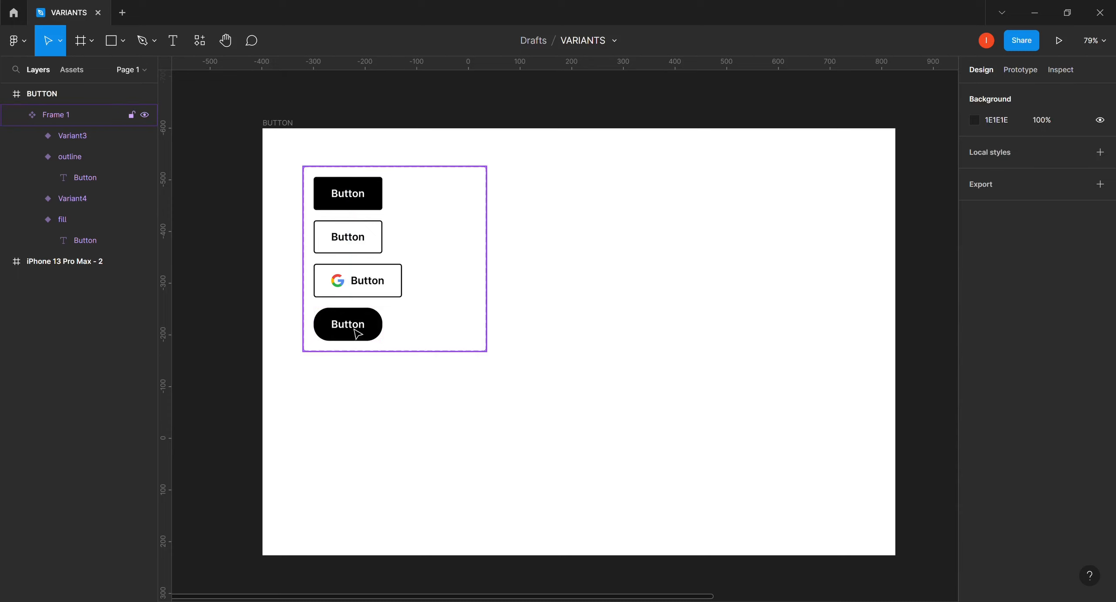
# Rename the Property 1 value of the variant with the Google logo to "icon".
pyautogui.click(383, 274)
pyautogui.click(382, 274)
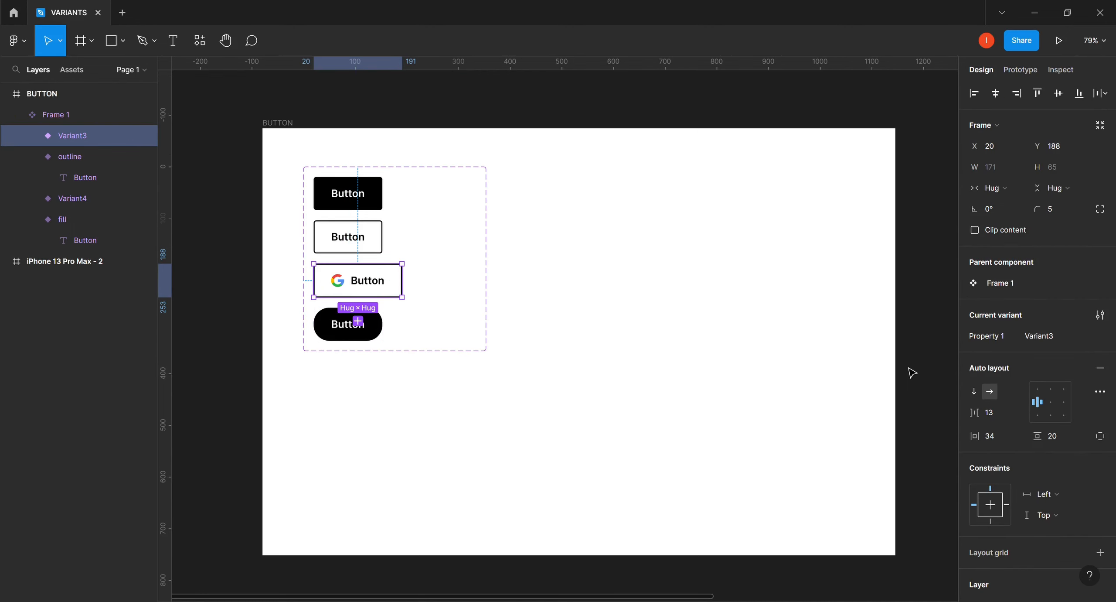
pyautogui.click(1044, 337)
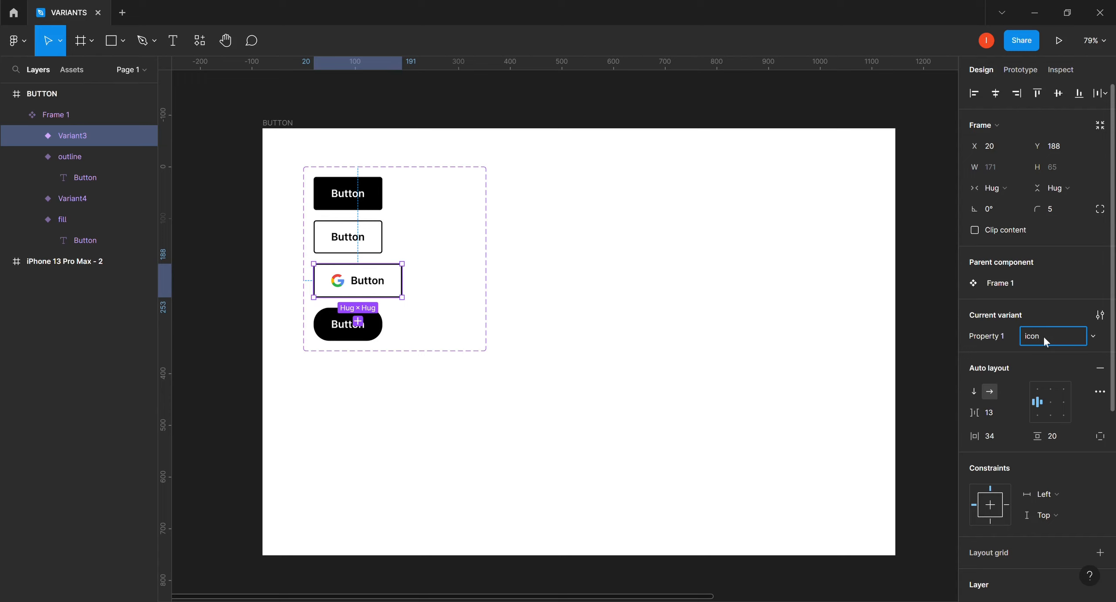
pyautogui.press('Return')
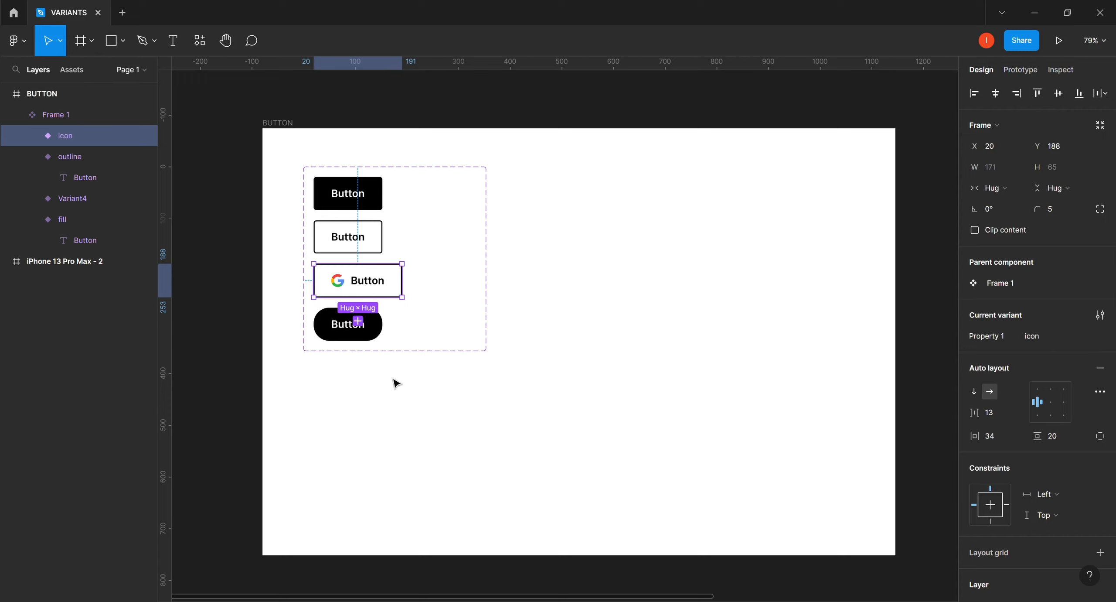
# Rename the fully rounded variant's Property 1 value to "capsule".
pyautogui.click(380, 338)
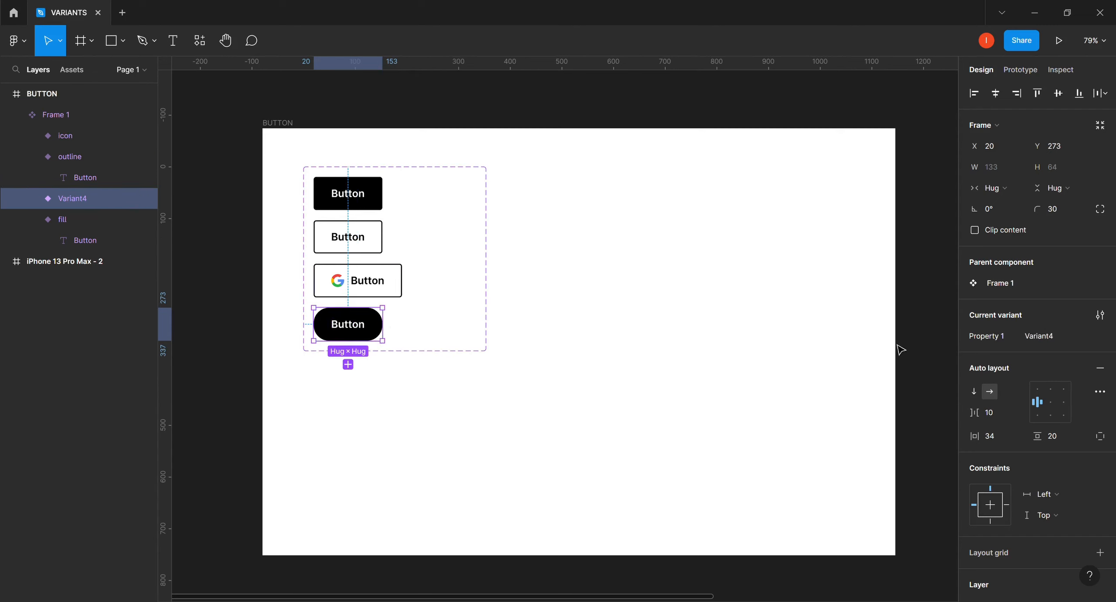
pyautogui.click(1038, 338)
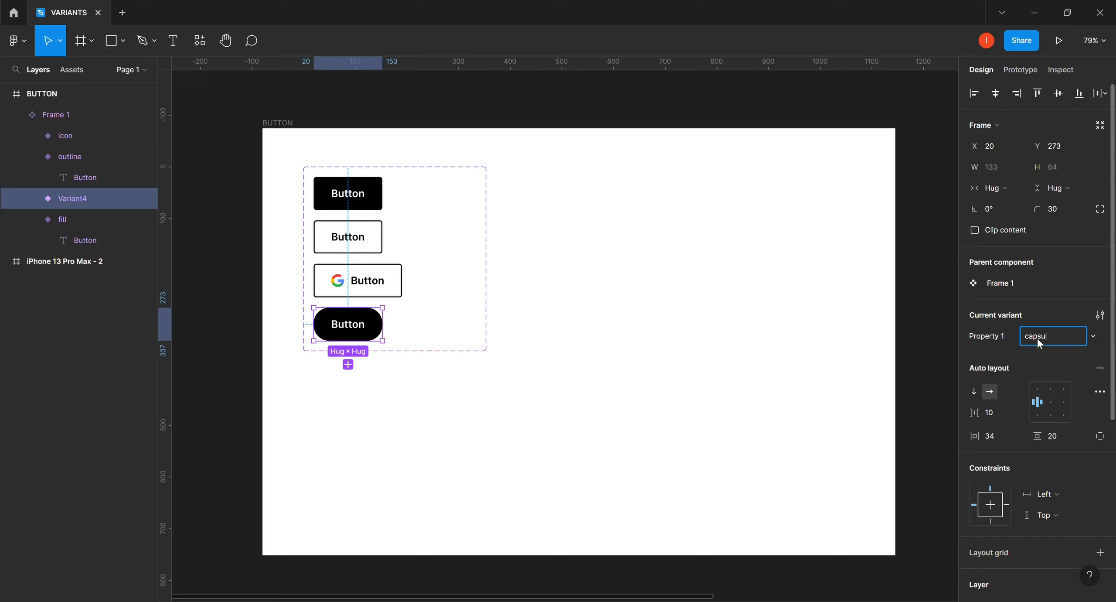
pyautogui.press('Return')
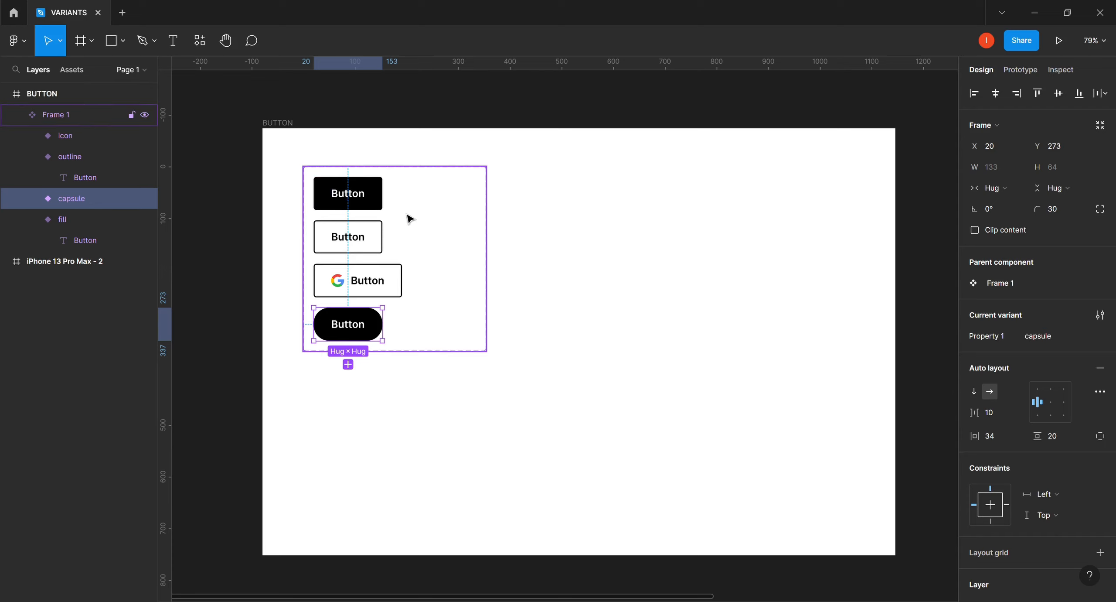
# Add a fifth variant to the component set based on the fill button.
pyautogui.click(379, 203)
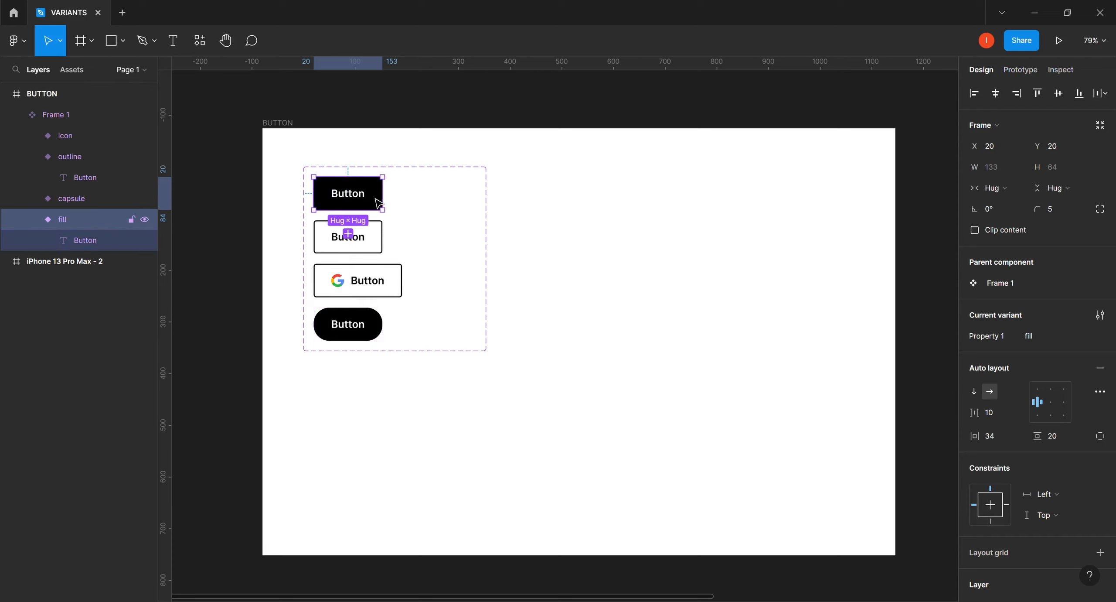
pyautogui.click(348, 233)
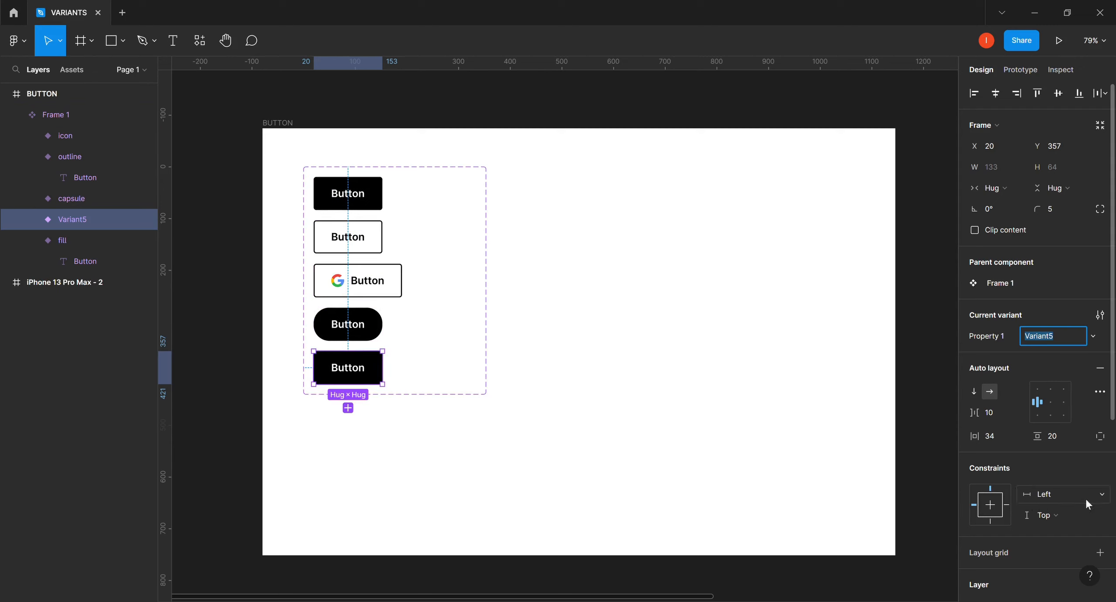
# Add a drop shadow to the fifth variant with a Y offset of 8 and a blur of 16.
pyautogui.moveTo(1113, 403); pyautogui.dragTo(1114, 584)
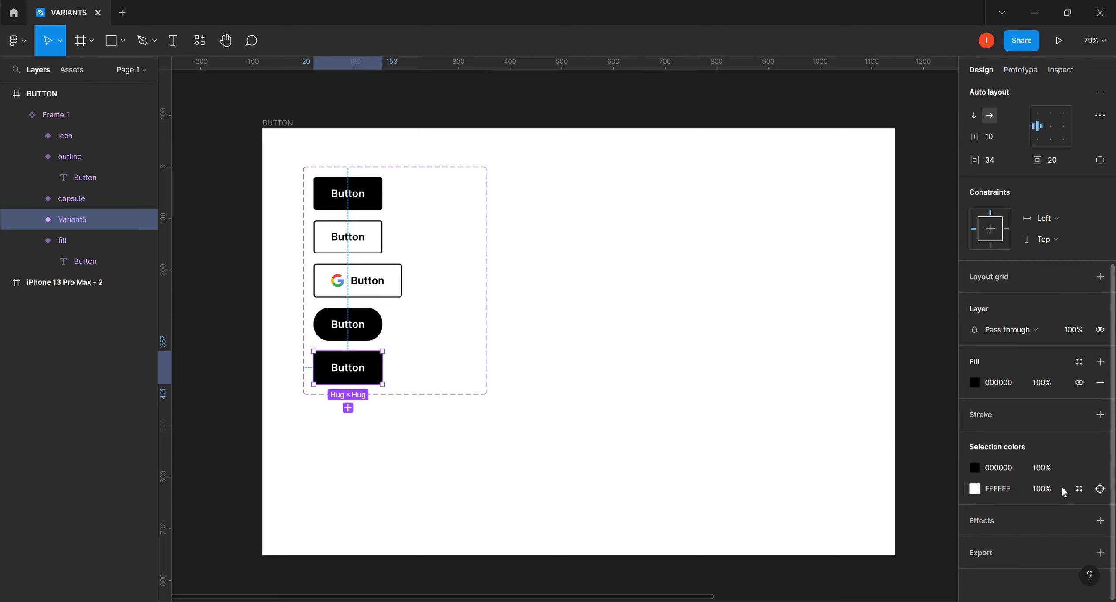
pyautogui.click(981, 521)
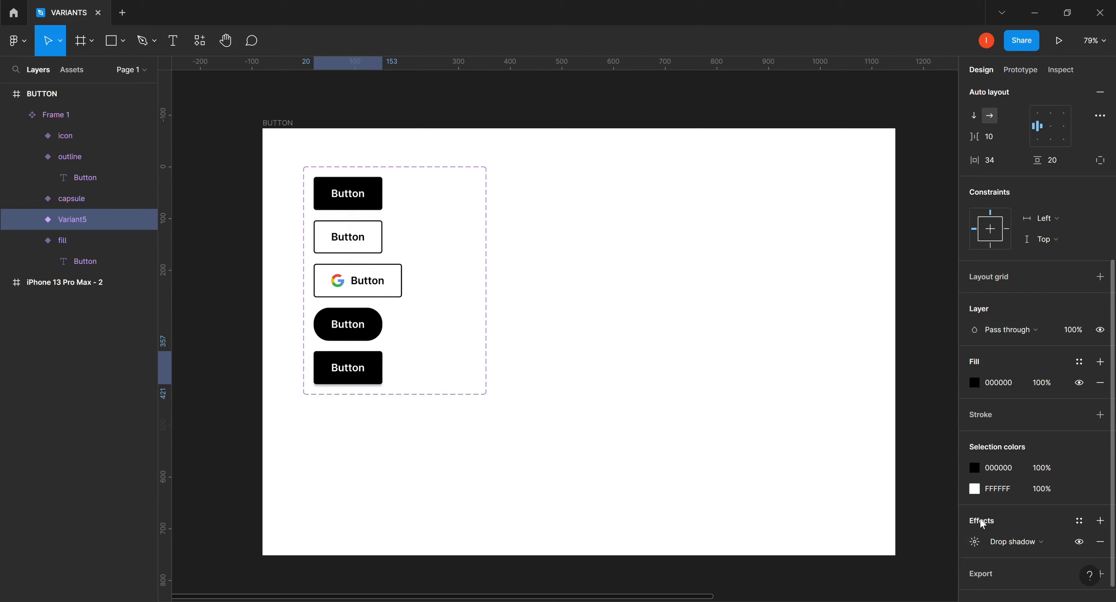
pyautogui.click(971, 543)
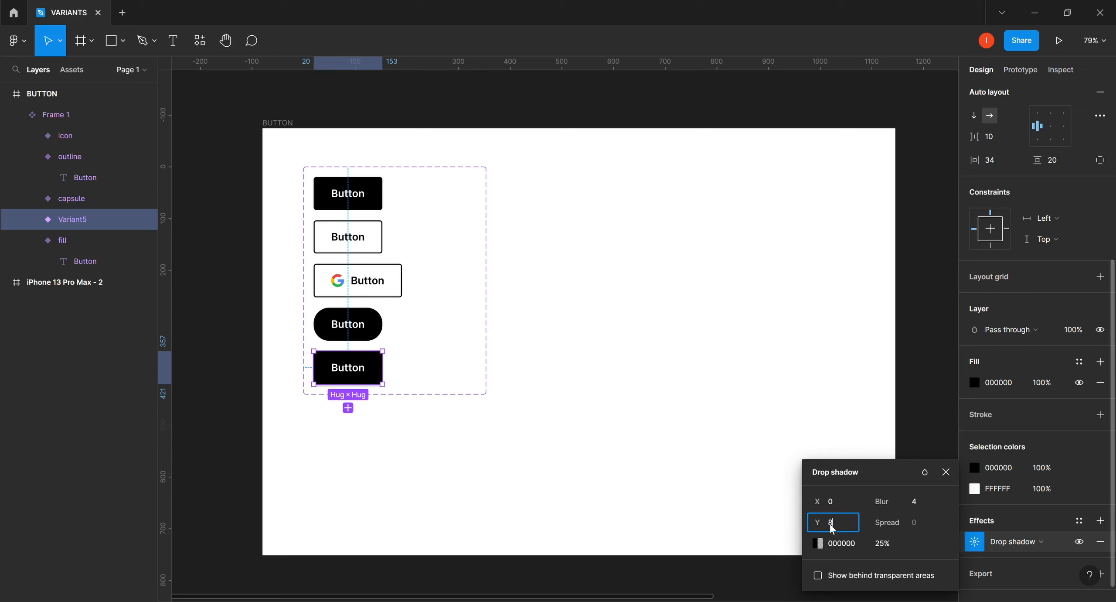
pyautogui.click(914, 502)
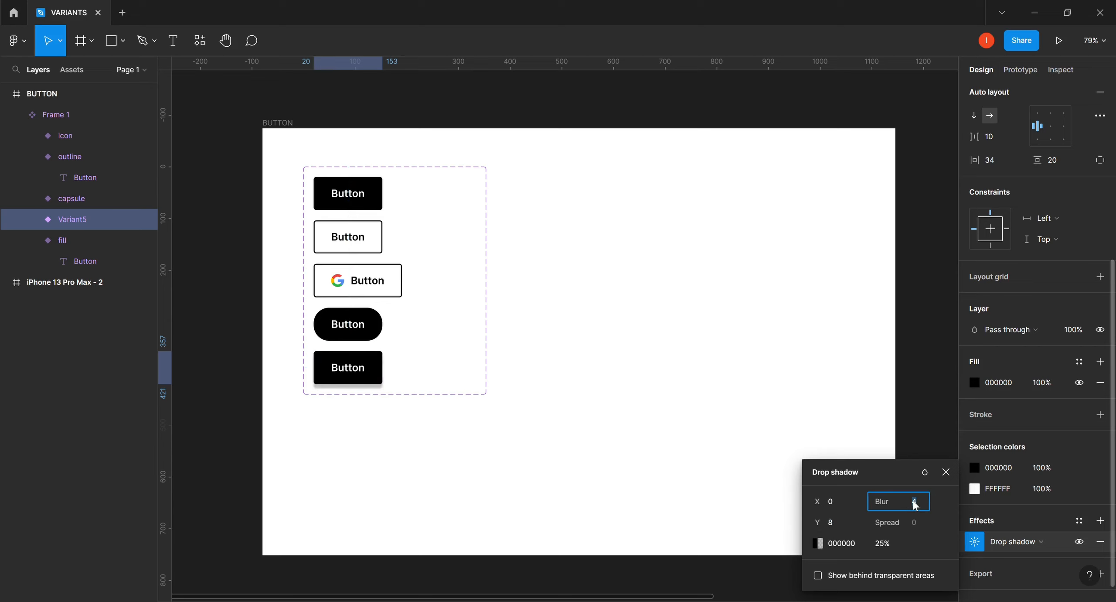
pyautogui.write('16')
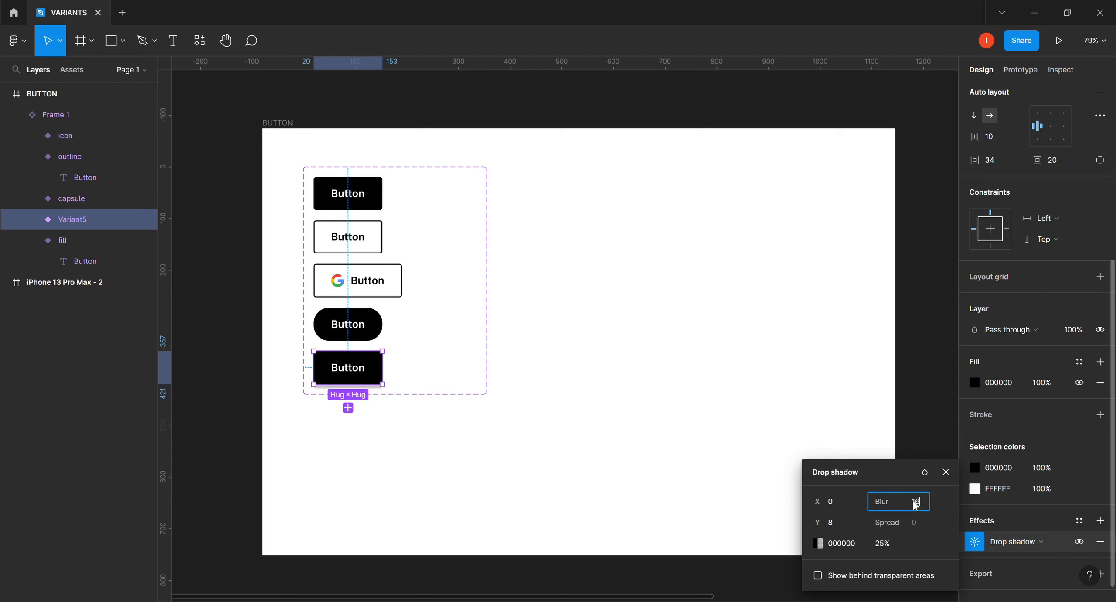
pyautogui.press('Return')
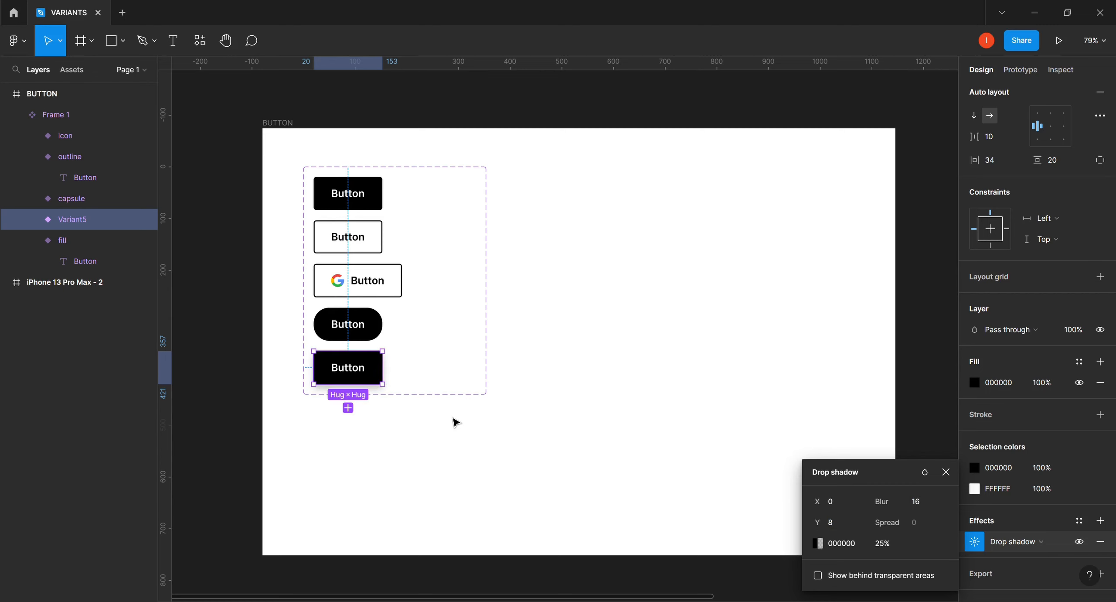
pyautogui.click(465, 384)
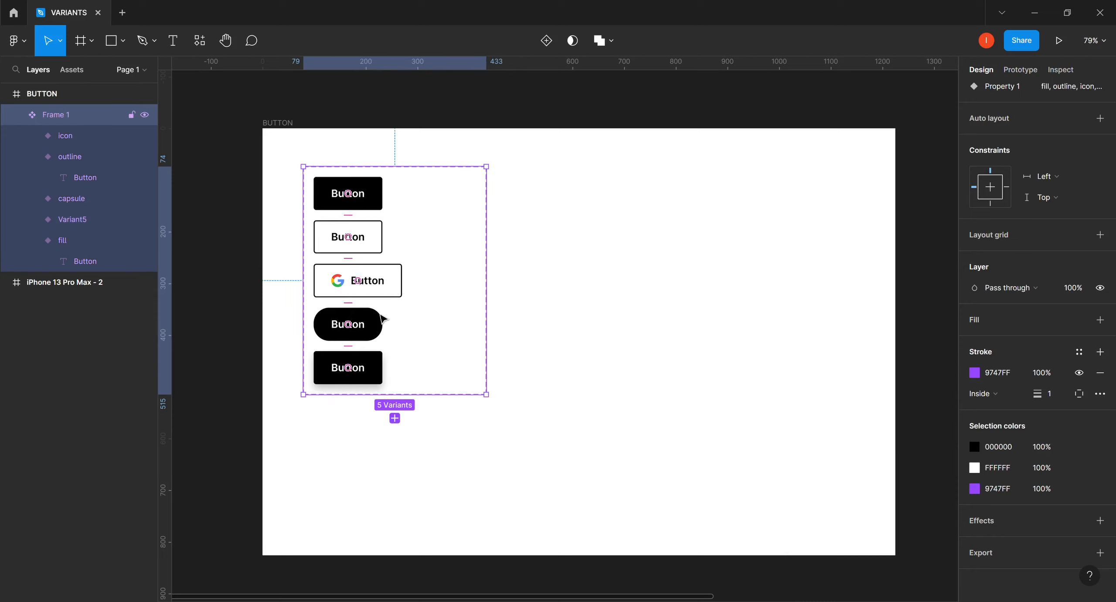
pyautogui.click(542, 318)
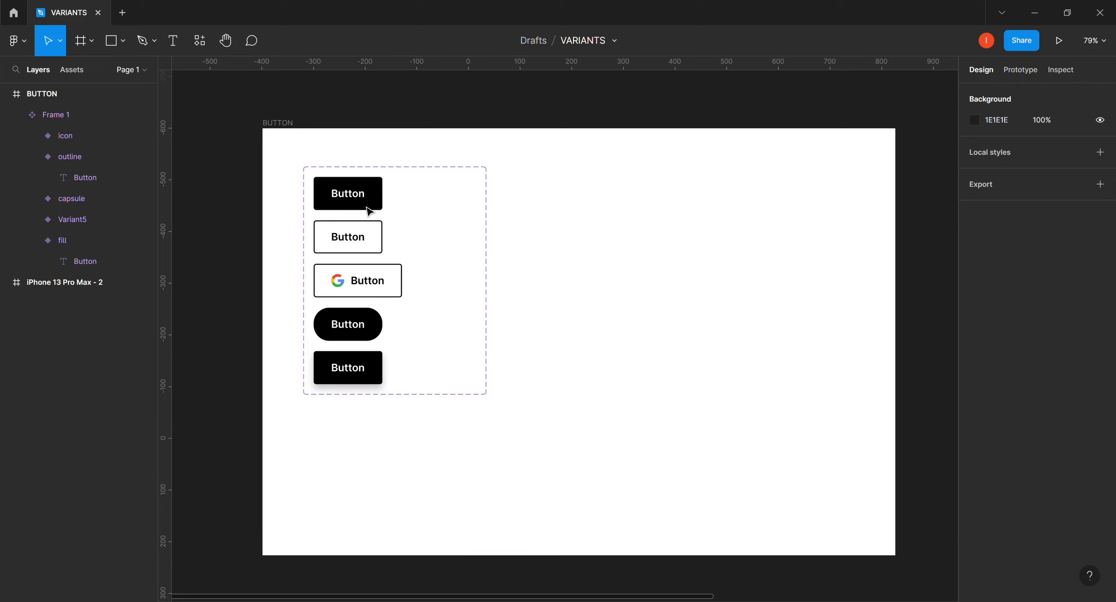
# Place an instance of the local button component on the BUTTON frame beside the component set, at about X 742, Y 142.
pyautogui.click(76, 73)
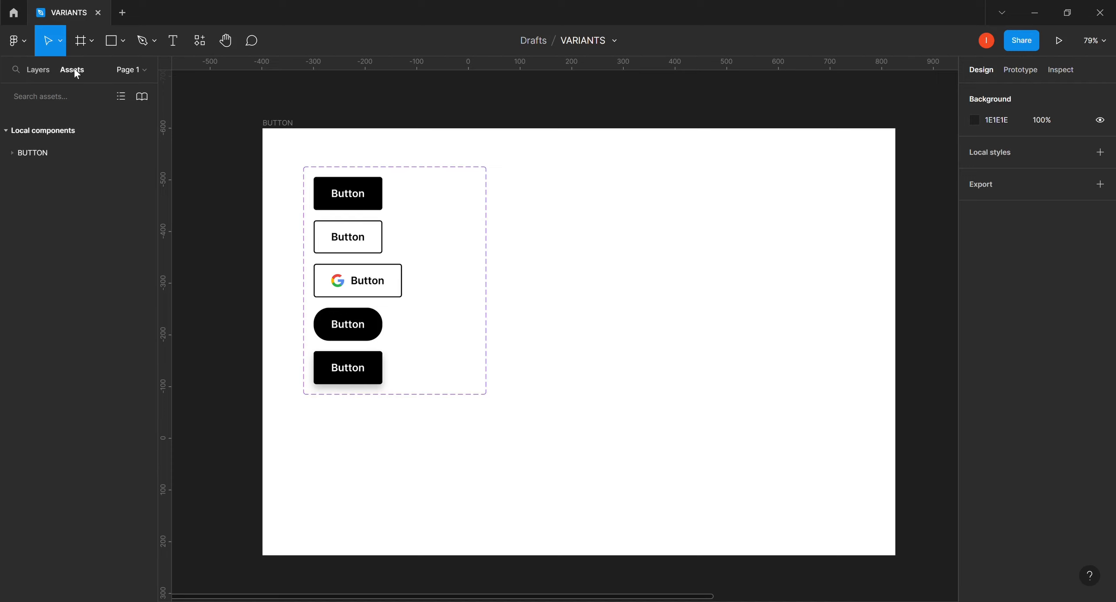
pyautogui.click(38, 154)
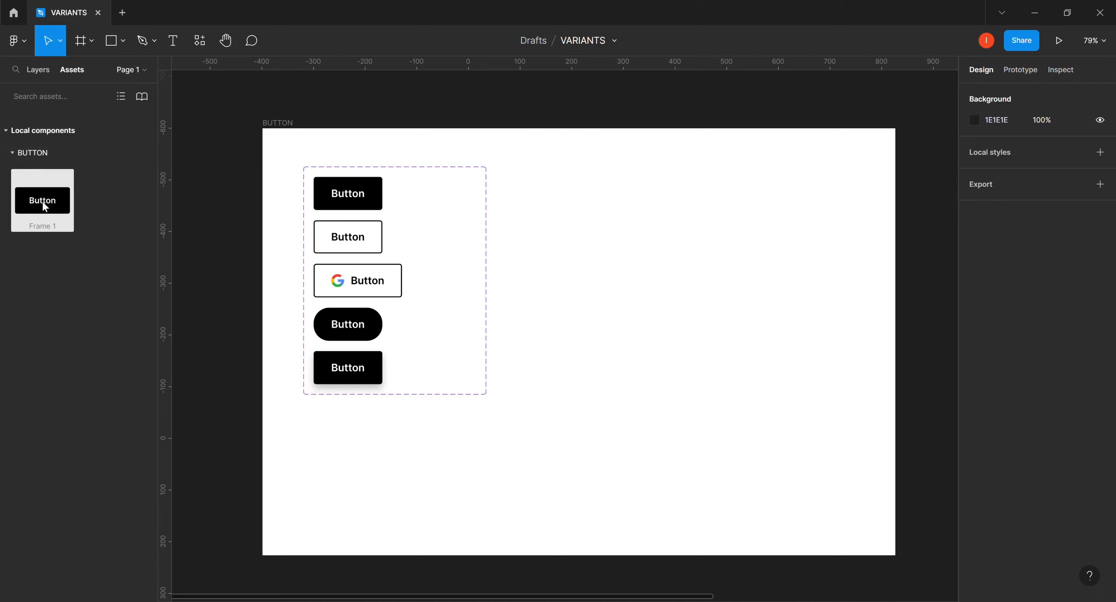
pyautogui.moveTo(44, 202); pyautogui.dragTo(687, 223)
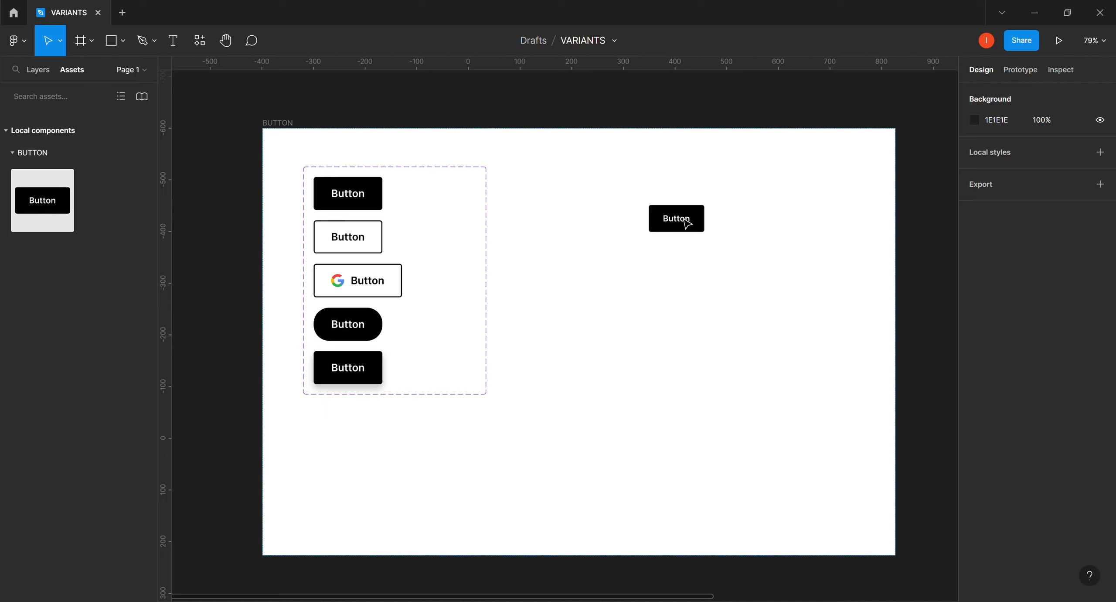
pyautogui.moveTo(687, 222); pyautogui.dragTo(687, 222)
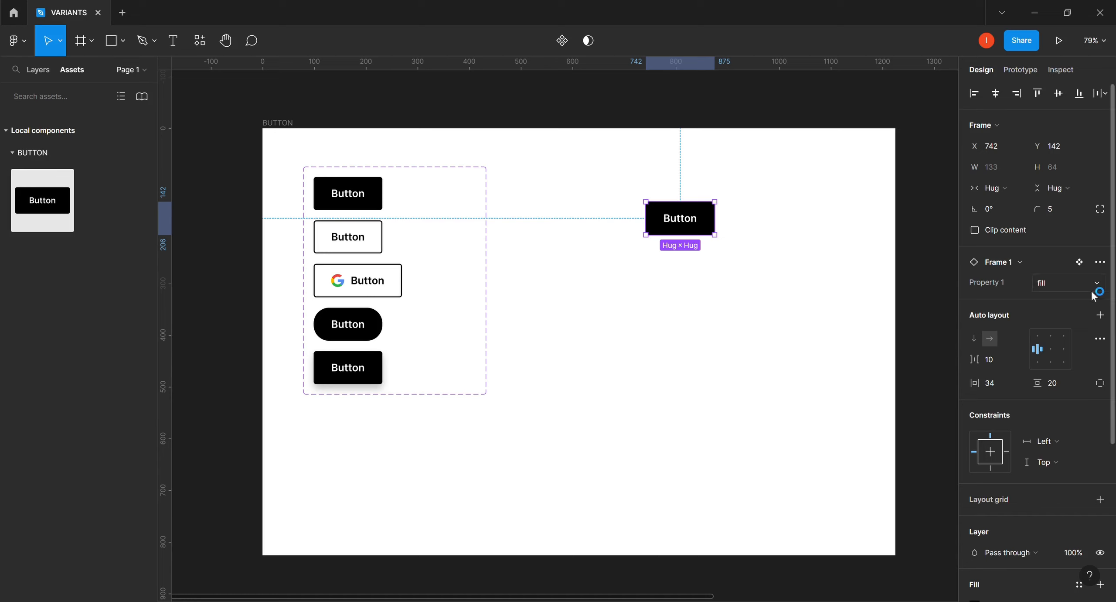
# Switch the placed button instance's Property 1 to the icon variant.
pyautogui.click(1097, 284)
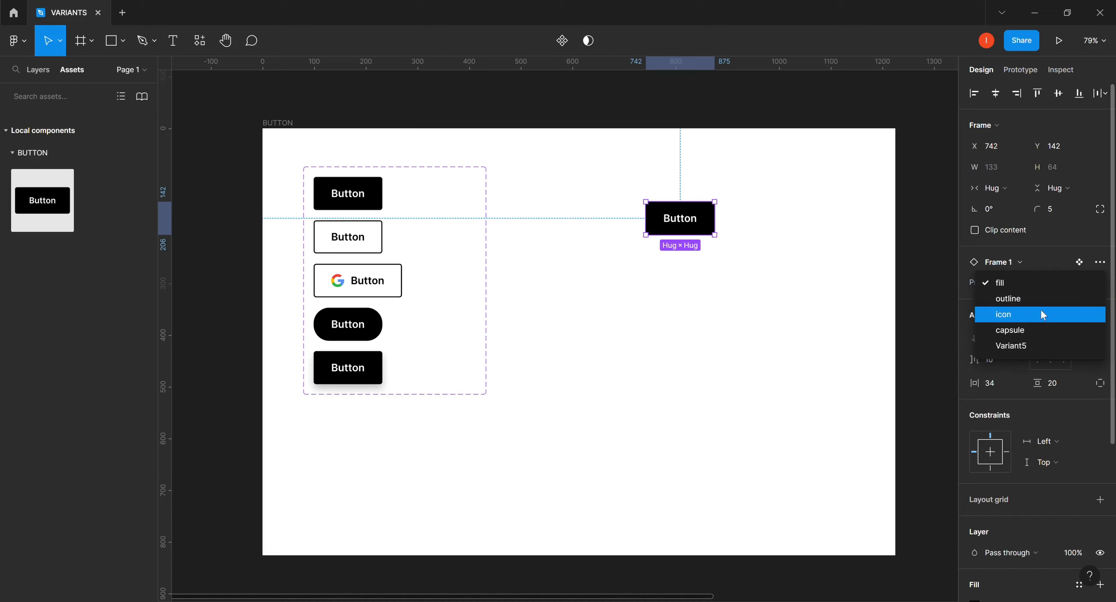
pyautogui.click(1010, 314)
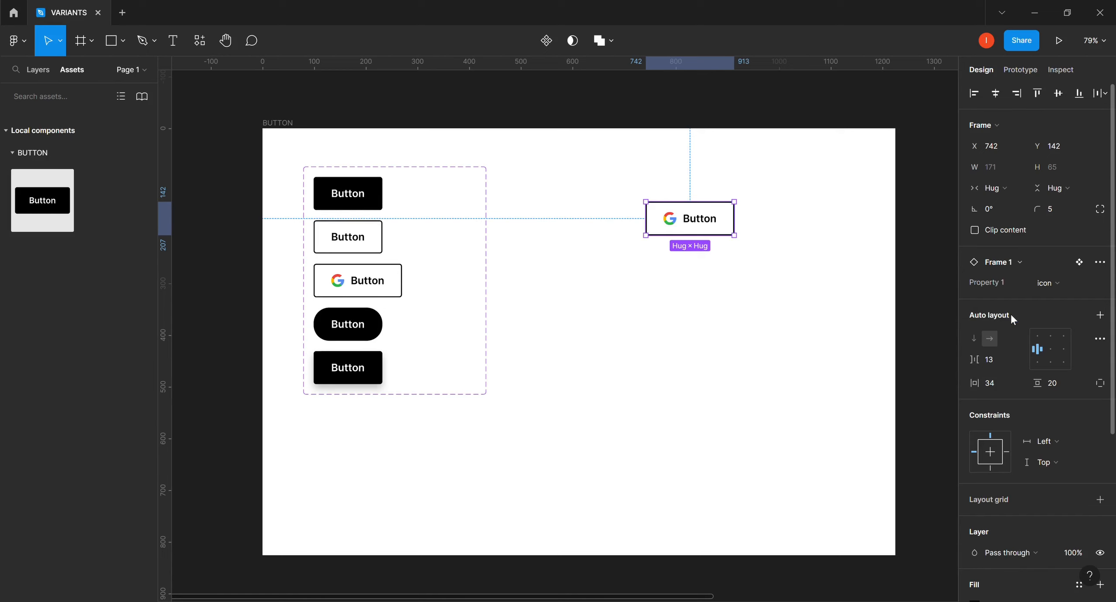
pyautogui.click(1098, 285)
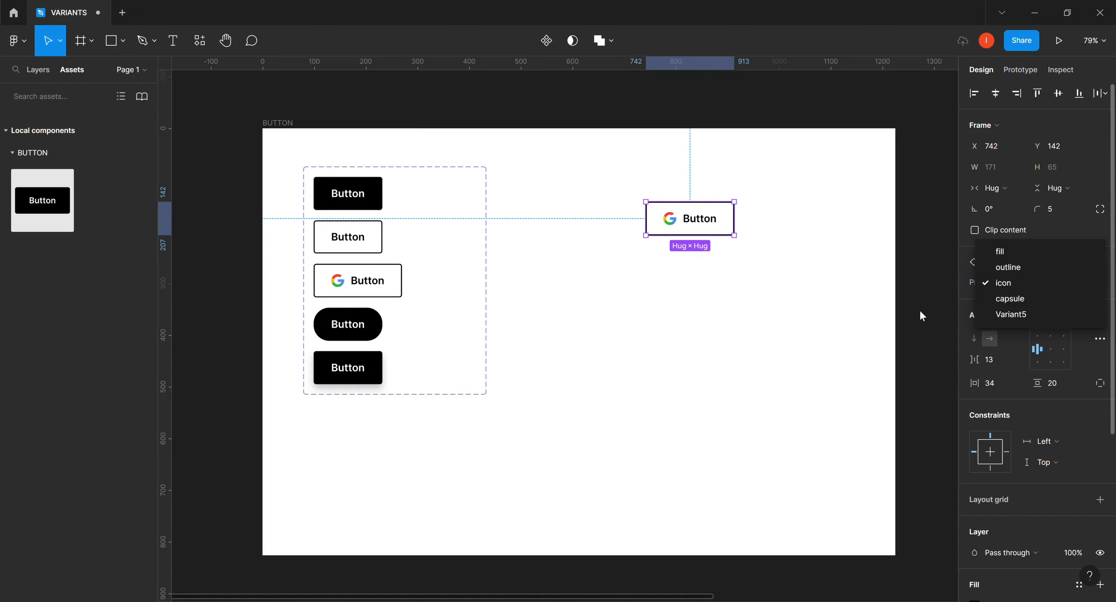
pyautogui.click(803, 304)
# Rename the Property 1 value of the variant with the drop shadow to "shadow".
pyautogui.click(381, 365)
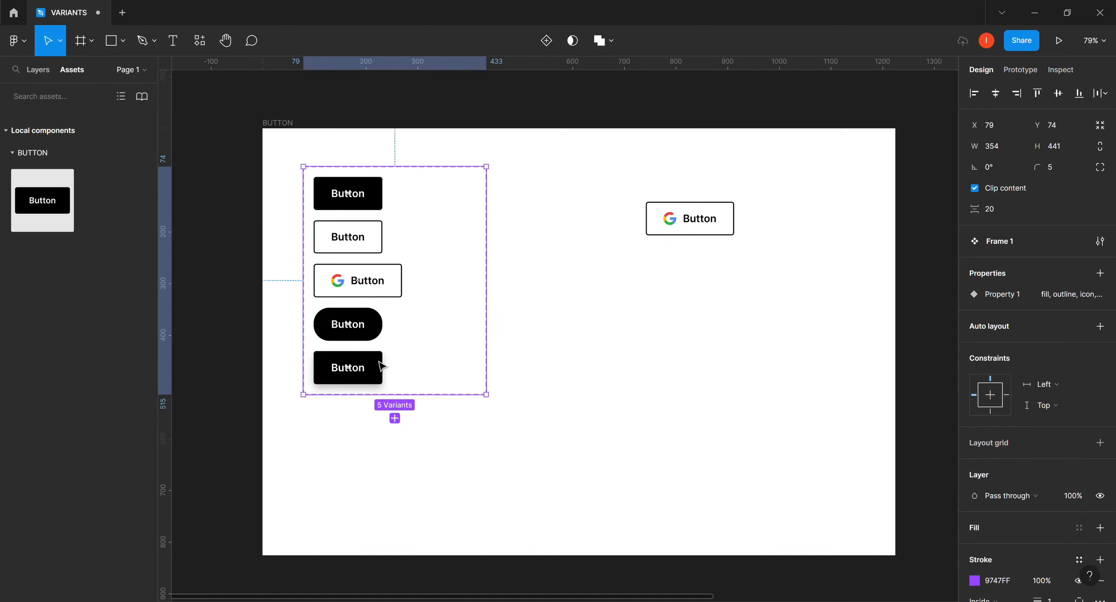
pyautogui.click(382, 366)
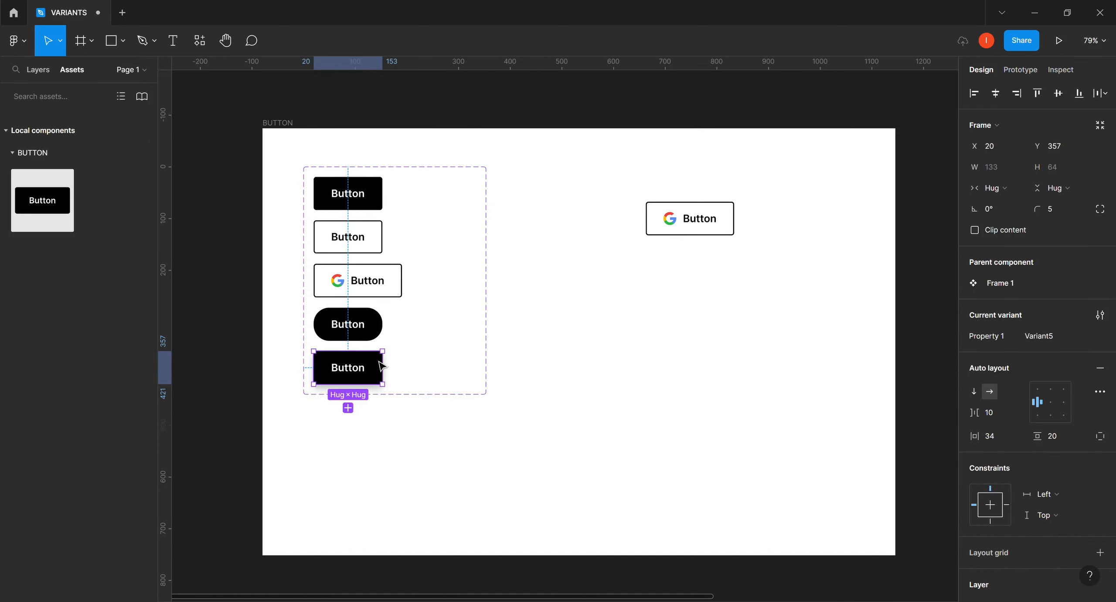
pyautogui.click(414, 364)
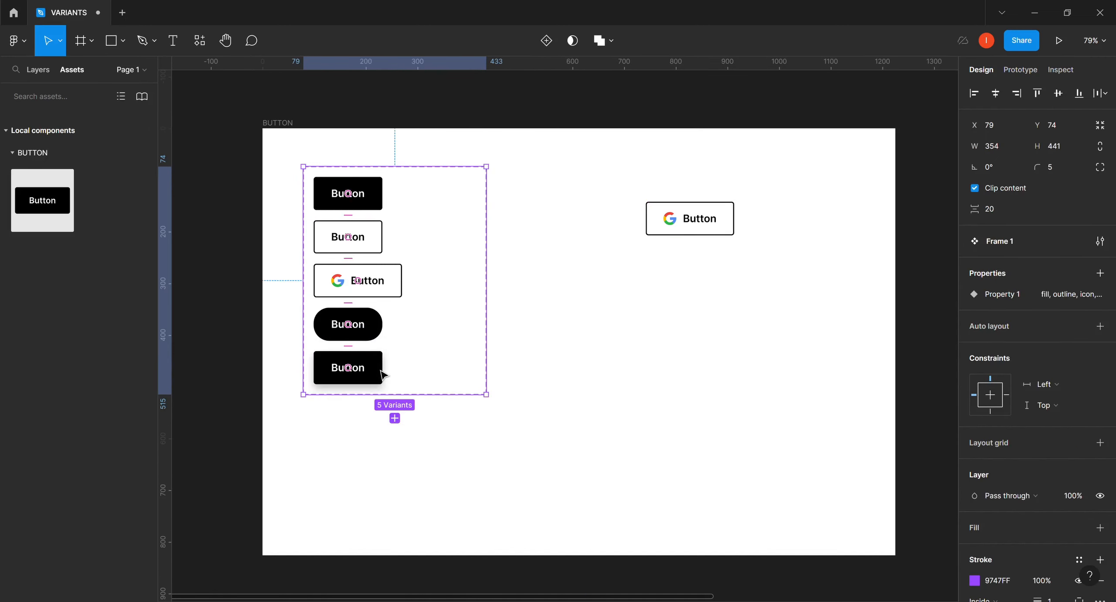
pyautogui.click(381, 374)
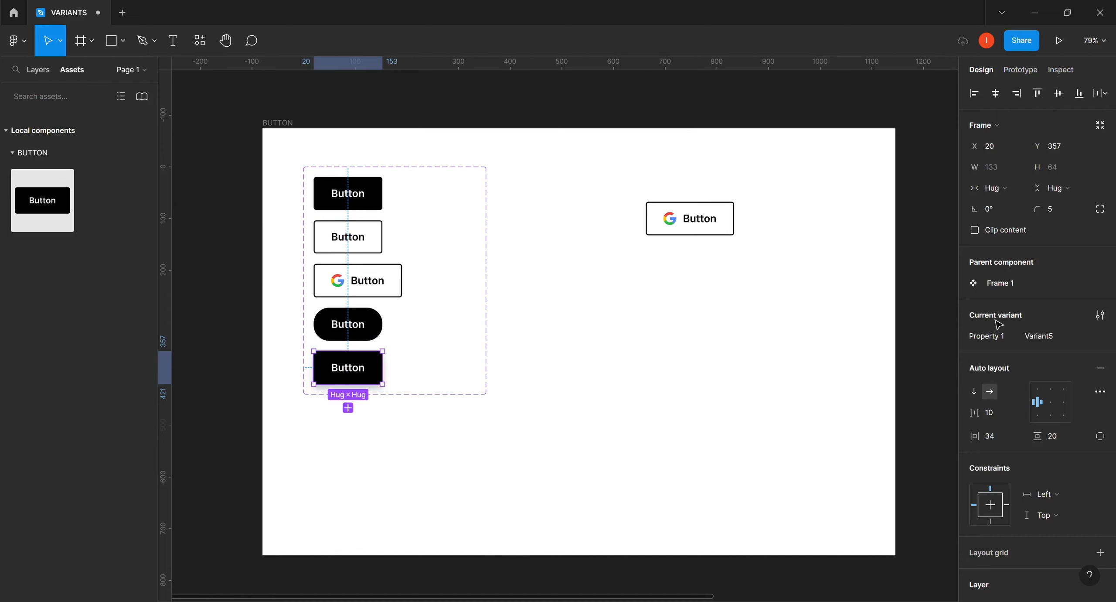
pyautogui.click(1043, 337)
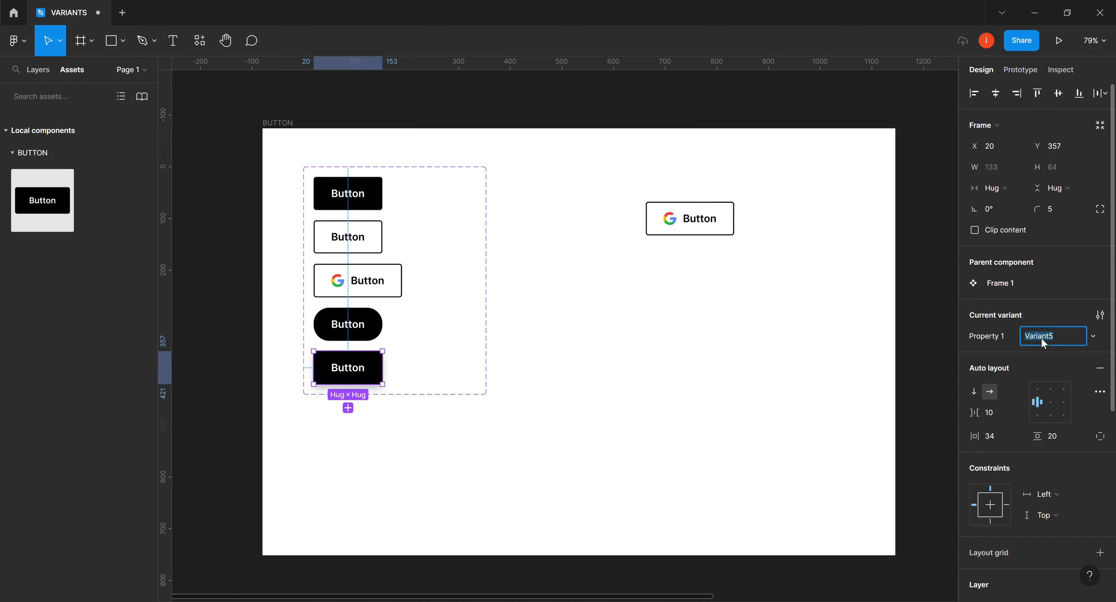
pyautogui.write('sh')
pyautogui.press('Return')
pyautogui.click(647, 269)
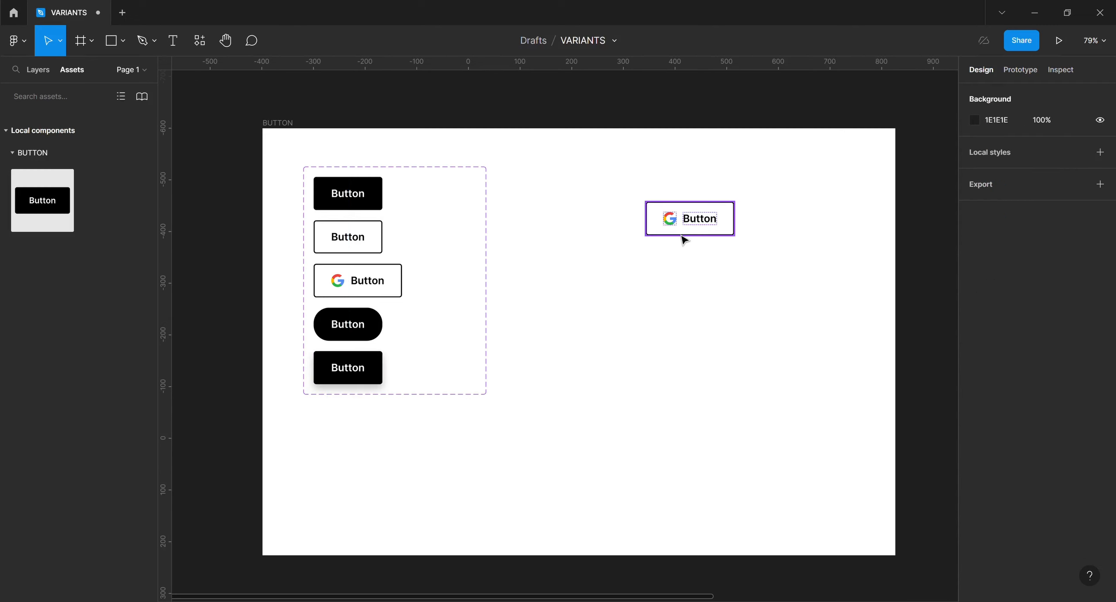
# Switch the placed button instance's Property 1 to the shadow variant.
pyautogui.click(684, 240)
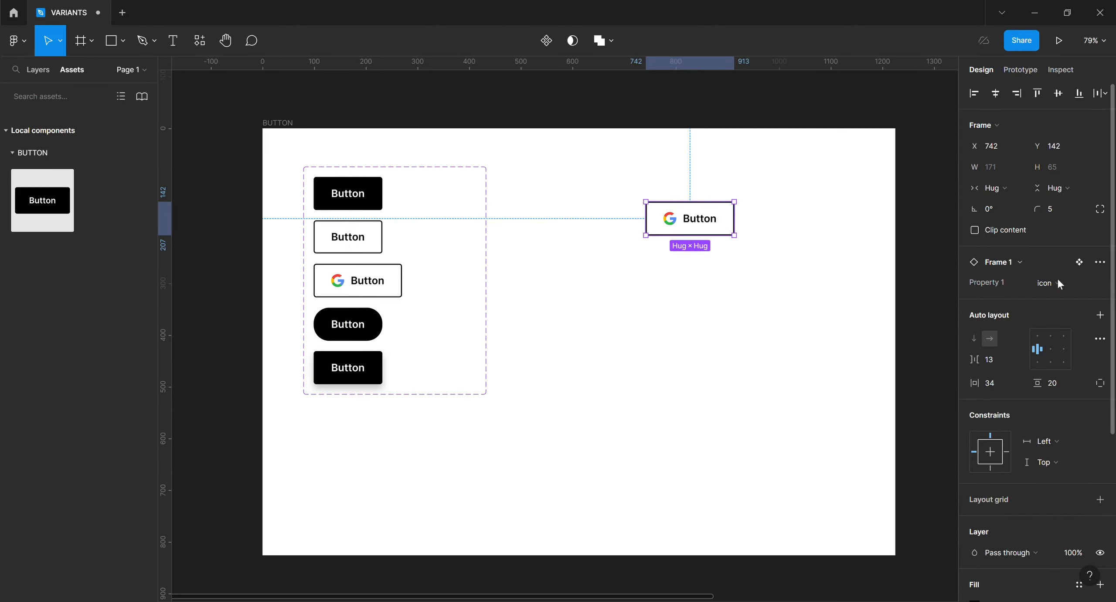
pyautogui.click(1098, 288)
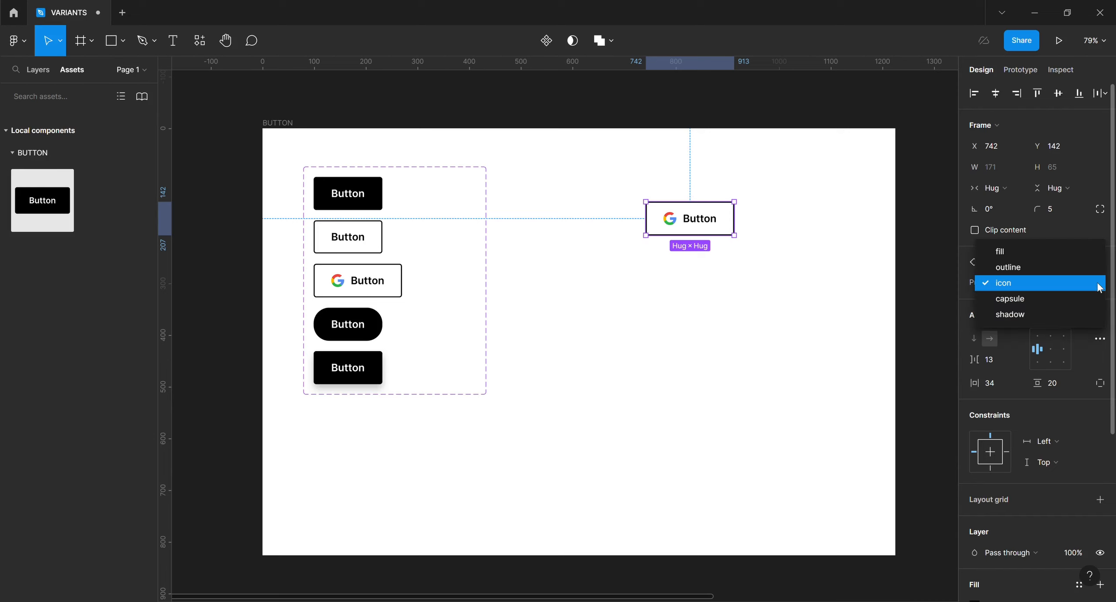
pyautogui.click(1021, 312)
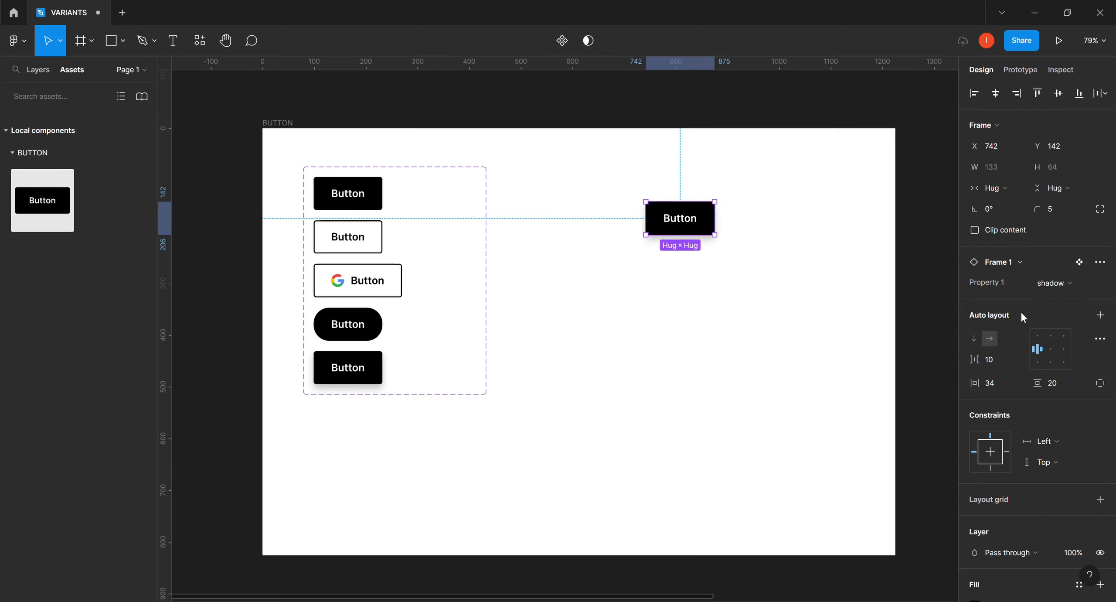
pyautogui.click(798, 369)
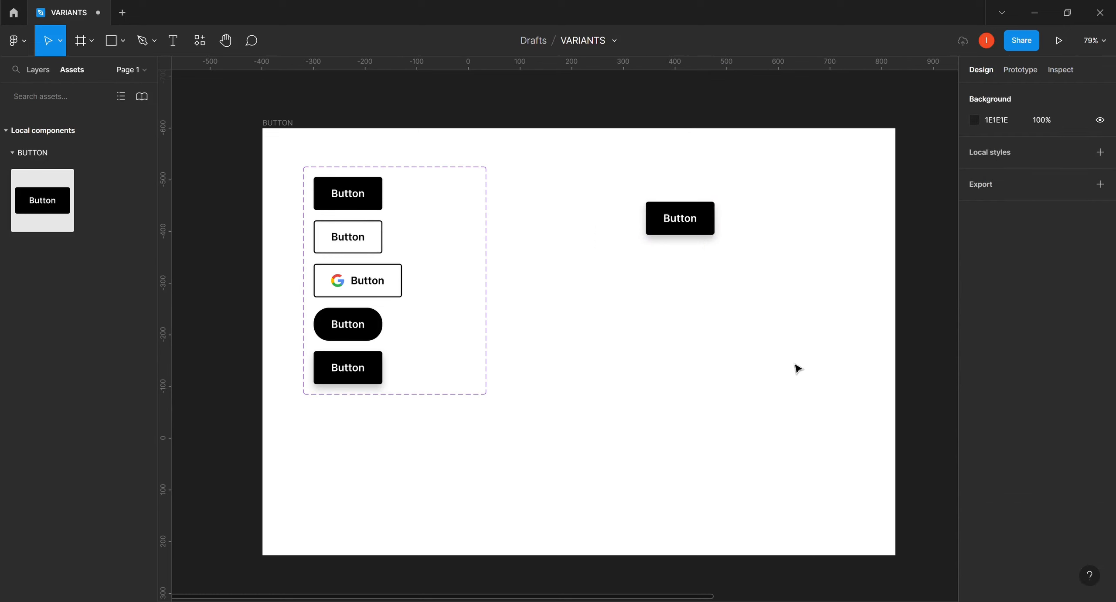
# Set the button instance to the outline variant and move it closer to the component set, to about X 489, Y 94.
pyautogui.click(695, 224)
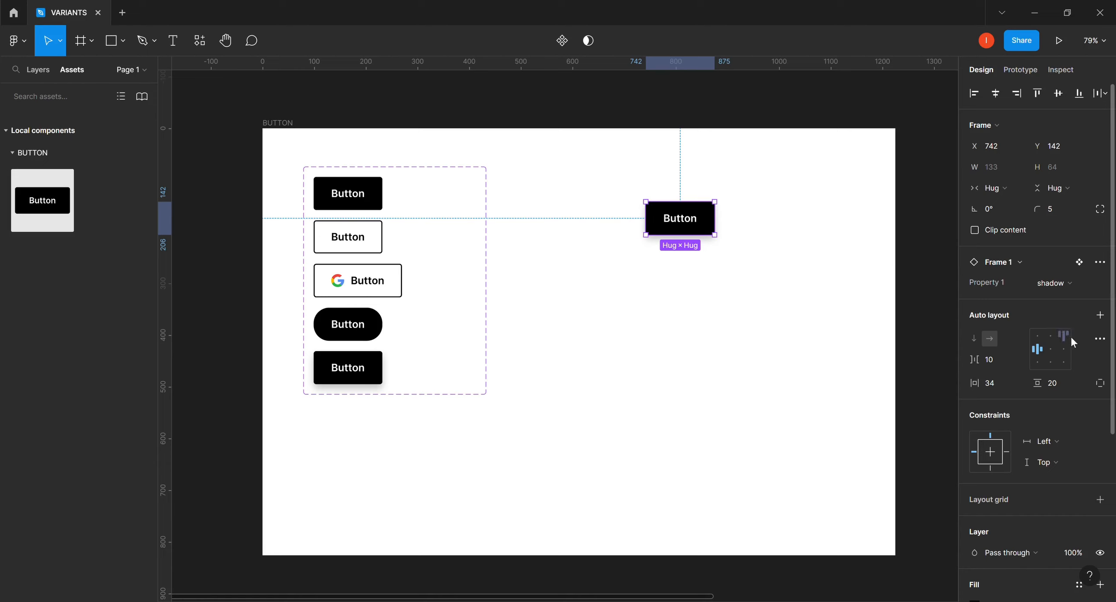
pyautogui.click(1092, 283)
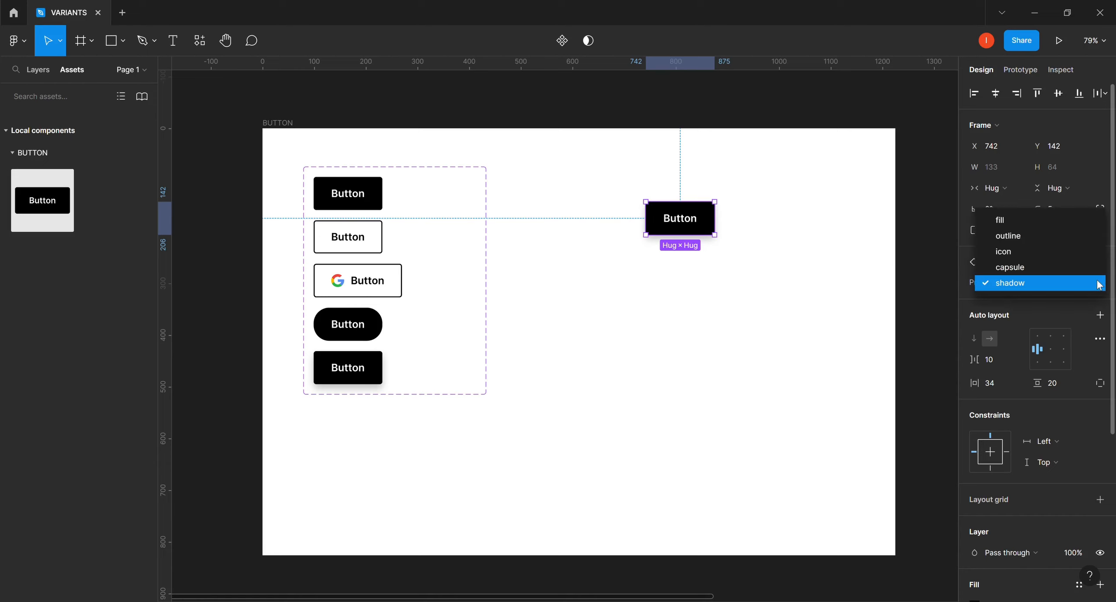
pyautogui.click(1036, 235)
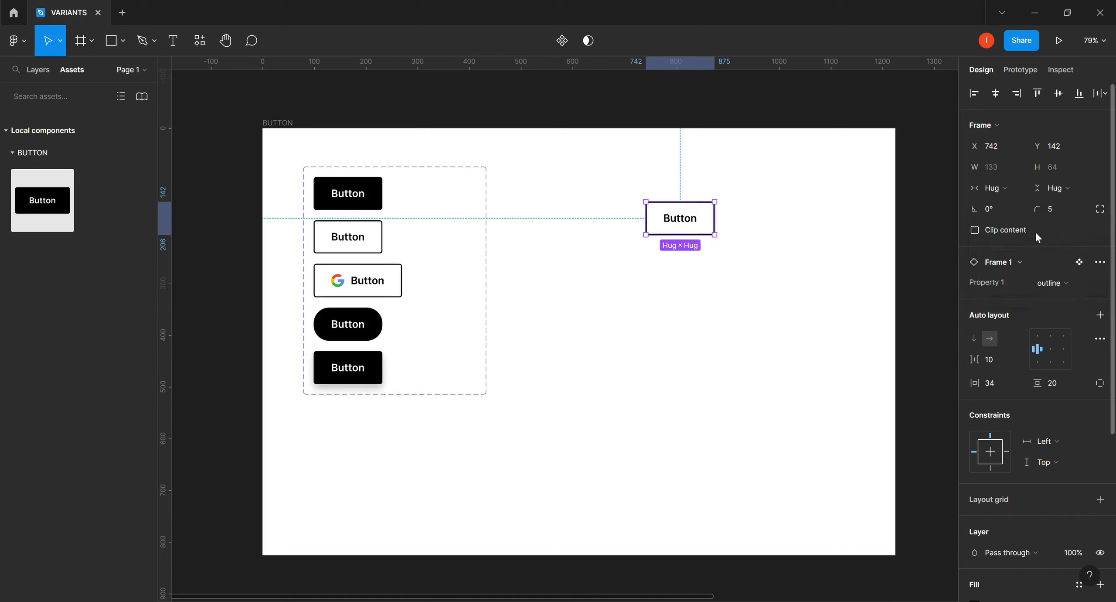
pyautogui.click(843, 301)
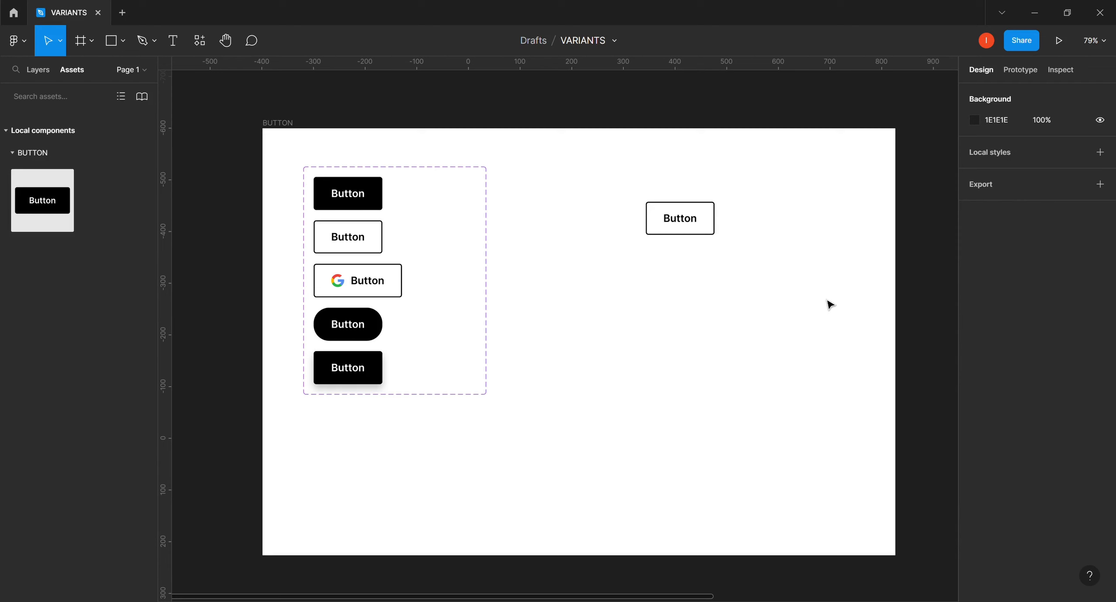
pyautogui.moveTo(666, 223); pyautogui.dragTo(541, 196)
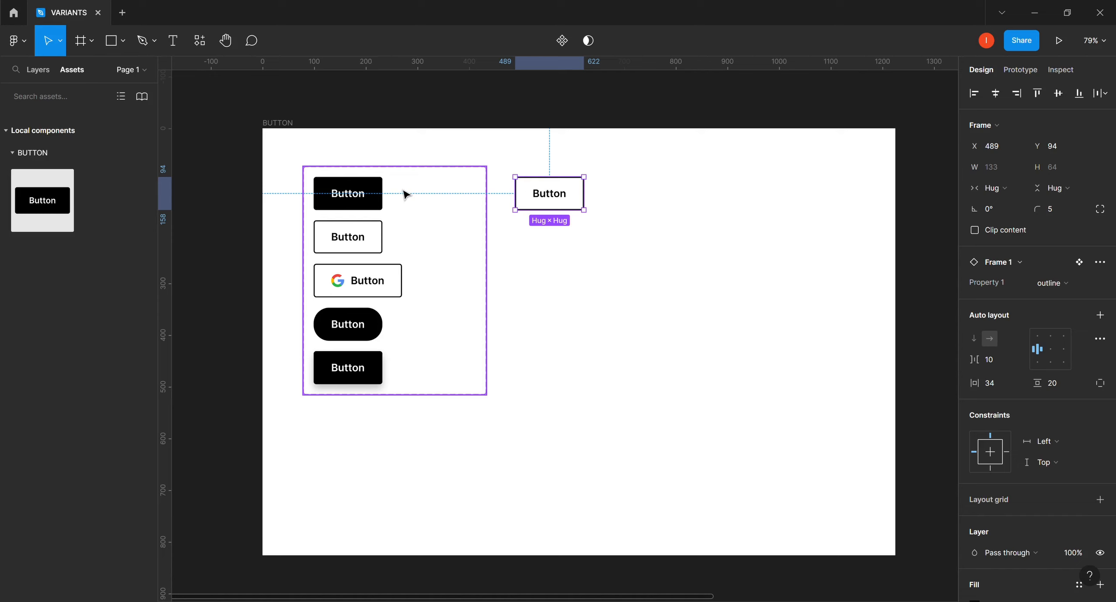
# Add a sixth variant to the button component set, based on the fill variant.
pyautogui.click(379, 197)
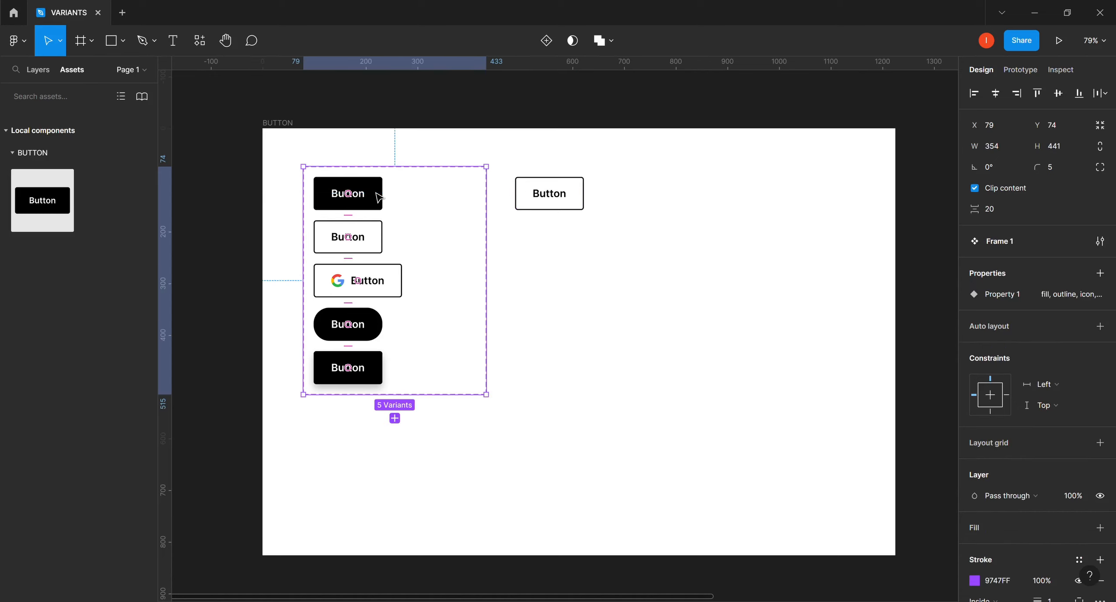
pyautogui.click(378, 196)
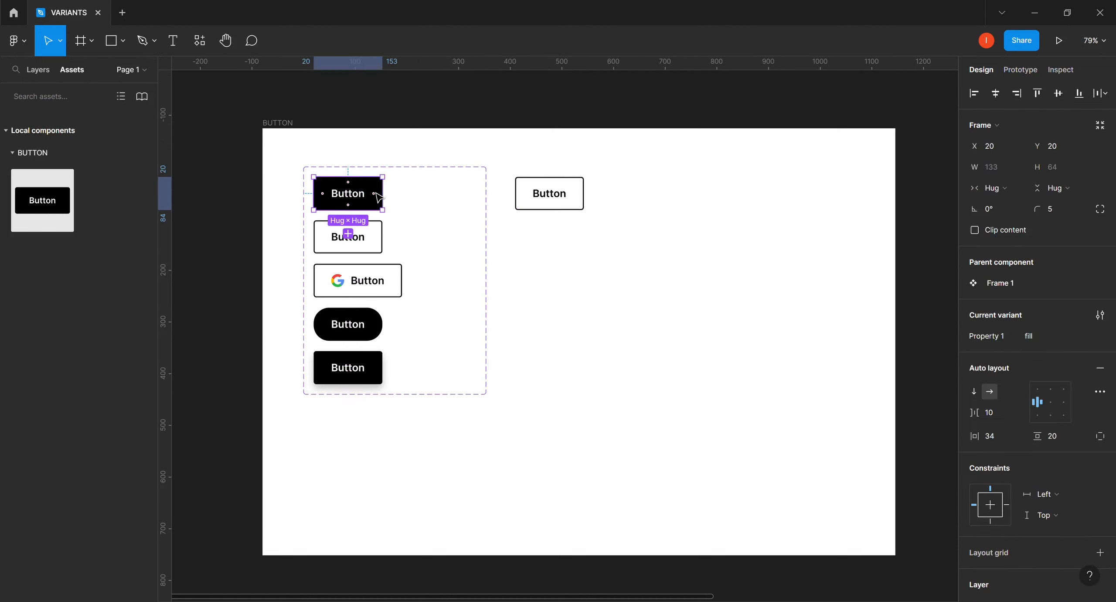
pyautogui.click(349, 235)
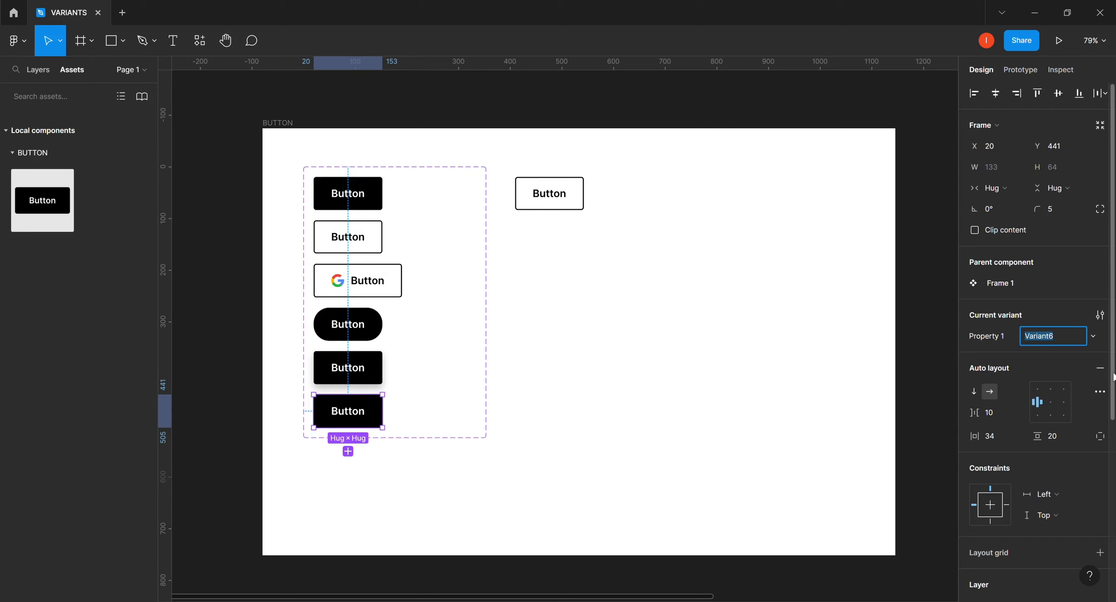
pyautogui.scroll(-3, 1113, 376)
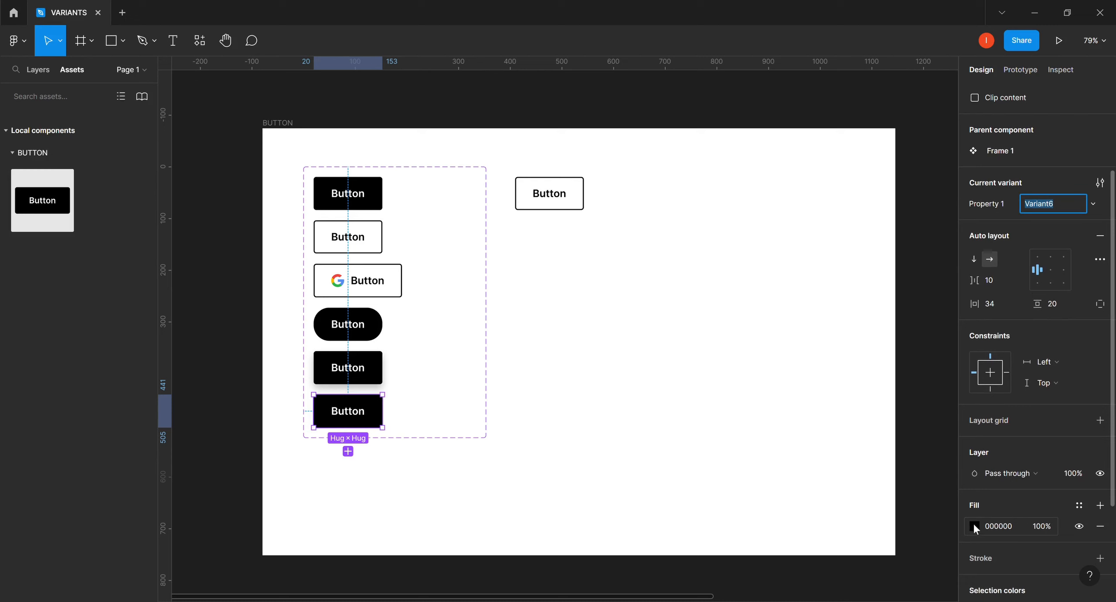
pyautogui.click(974, 525)
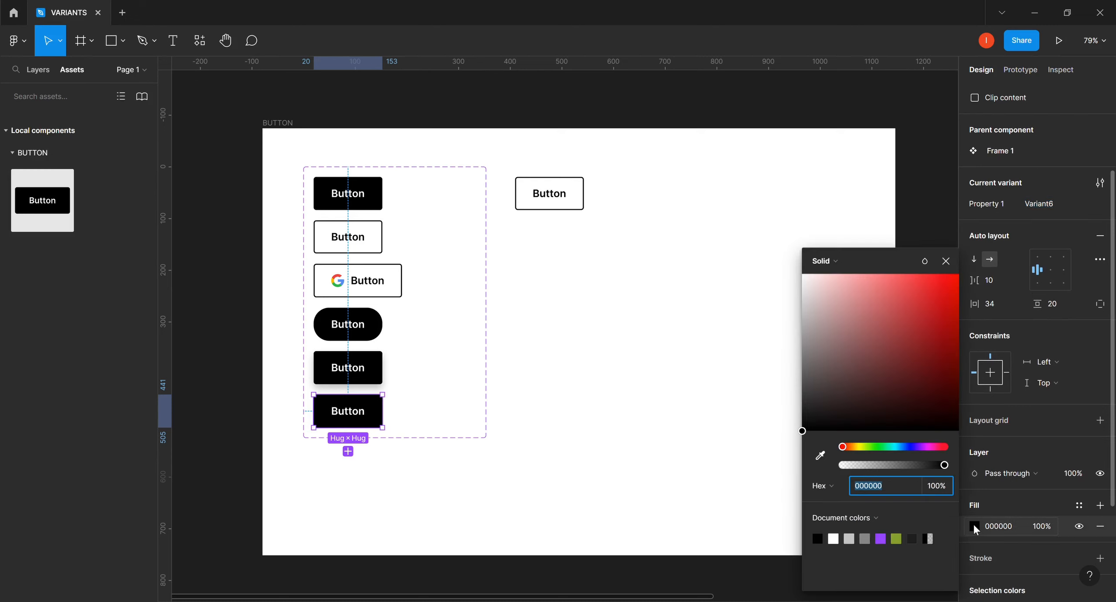
pyautogui.click(801, 432)
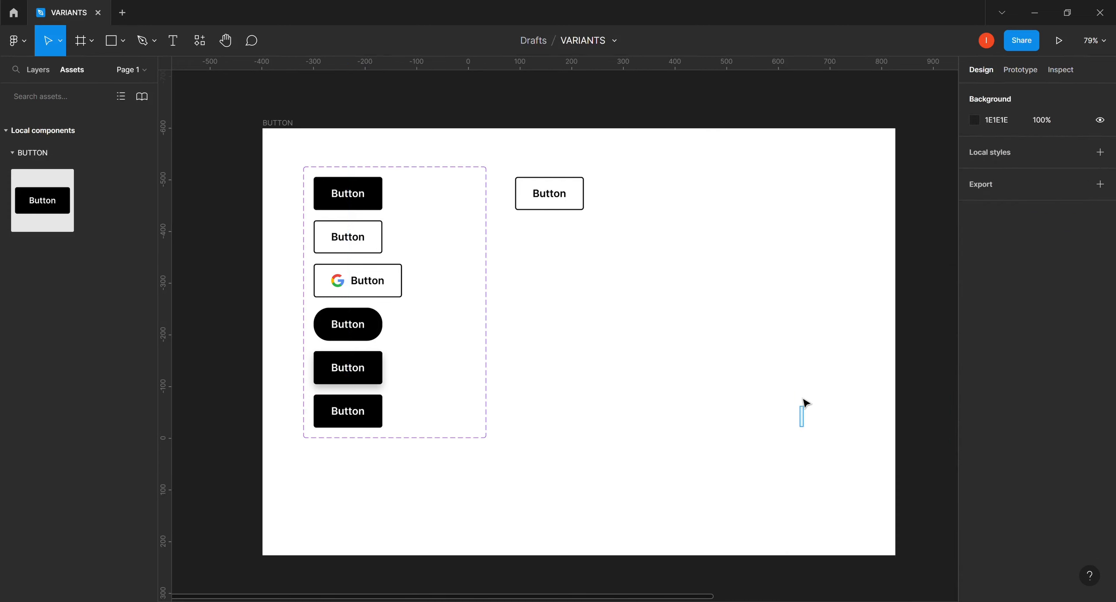
# Change the fill of the new sixth button variant to dark grey 4F4F4F.
pyautogui.click(377, 414)
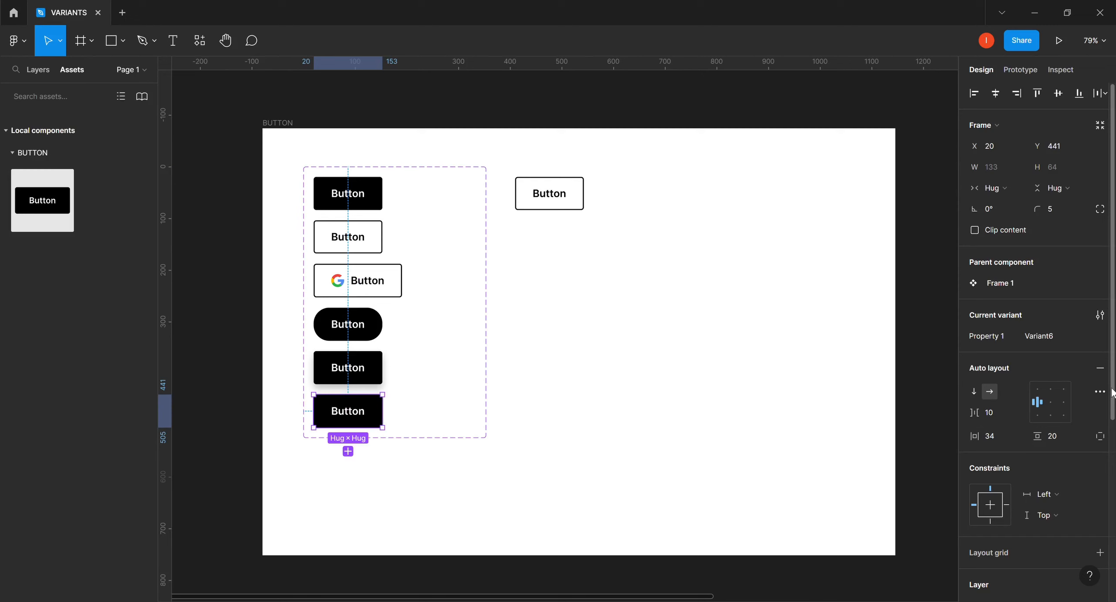
pyautogui.moveTo(1112, 393); pyautogui.dragTo(1111, 506)
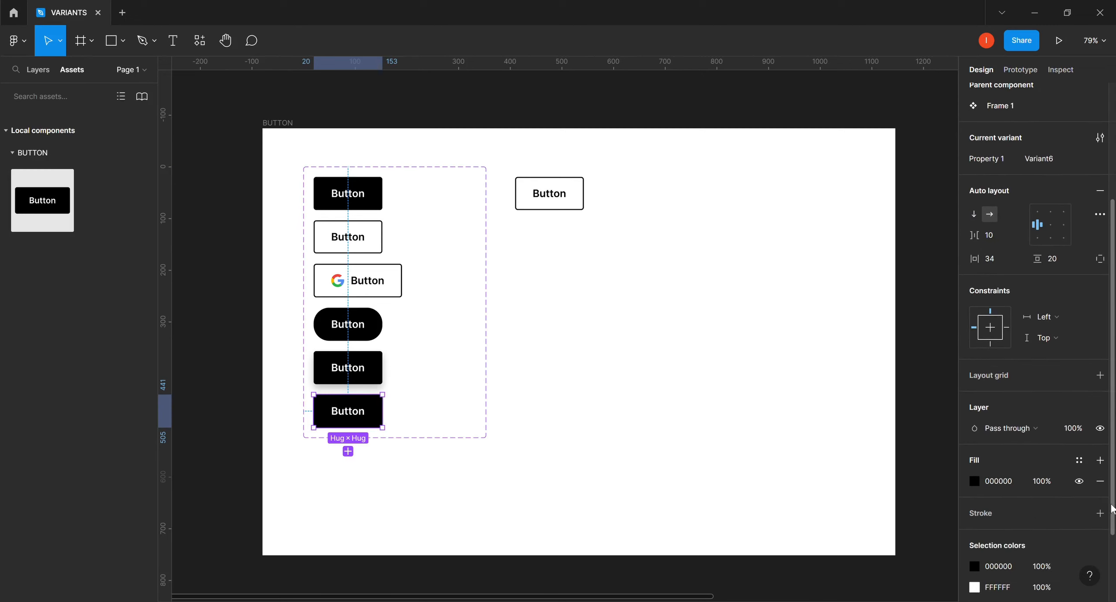
pyautogui.click(974, 479)
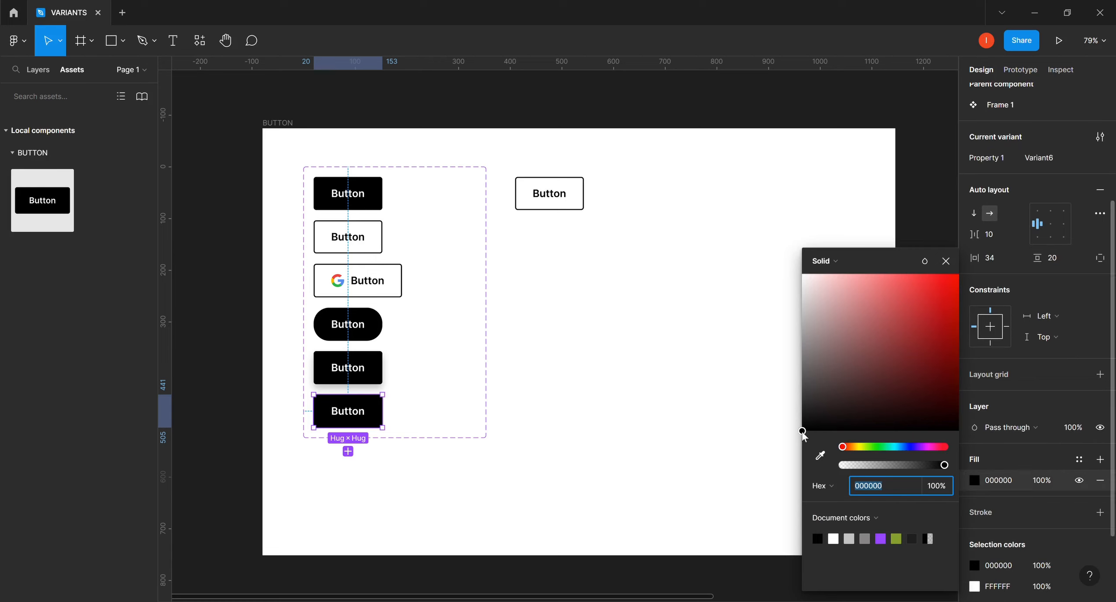
pyautogui.moveTo(804, 431); pyautogui.dragTo(801, 382)
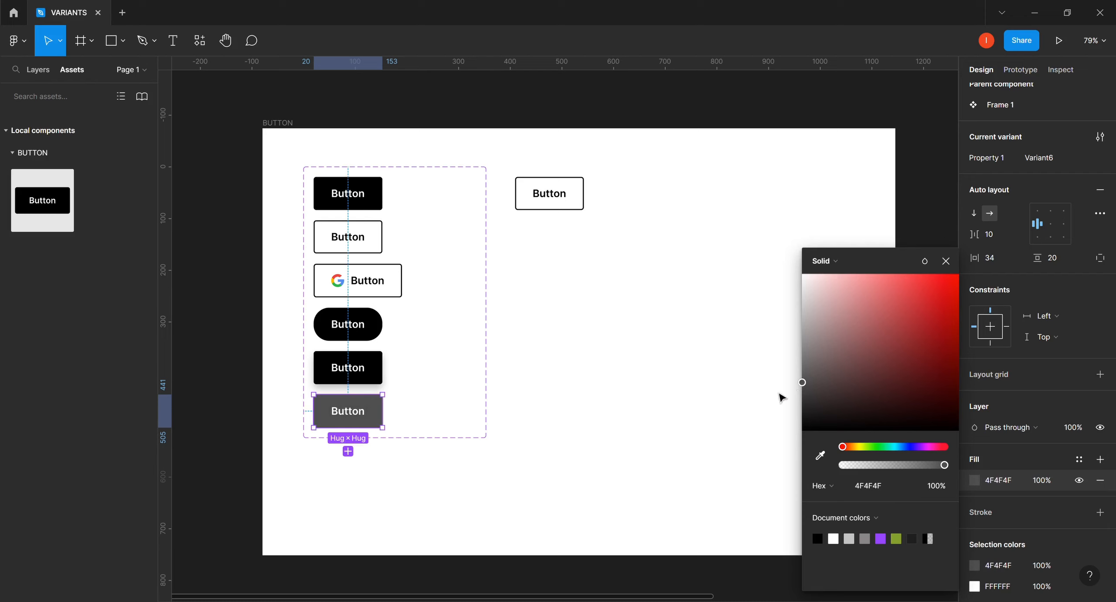
pyautogui.click(540, 406)
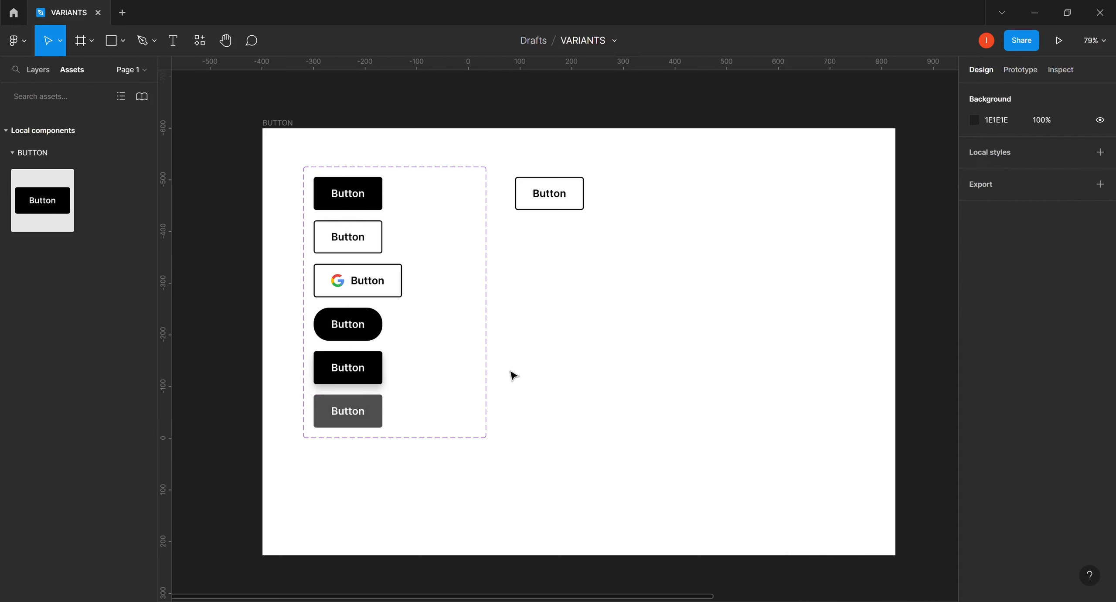
# Add a prototype interaction to the fill variant and connect it to the dark grey Variant6.
pyautogui.click(380, 204)
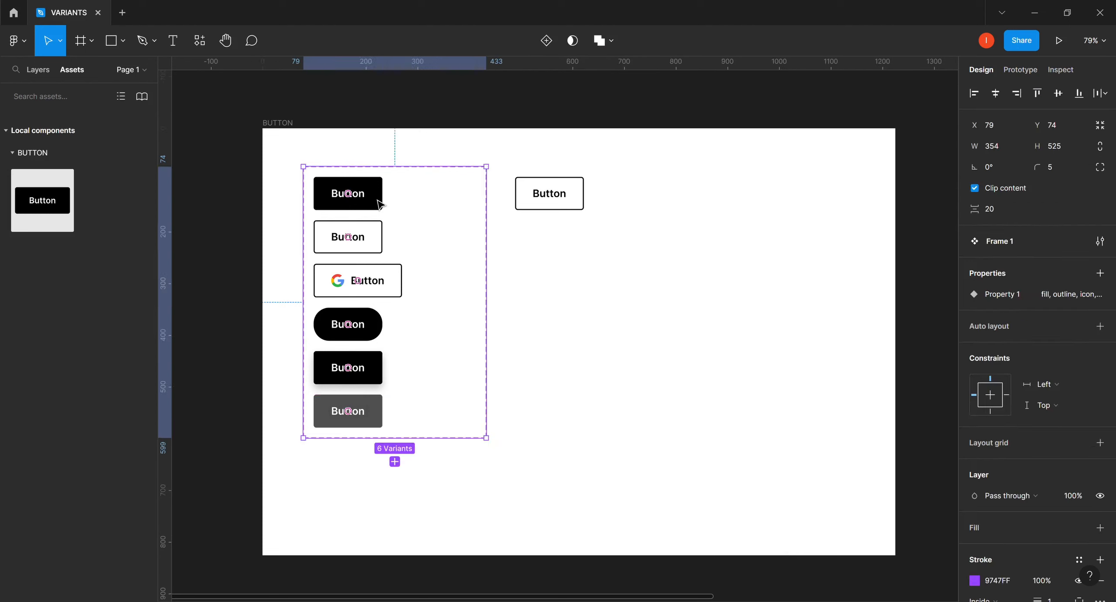
pyautogui.click(380, 204)
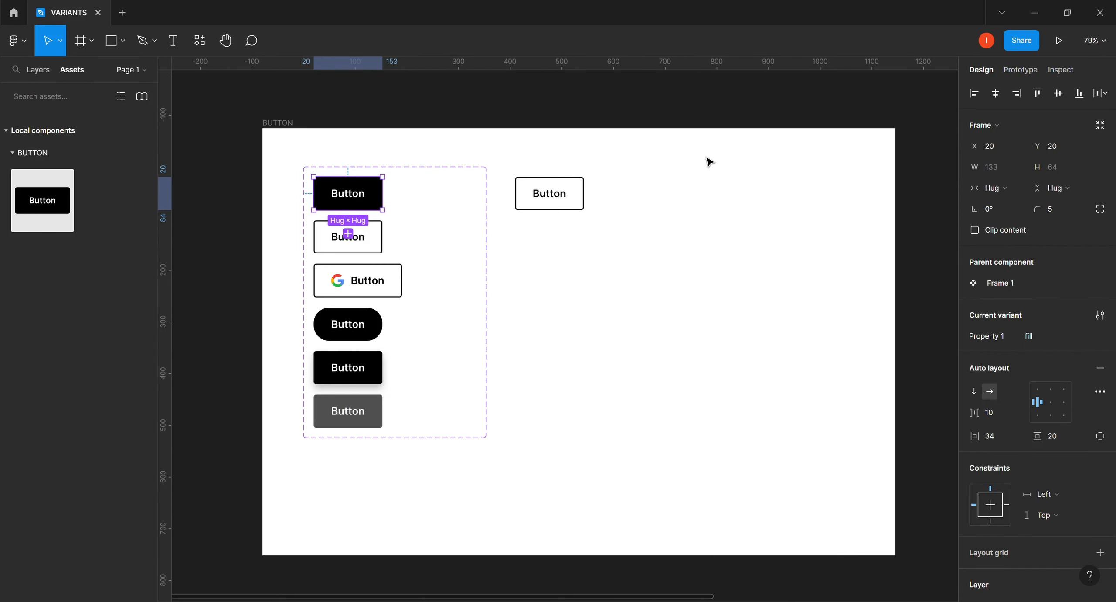
pyautogui.click(1021, 71)
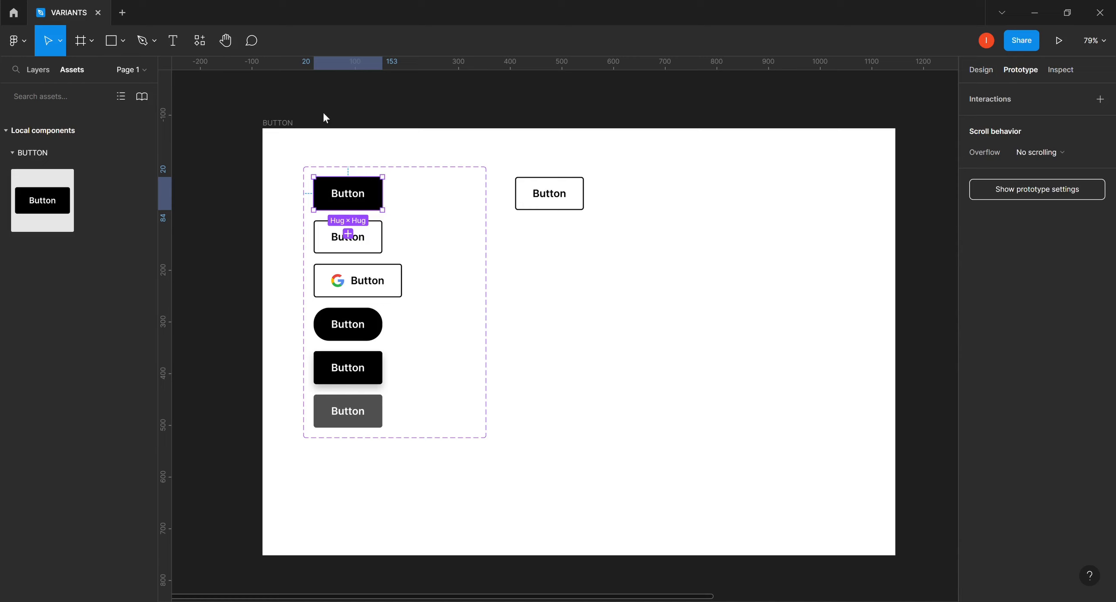
pyautogui.moveTo(378, 205)
pyautogui.click(1100, 99)
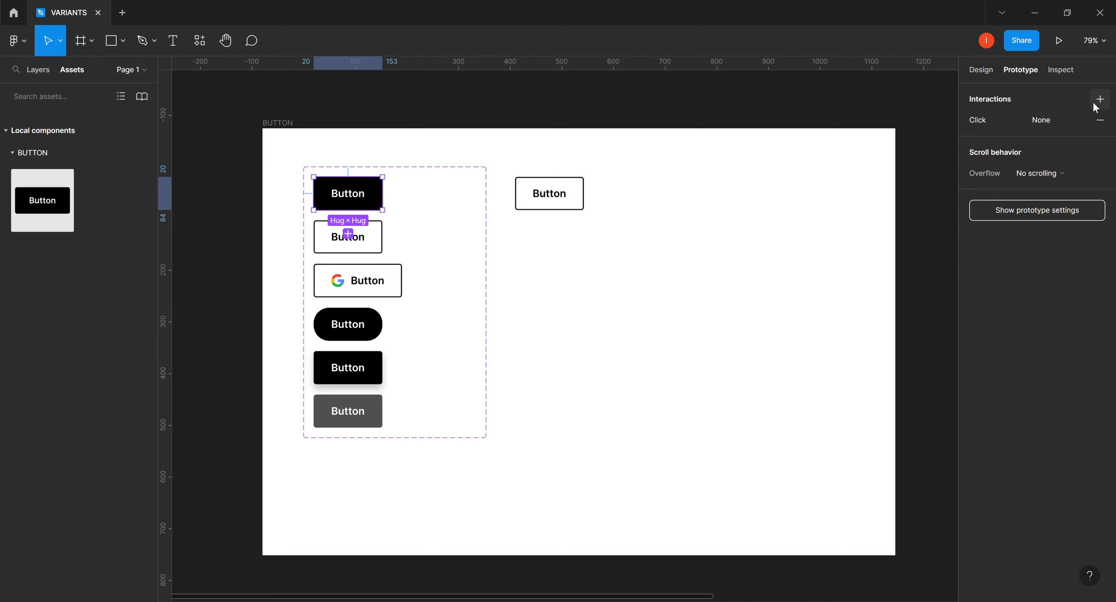
pyautogui.moveTo(347, 210)
pyautogui.moveTo(350, 213); pyautogui.dragTo(371, 421)
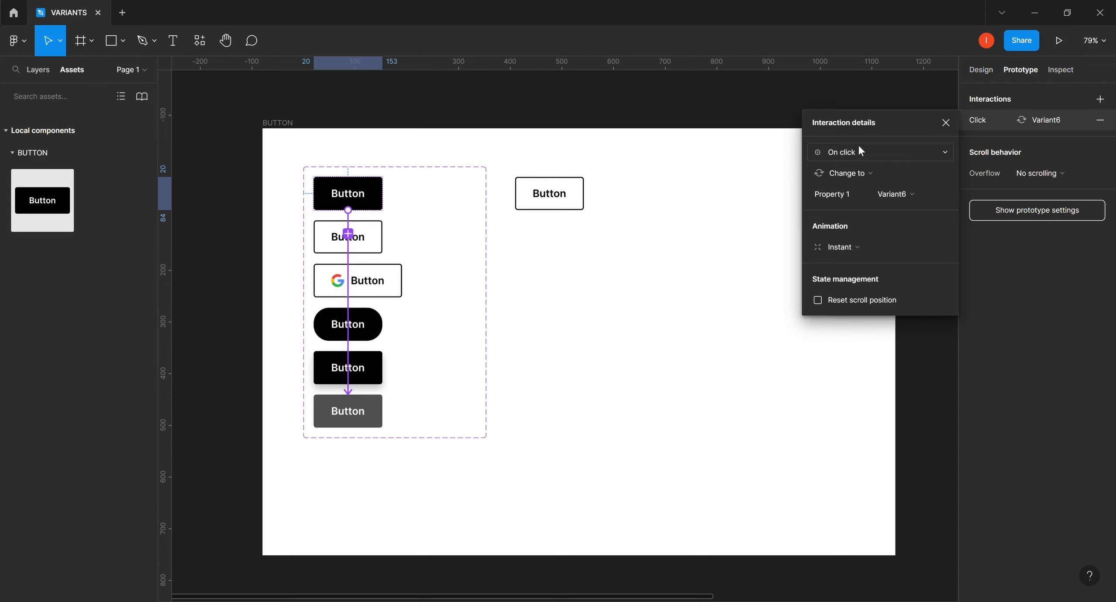
# Set the trigger of the fill variant's interaction to While hovering.
pyautogui.click(946, 153)
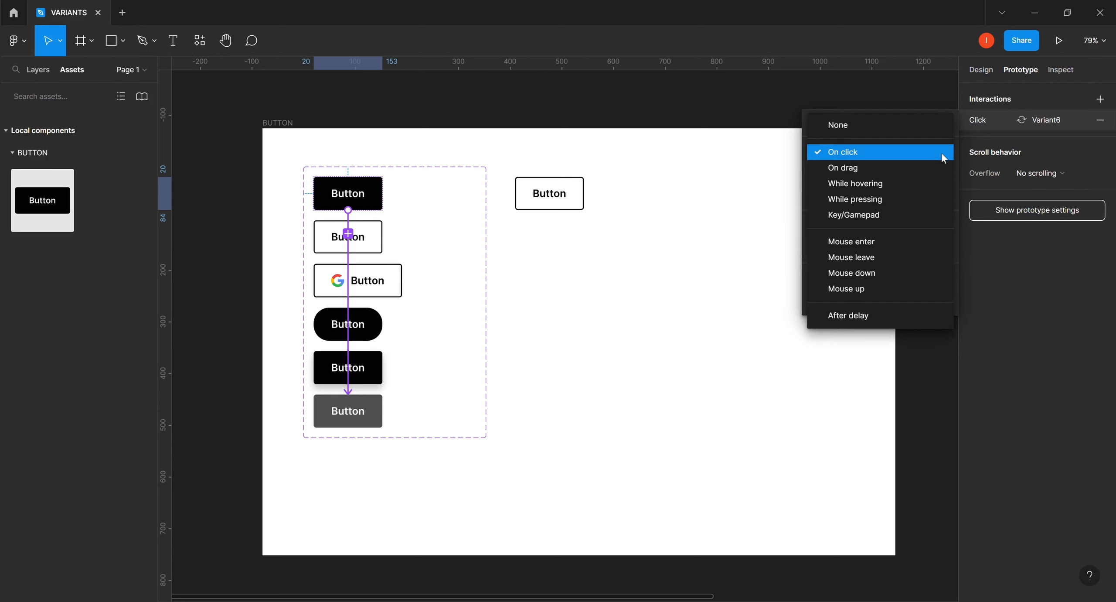
pyautogui.click(884, 184)
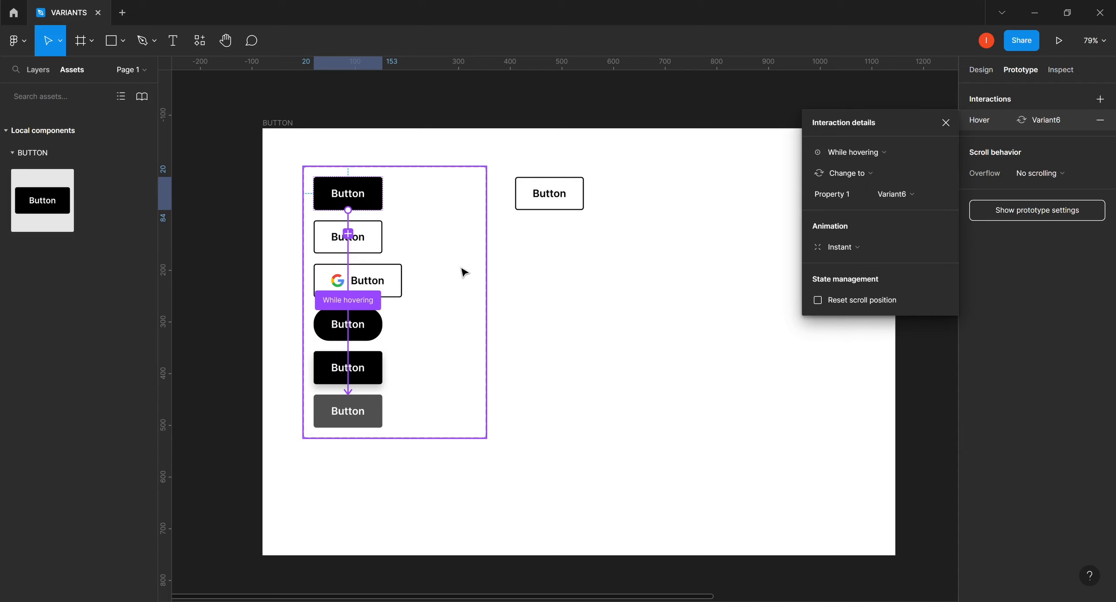
pyautogui.click(514, 269)
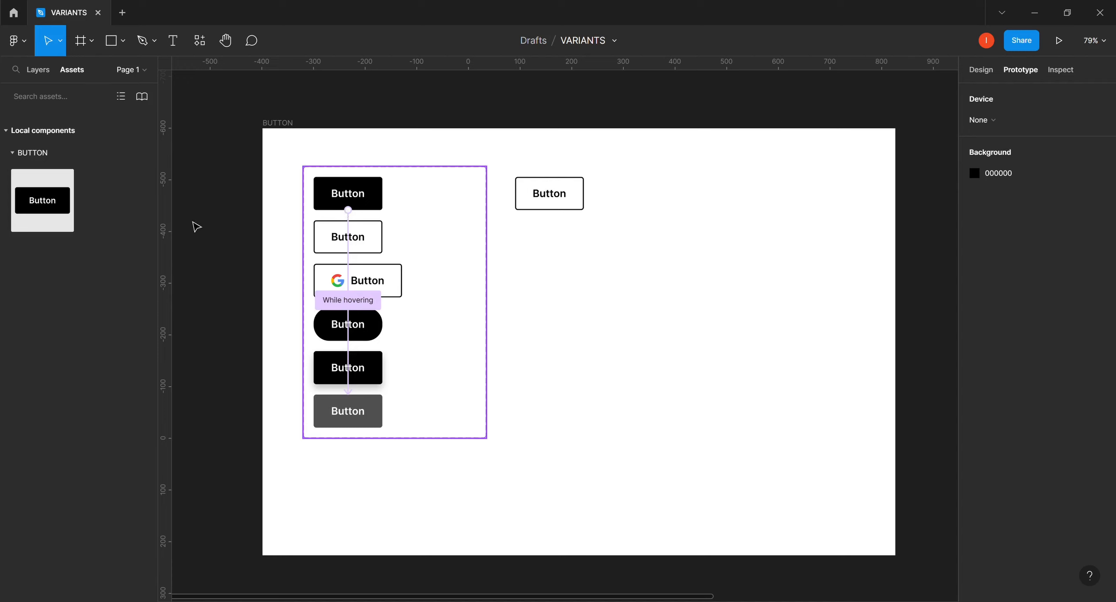
# Place another button instance in line with the outline instance, at about X 762, Y 94, and preview the prototype.
pyautogui.moveTo(31, 203); pyautogui.dragTo(493, 231)
pyautogui.moveTo(680, 259); pyautogui.dragTo(717, 244)
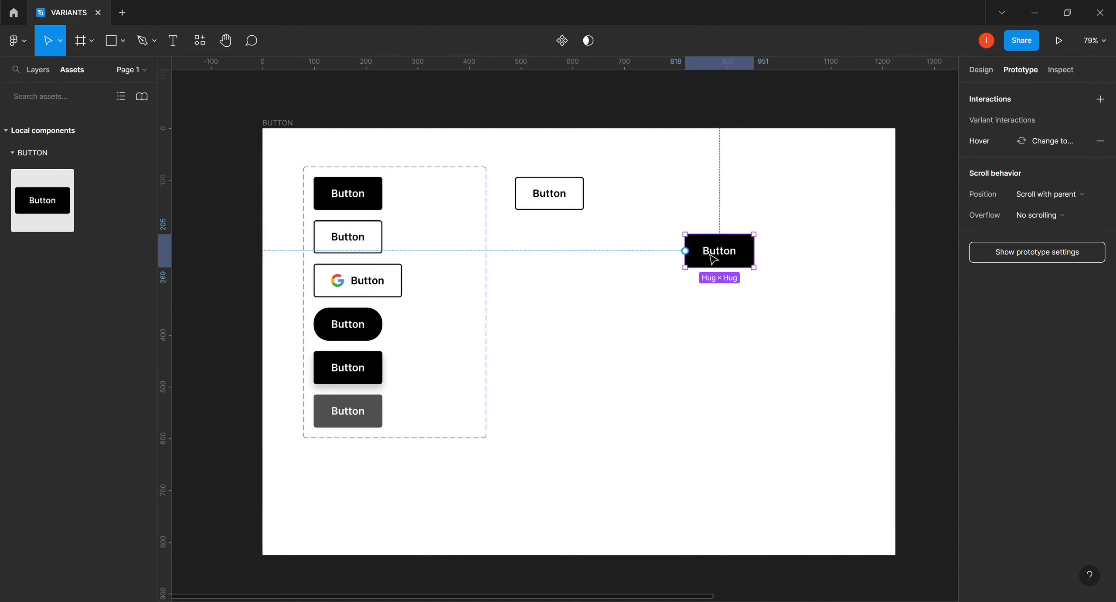
pyautogui.moveTo(694, 203)
pyautogui.mouseDown()
pyautogui.moveTo(685, 187)
pyautogui.moveTo(686, 198)
pyautogui.mouseUp()
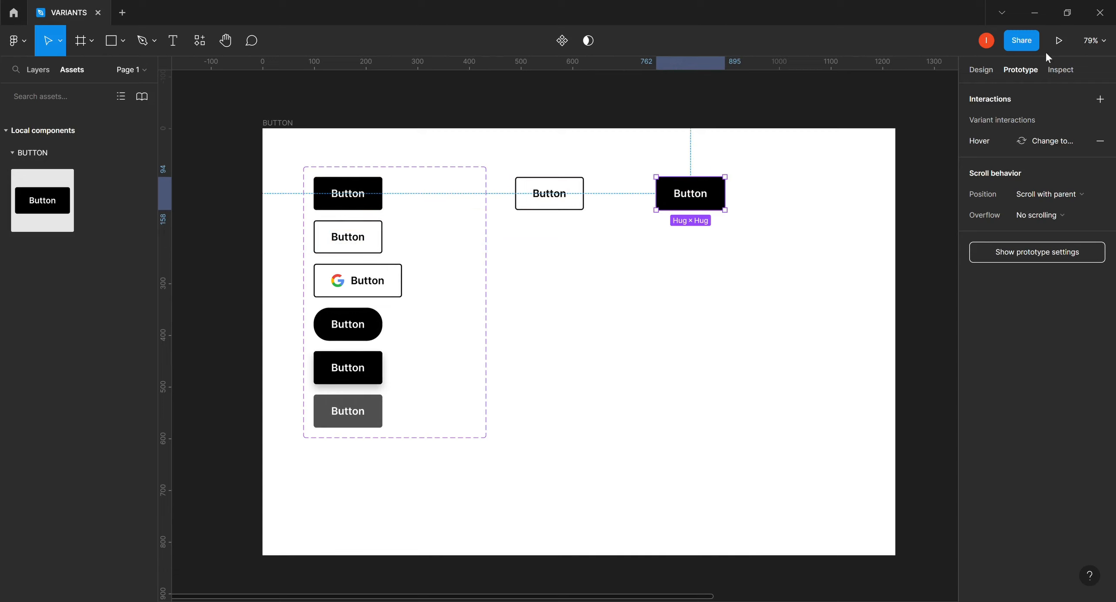
pyautogui.click(1059, 42)
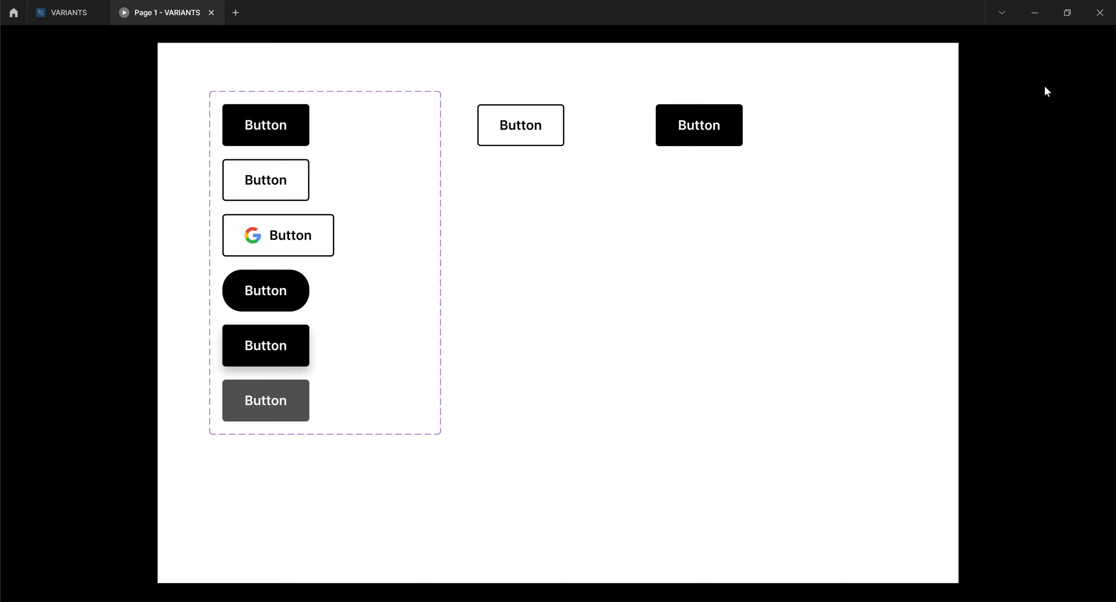
pyautogui.hotkey('ctrl', 'w')
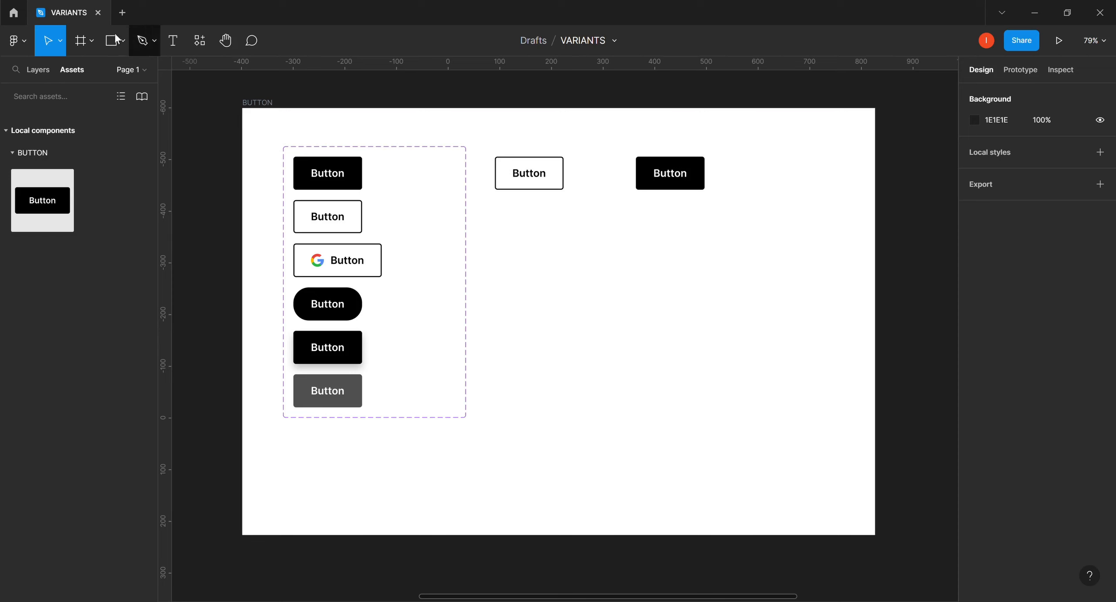
# Draw a small frame about 72 × 22 below the placed button instances and fill it with light grey C4C4C4.
pyautogui.click(82, 41)
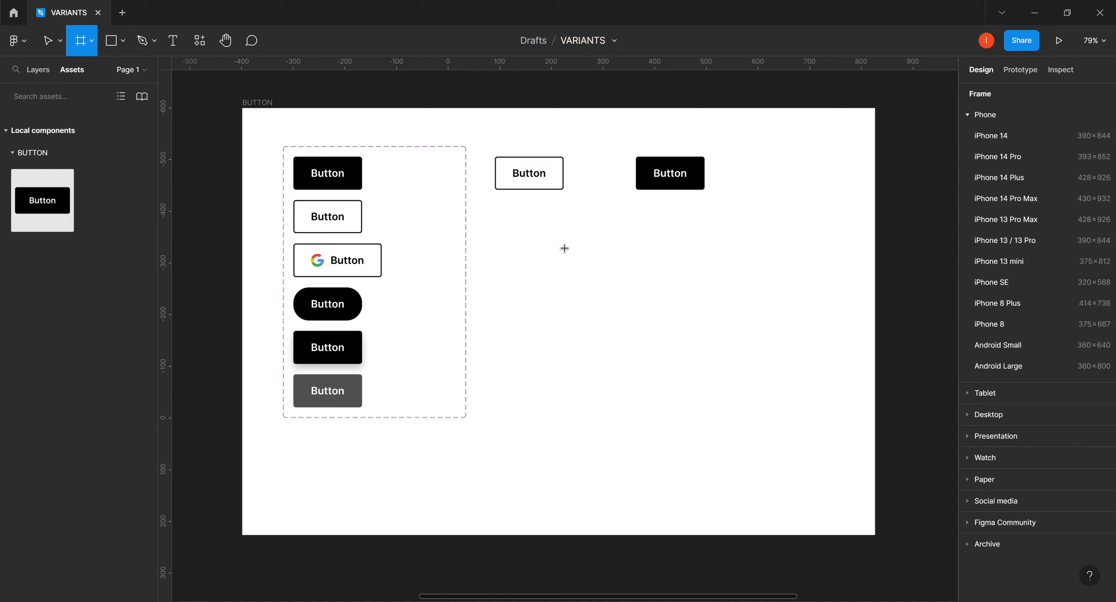
pyautogui.moveTo(559, 238); pyautogui.dragTo(606, 259)
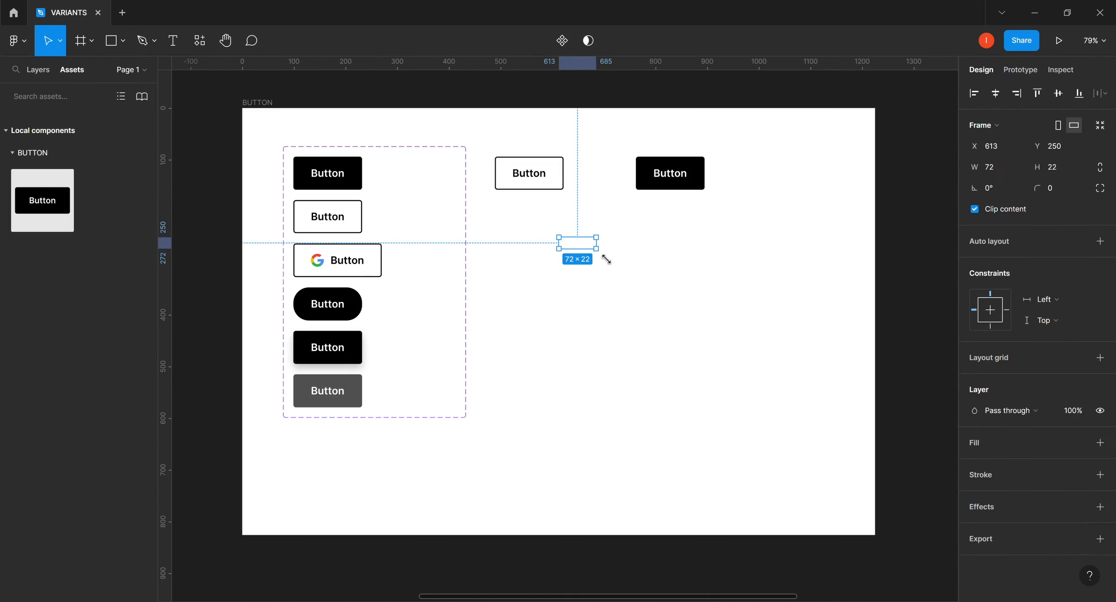
pyautogui.click(975, 443)
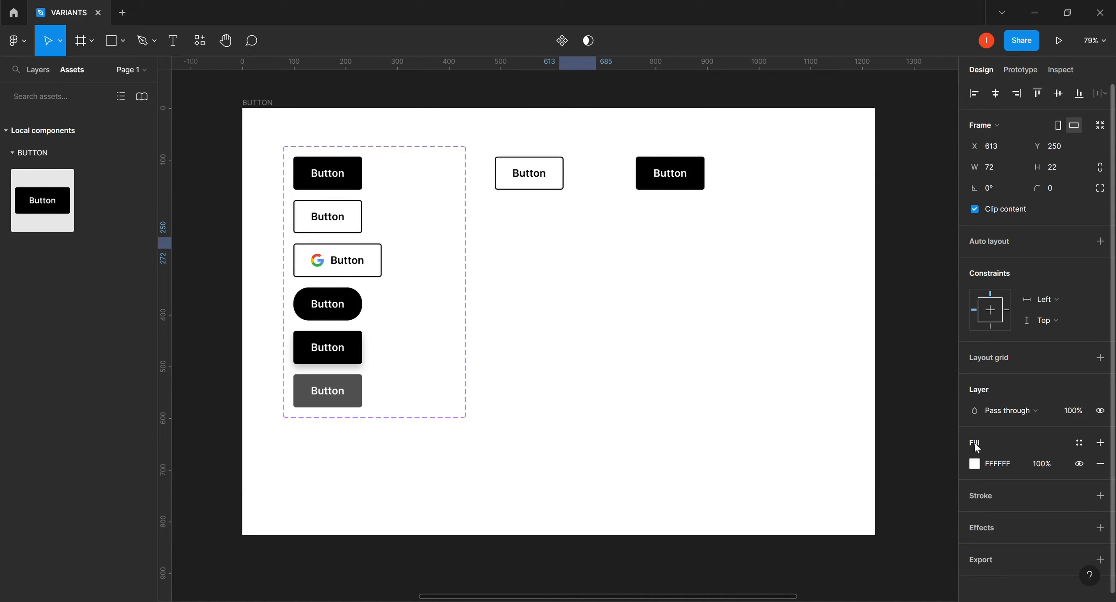
pyautogui.click(975, 464)
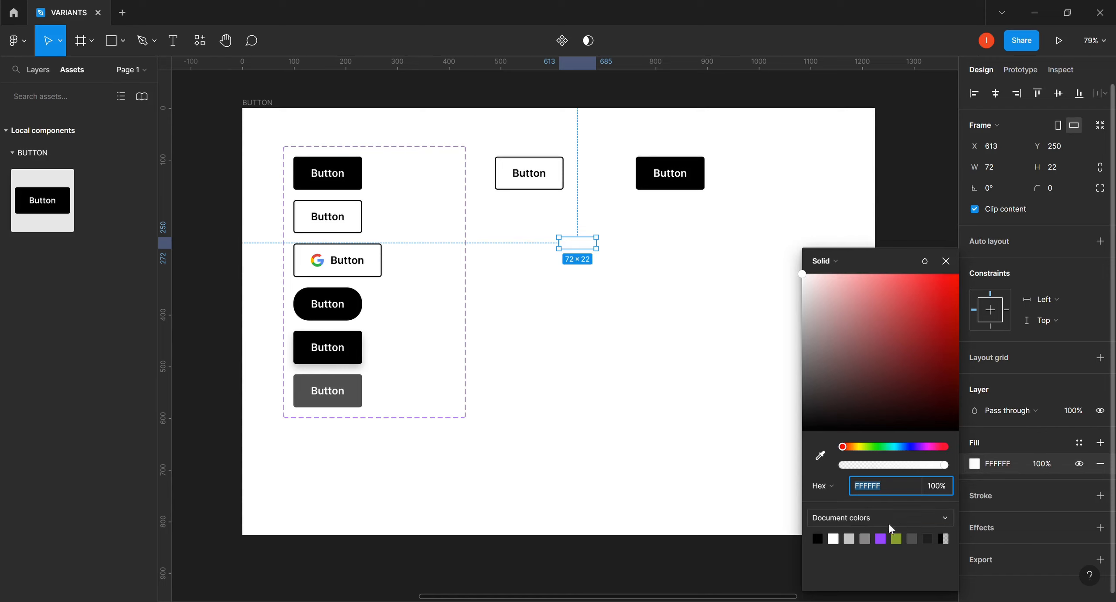
pyautogui.click(850, 539)
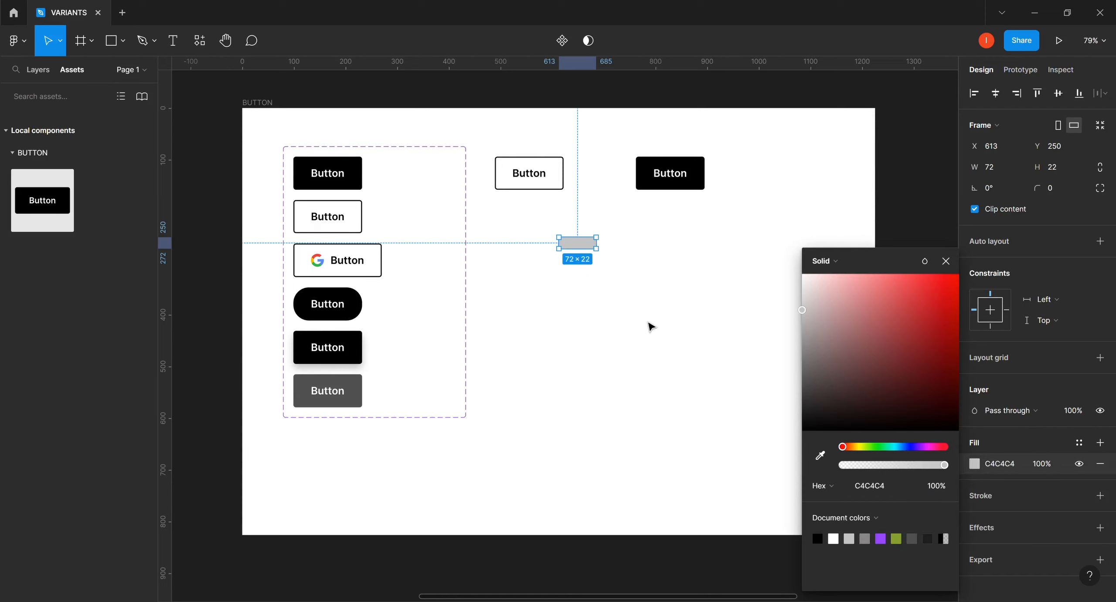
pyautogui.click(619, 273)
# Round the small grey frame's corners with a radius of 20.
pyautogui.click(594, 246)
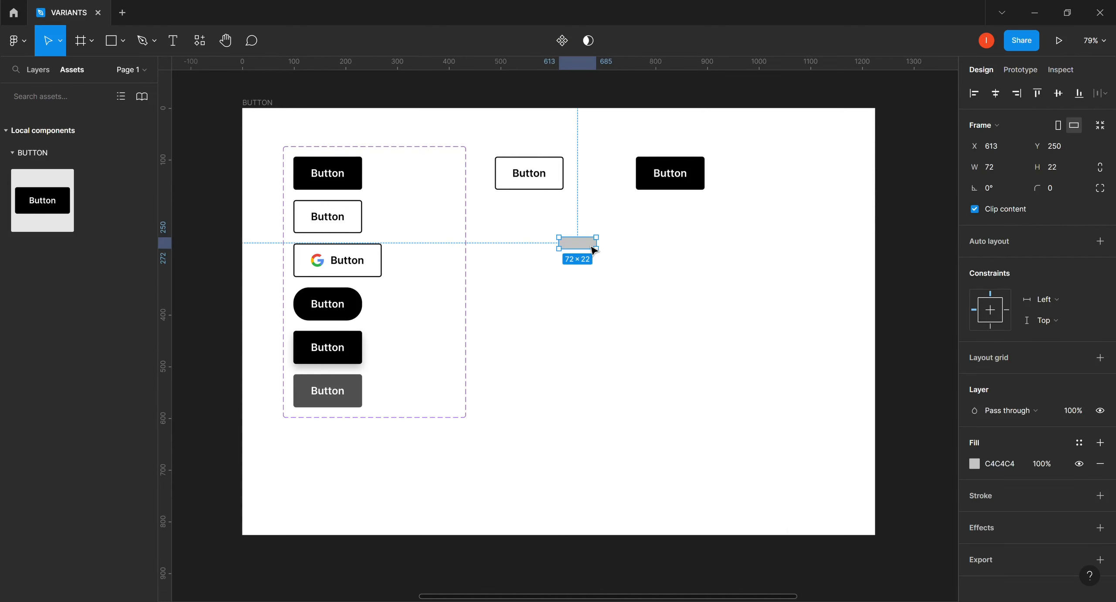
pyautogui.click(1052, 194)
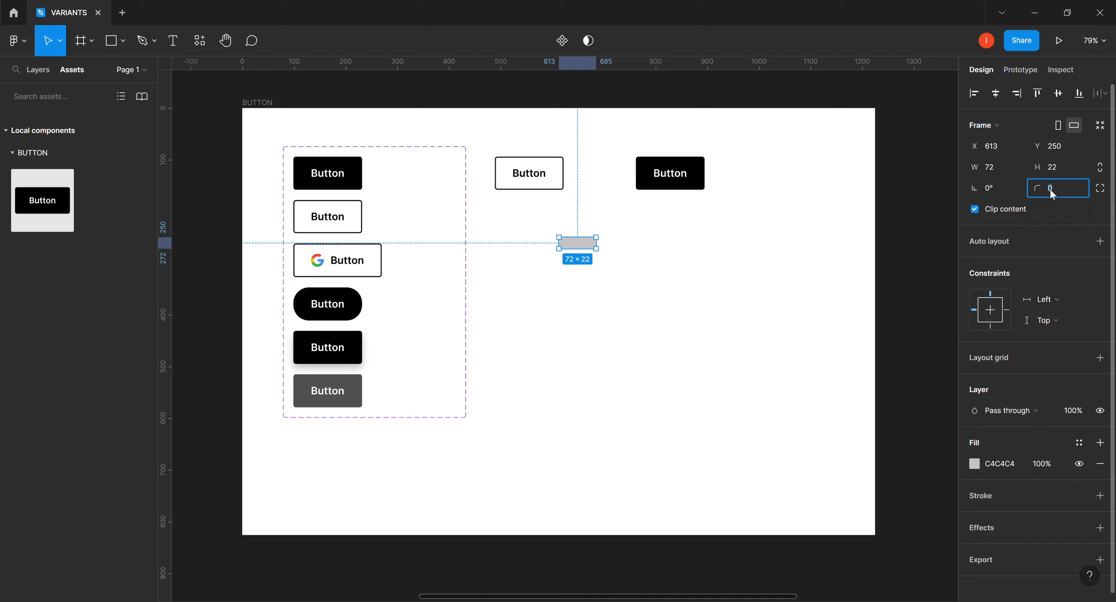
pyautogui.write('20')
pyautogui.press('Return')
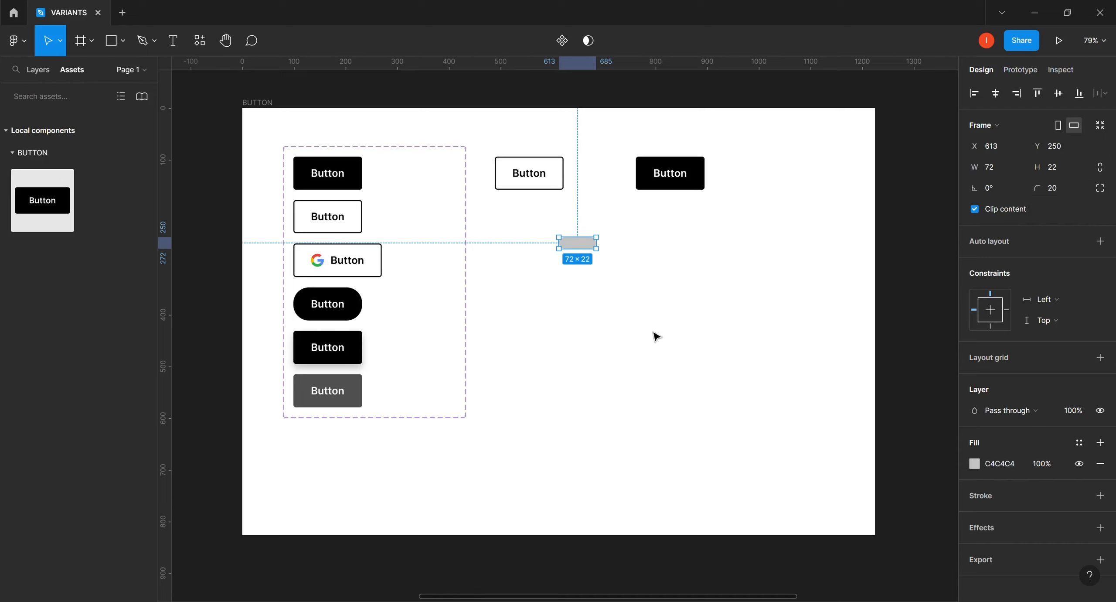
pyautogui.click(649, 337)
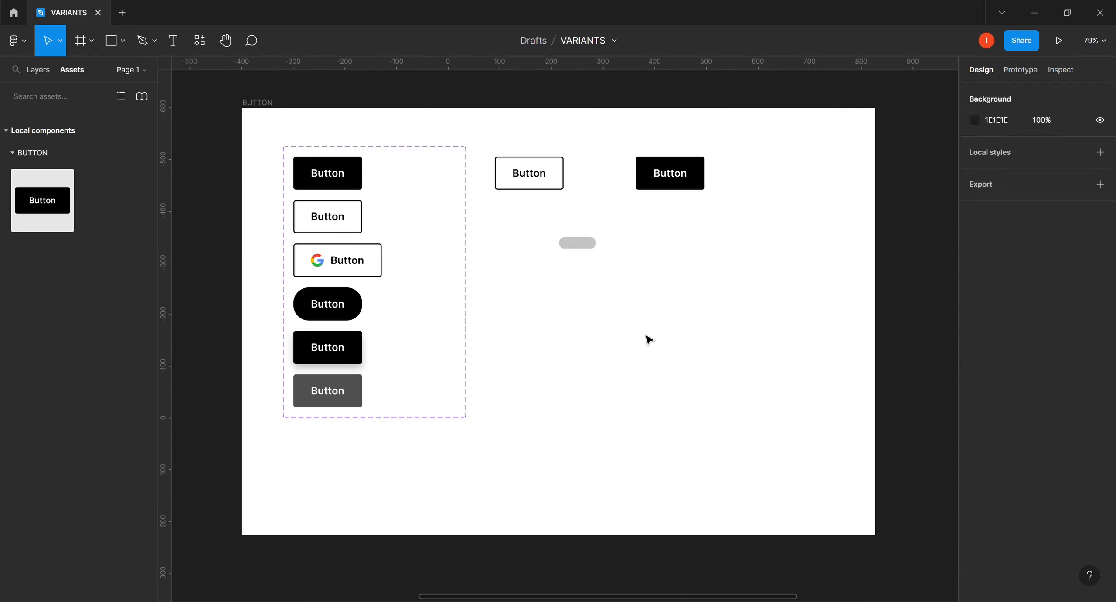
# Duplicate the rounded grey frame in place and narrow the copy to about 20 × 22 at its left end.
pyautogui.click(585, 251)
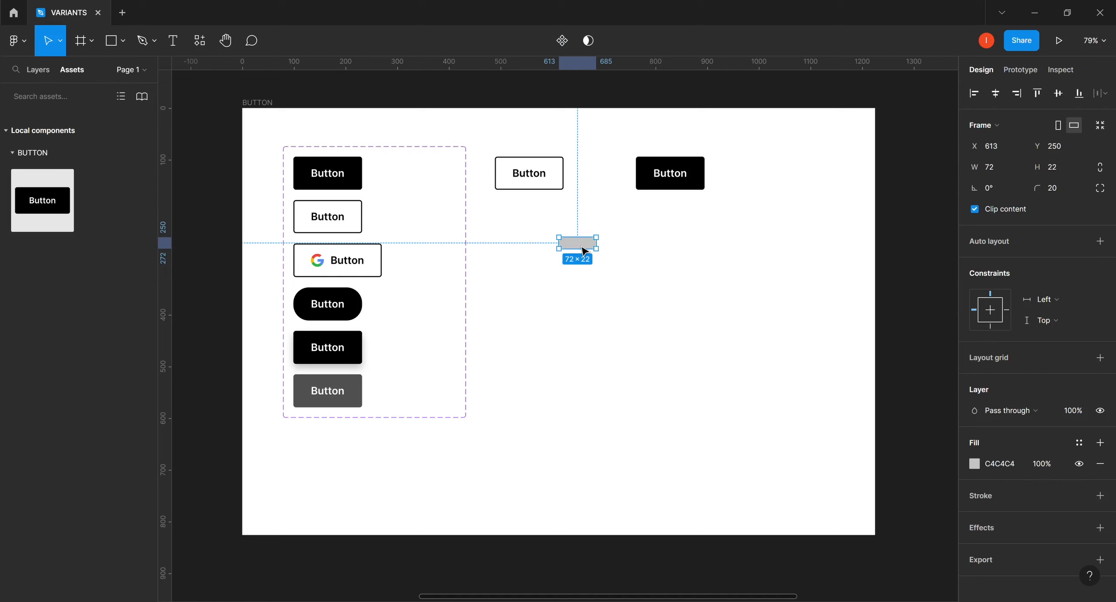
pyautogui.hotkey('ctrl', 'd')
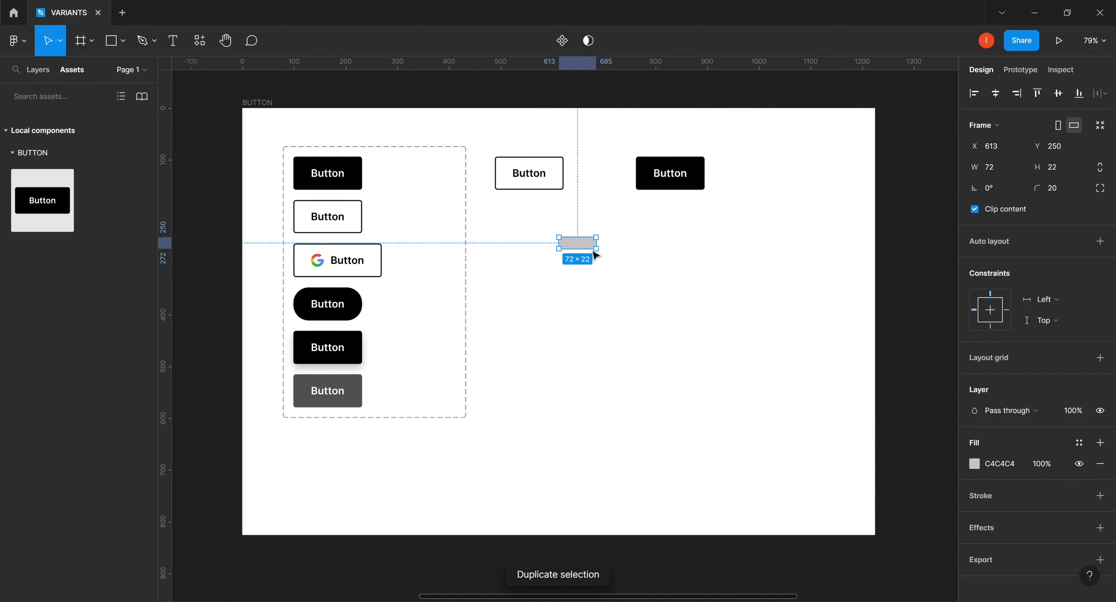
pyautogui.moveTo(610, 251); pyautogui.dragTo(580, 252)
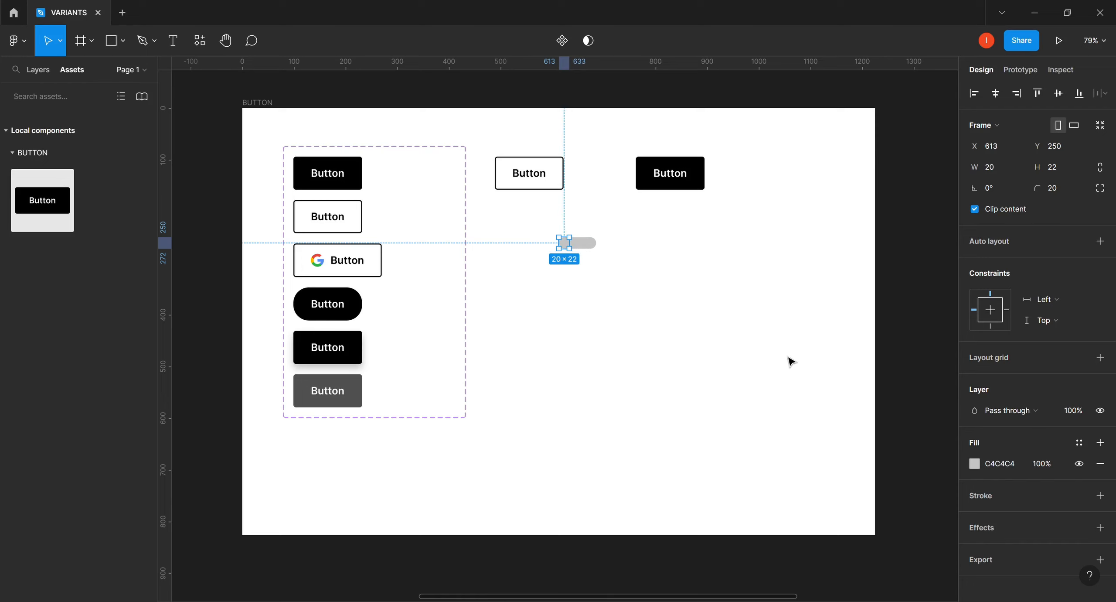
# Add a 1 px inside stroke in grey 9E9E9E to the small 20 × 22 knob frame.
pyautogui.click(989, 496)
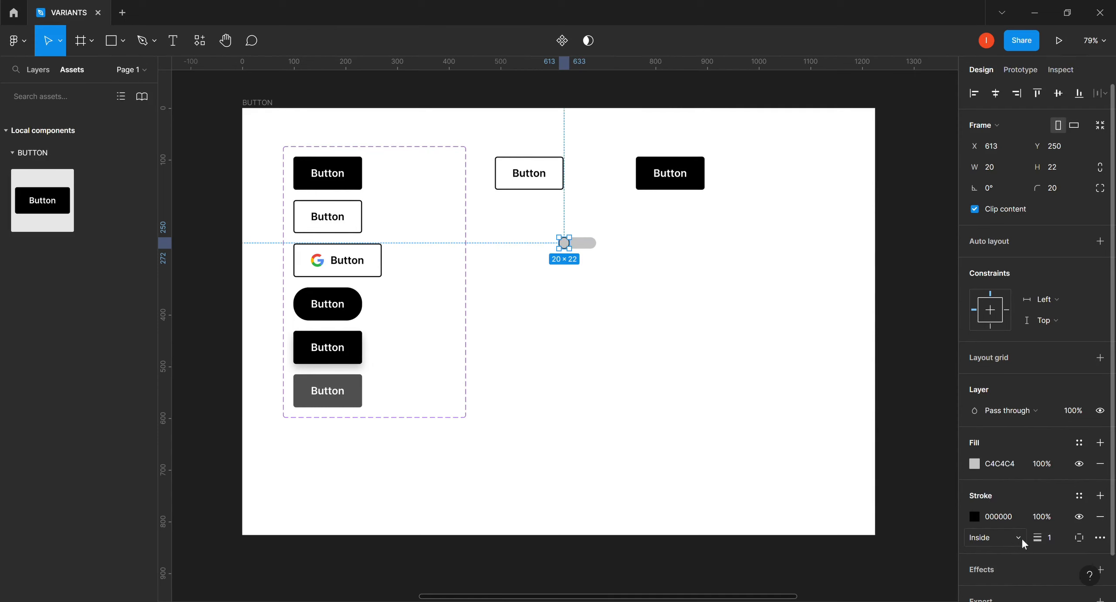
pyautogui.click(973, 515)
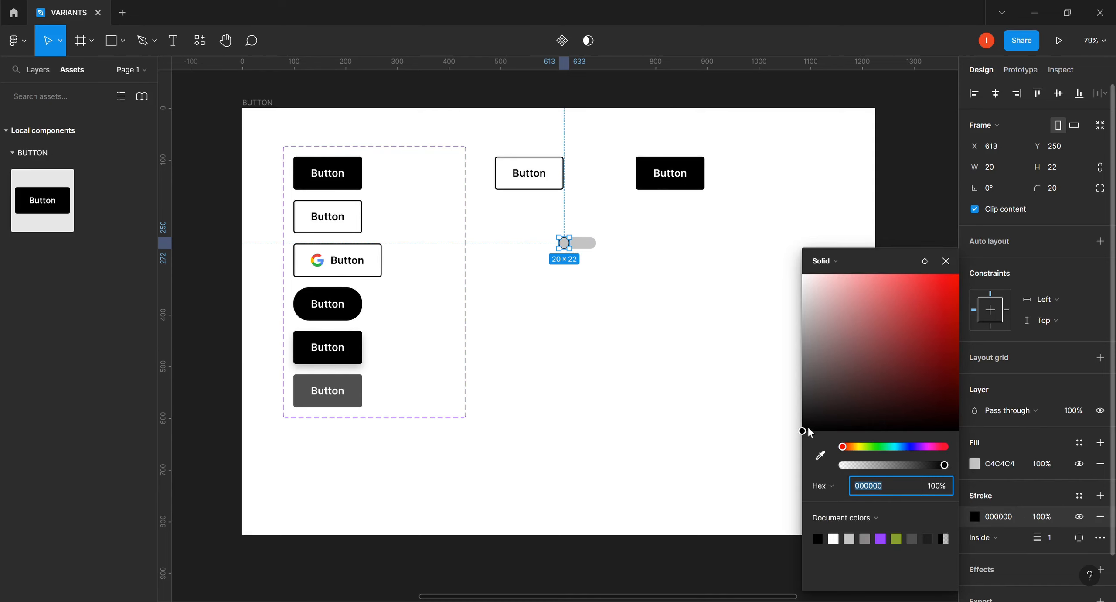
pyautogui.moveTo(803, 433)
pyautogui.mouseDown()
pyautogui.moveTo(804, 336)
pyautogui.moveTo(805, 345)
pyautogui.mouseUp()
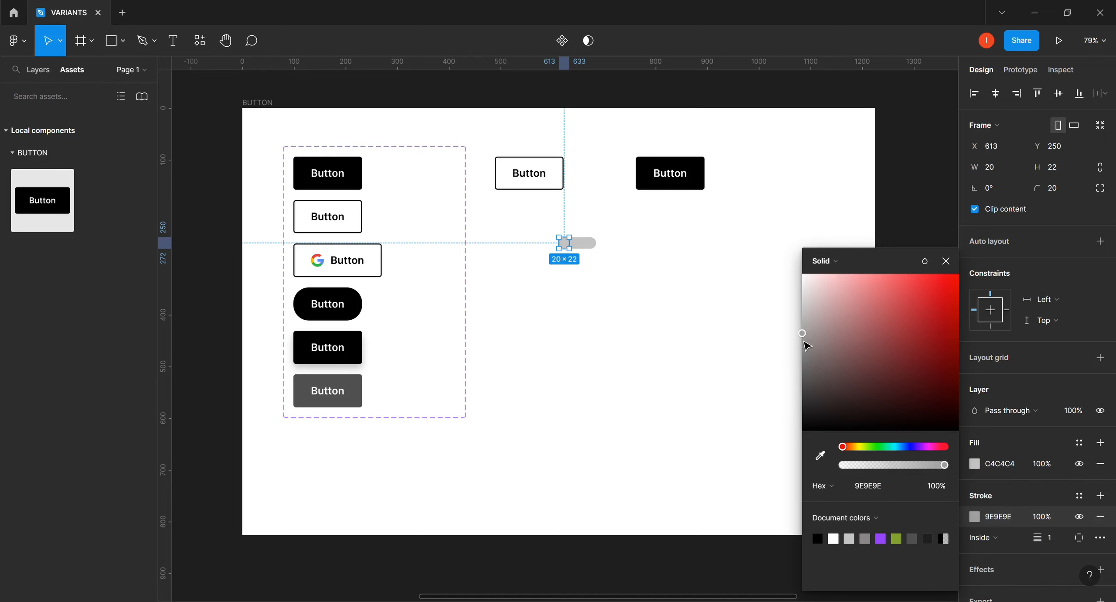
pyautogui.click(946, 261)
pyautogui.click(681, 295)
# Group the grey pill frame with its knob and rename the group Radio Button/Unchecked.
pyautogui.moveTo(540, 226); pyautogui.dragTo(600, 257)
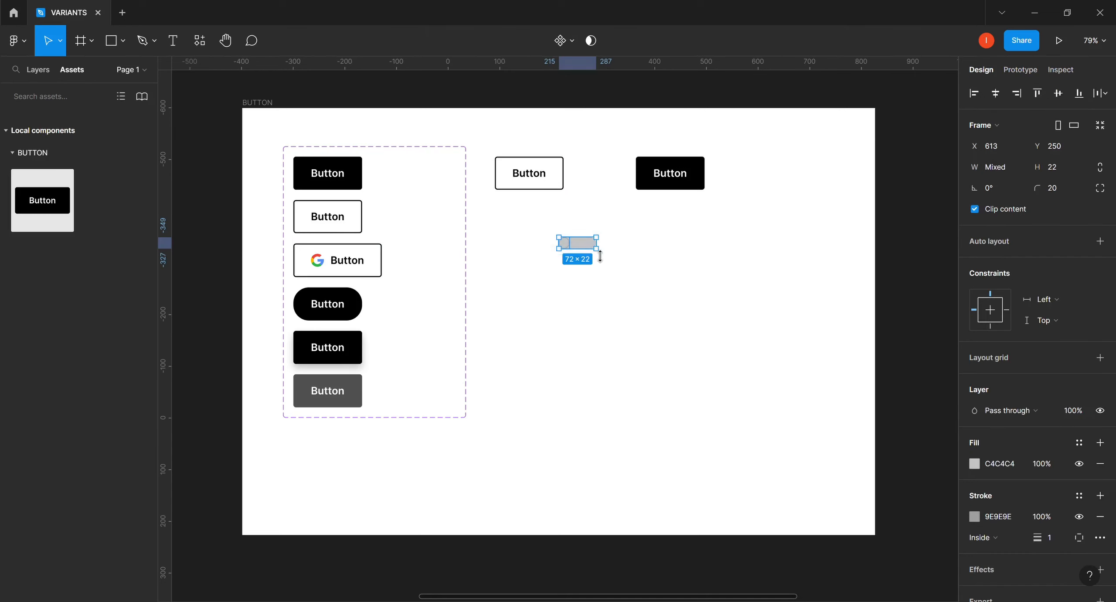
pyautogui.rightClick(585, 245)
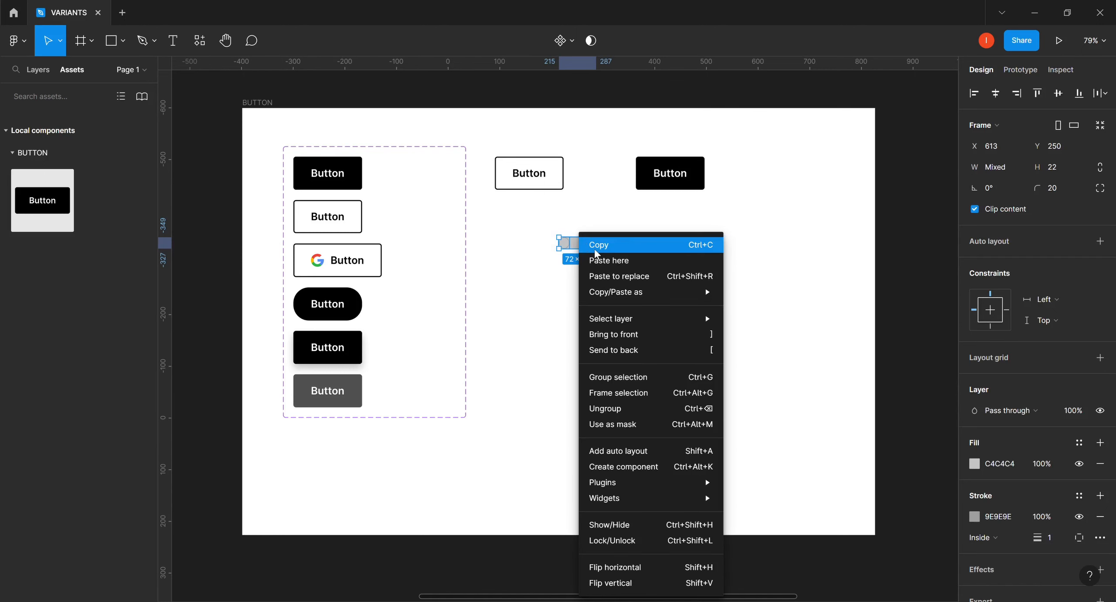
pyautogui.click(604, 379)
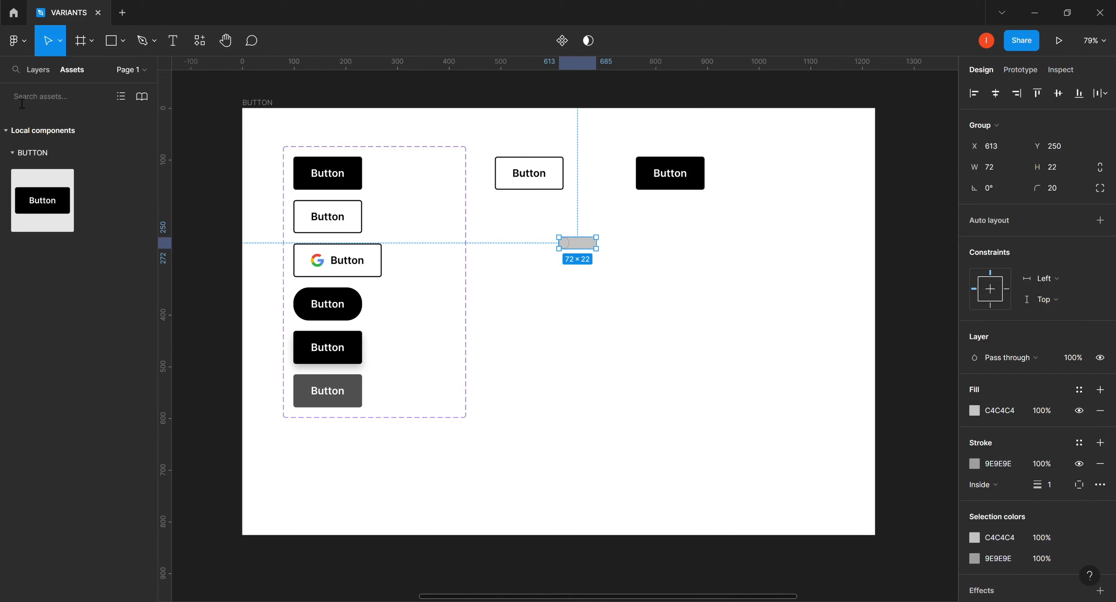
pyautogui.click(38, 71)
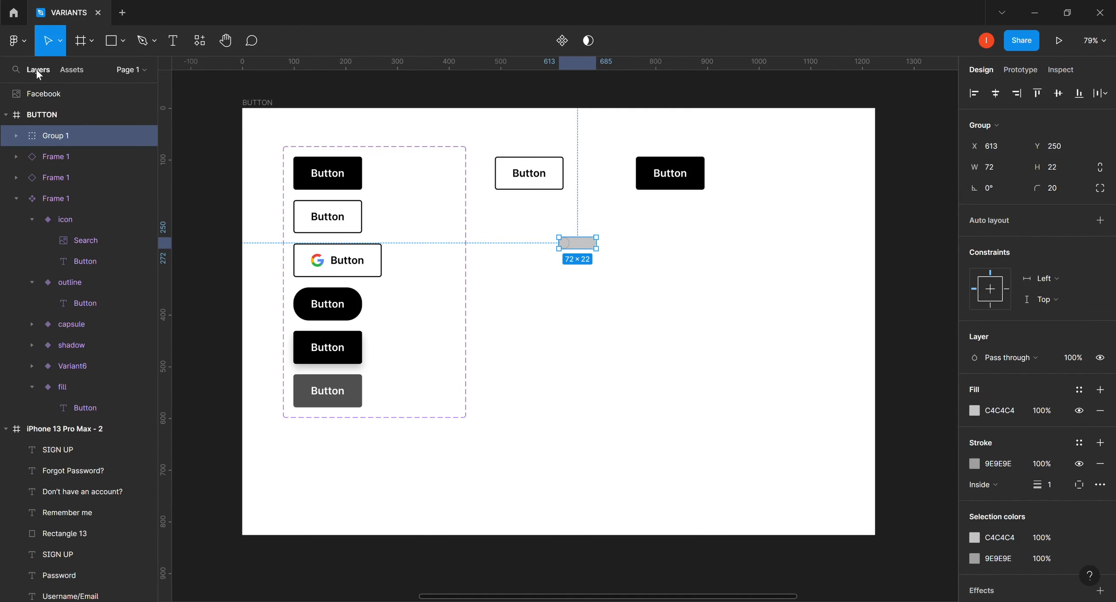
pyautogui.doubleClick(54, 136)
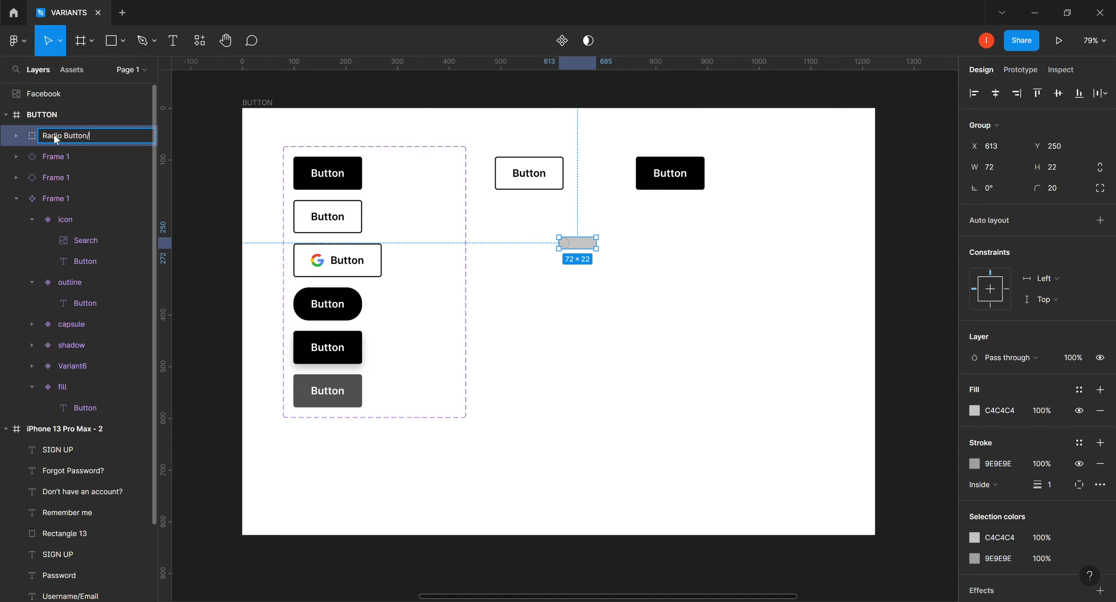
pyautogui.write('Unchecked')
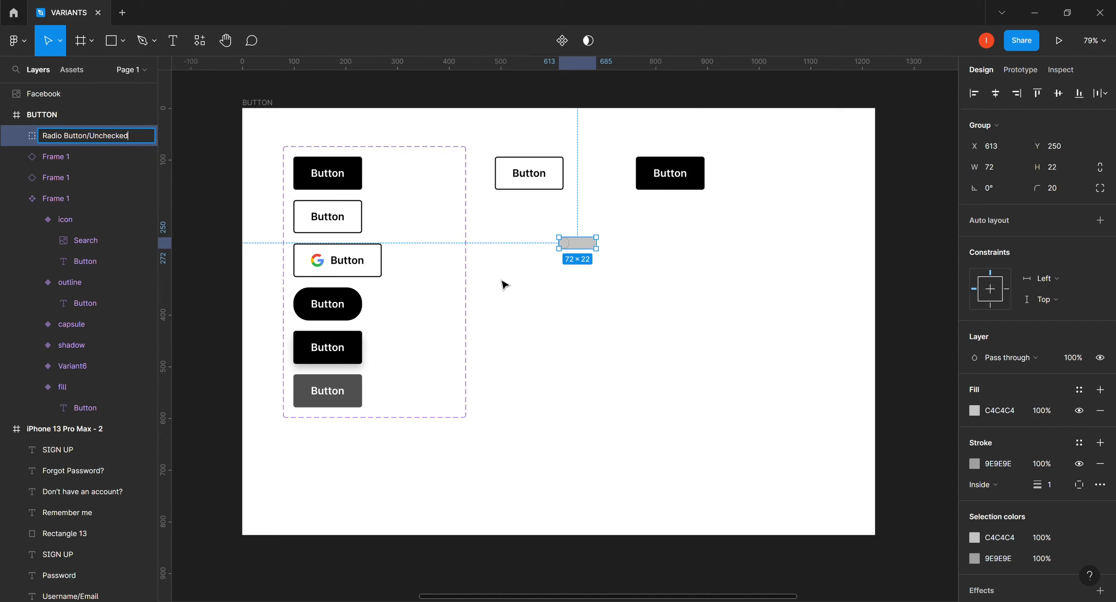
pyautogui.press('Return')
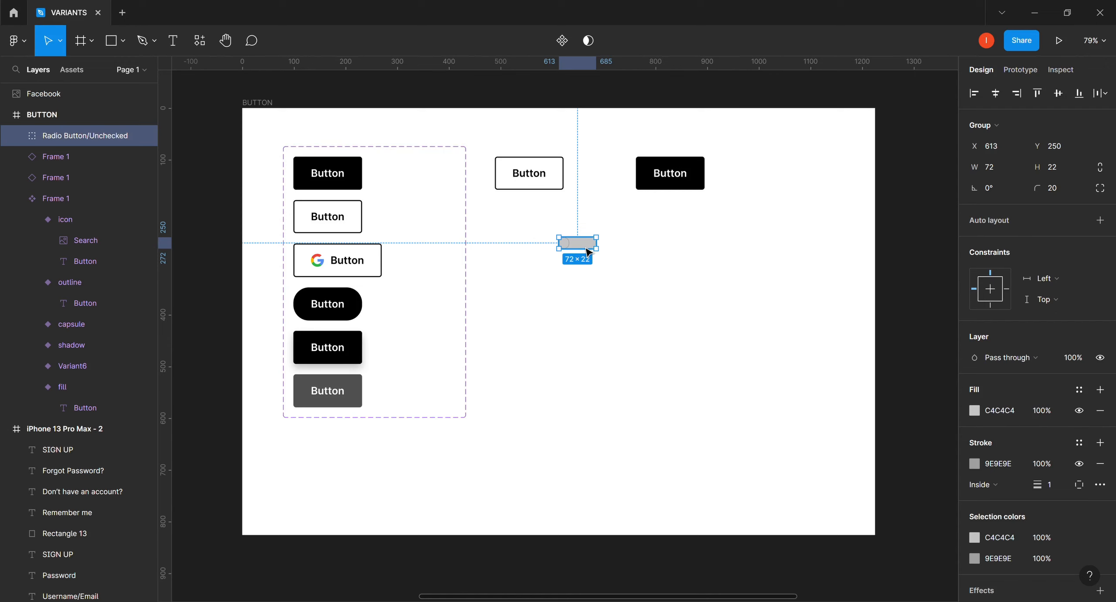
# Duplicate the Radio Button/Unchecked group below the original at Y 296 and move the copy's knob to the pill's right end at X 664.
pyautogui.hotkey('ctrl', 'd')
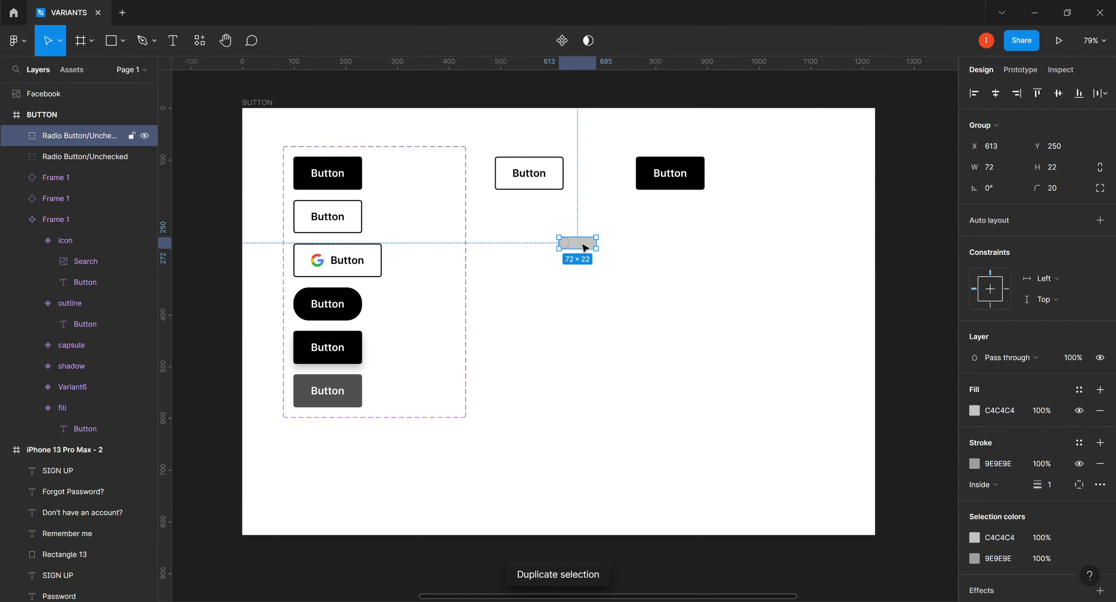
pyautogui.moveTo(585, 273); pyautogui.dragTo(585, 273)
pyautogui.doubleClick(567, 268)
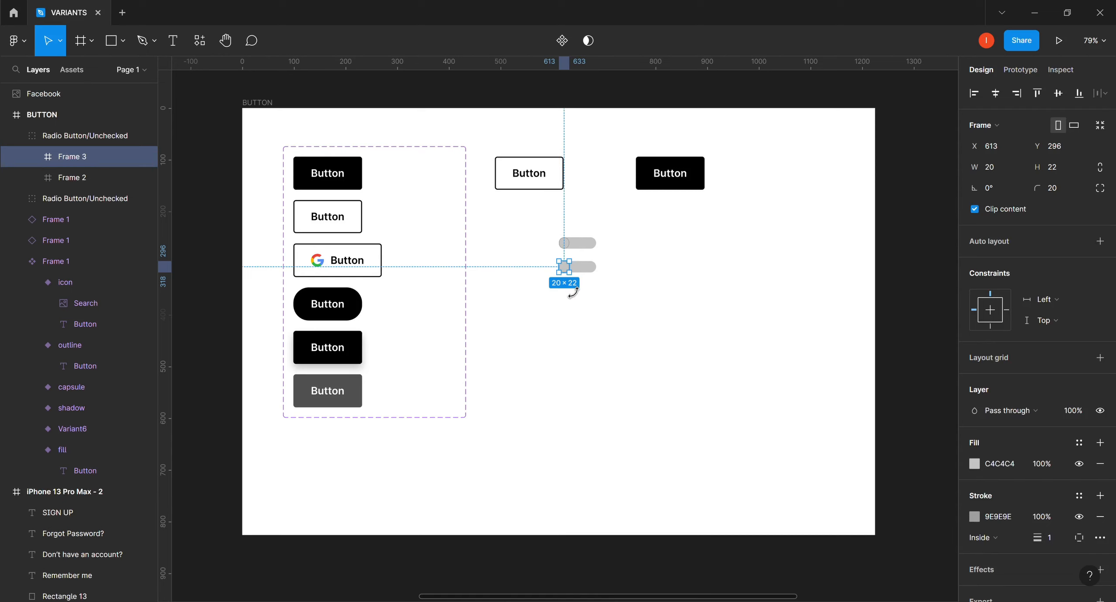
pyautogui.hotkey('shift', 'Right')
pyautogui.hotkey('shift', 'Right')
pyautogui.hotkey('shift', 'Right')
pyautogui.hotkey('shift', 'Right')
pyautogui.press('Right')
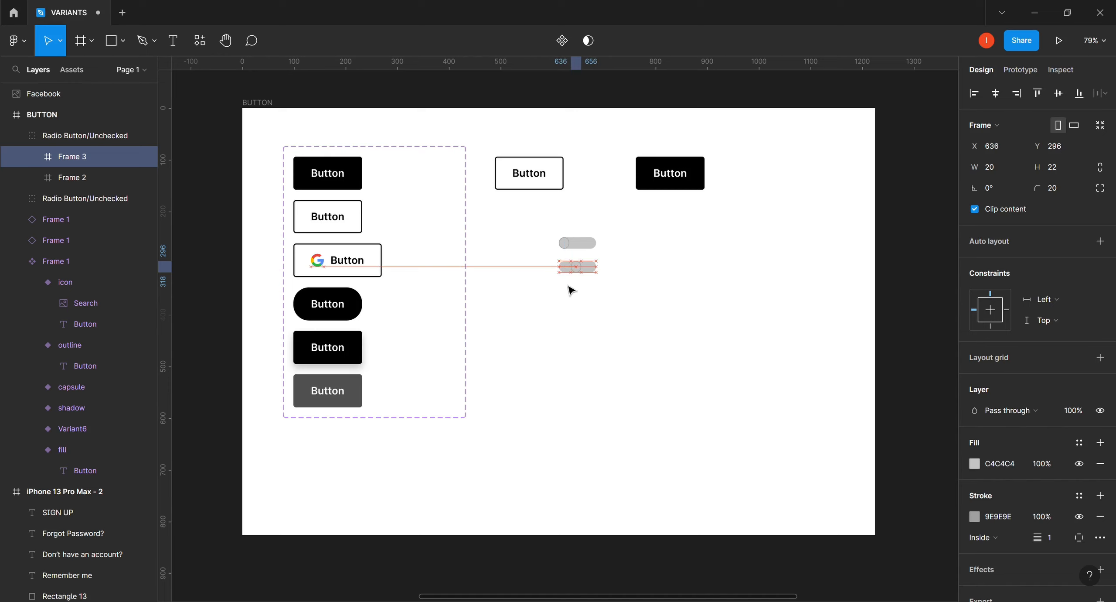
pyautogui.press('Right')
pyautogui.press('Right')
pyautogui.press('Right')
pyautogui.press('Right')
pyautogui.press('Right')
pyautogui.press('Right')
pyautogui.press('Right')
pyautogui.press('Right')
pyautogui.press('Right')
pyautogui.press('Right')
pyautogui.press('Right')
pyautogui.press('Right')
pyautogui.press('Right')
pyautogui.press('Right')
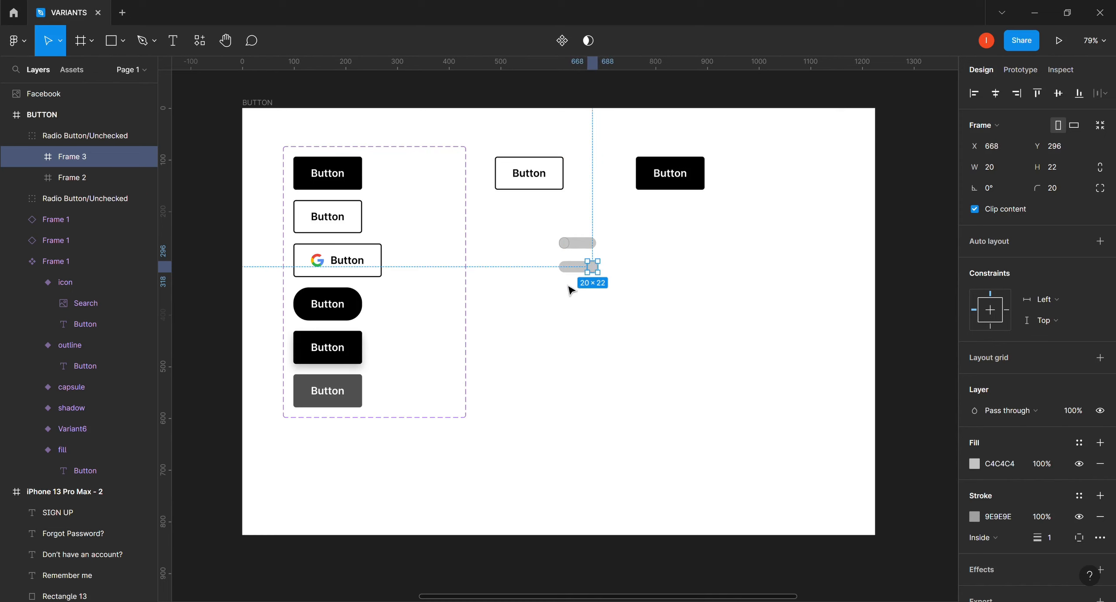
pyautogui.press('Left')
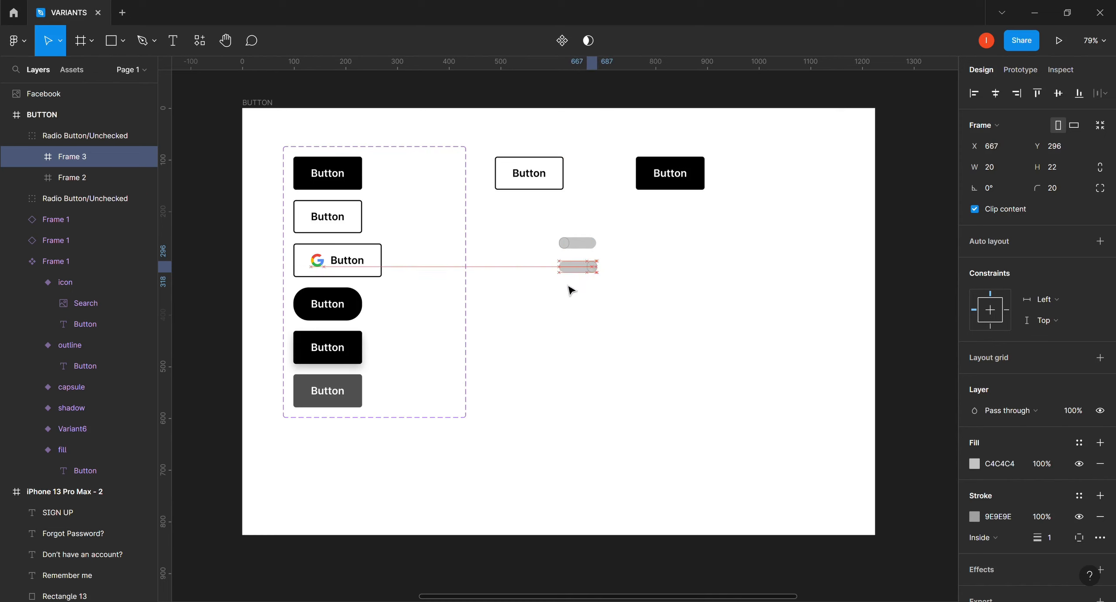
pyautogui.press('Left')
pyautogui.press('Left')
pyautogui.press('Left')
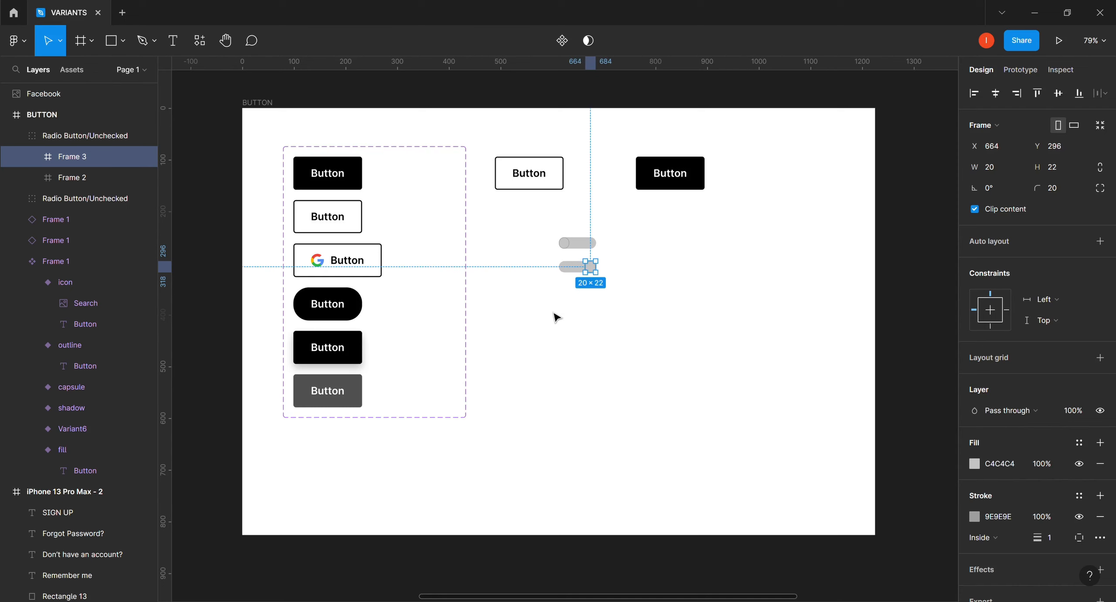
pyautogui.click(561, 305)
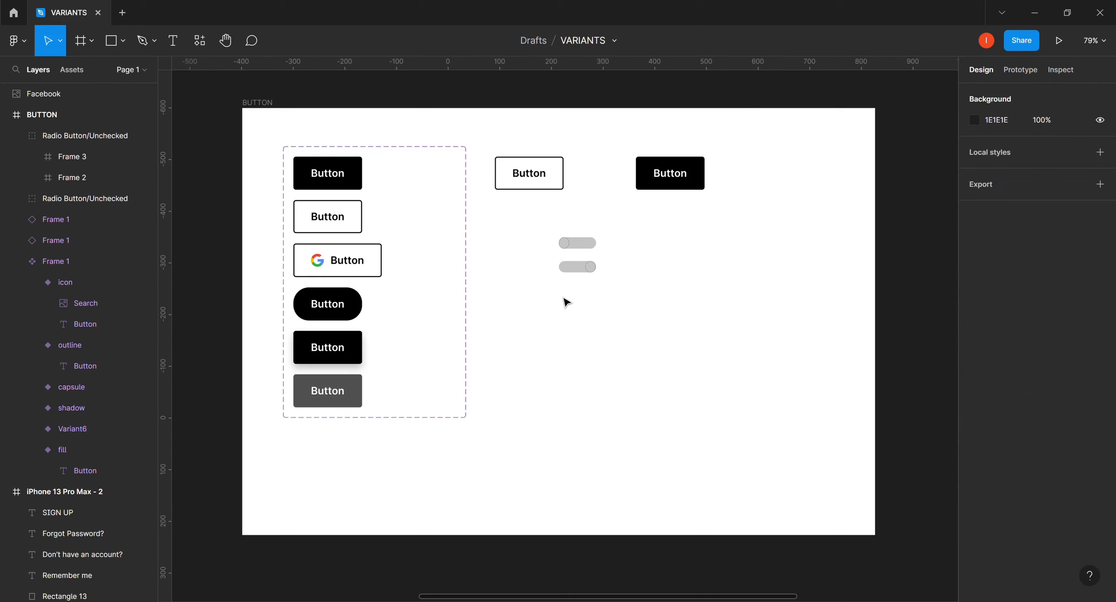
# Change the lower toggle's 72 × 22 pill background fill to black 000000.
pyautogui.click(574, 274)
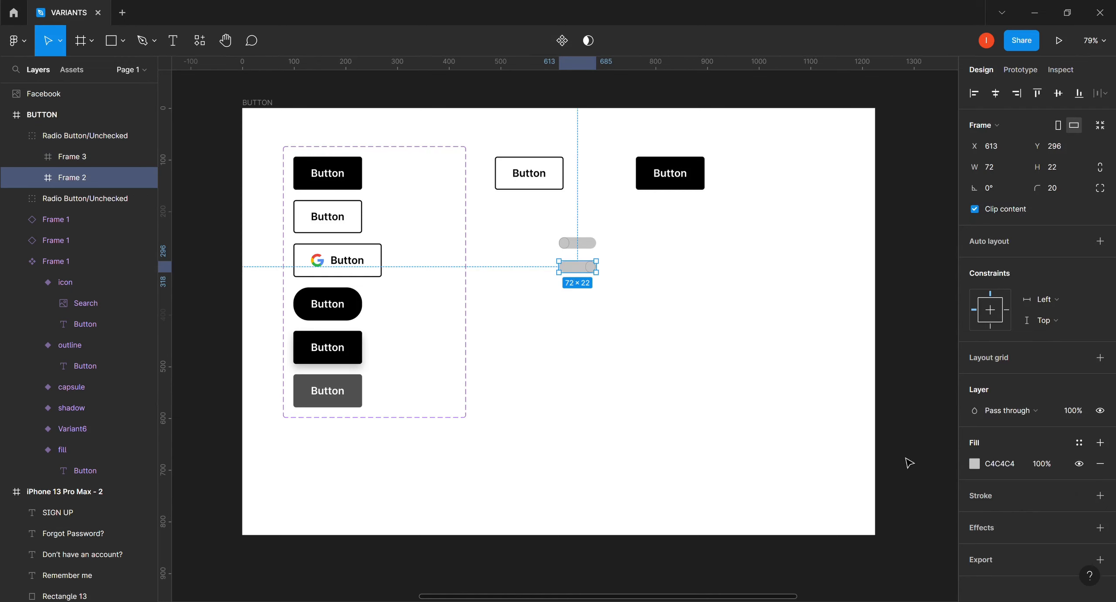
pyautogui.click(975, 464)
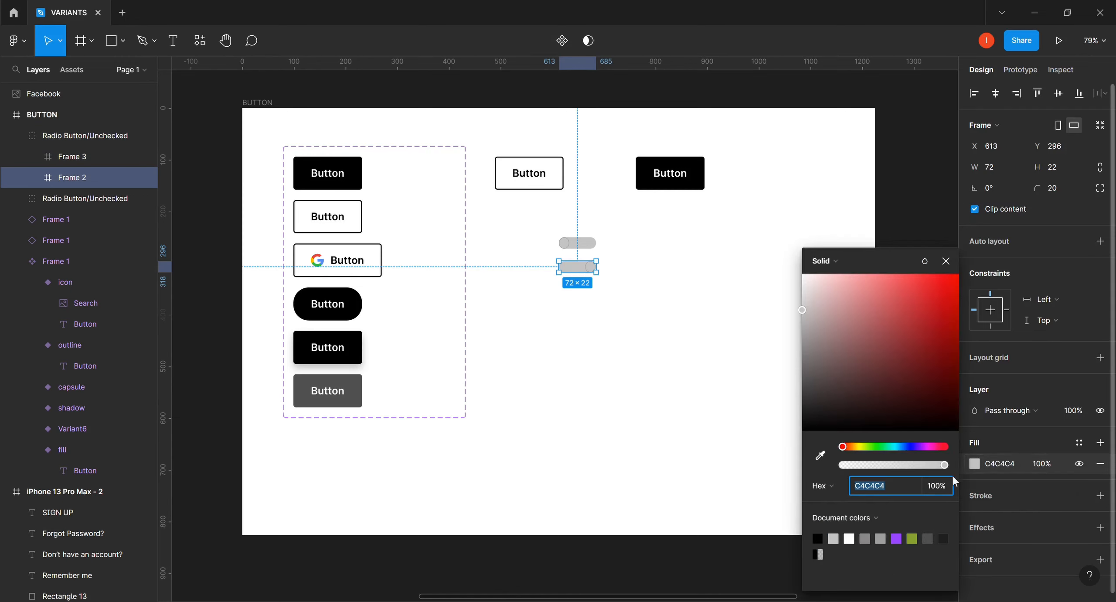
pyautogui.click(819, 553)
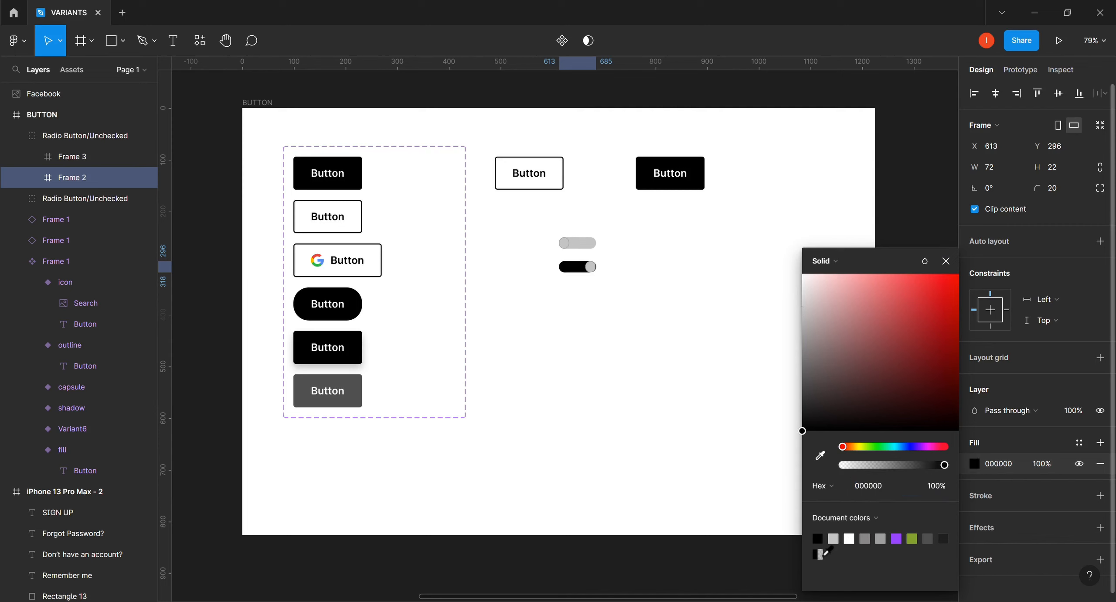
pyautogui.click(626, 396)
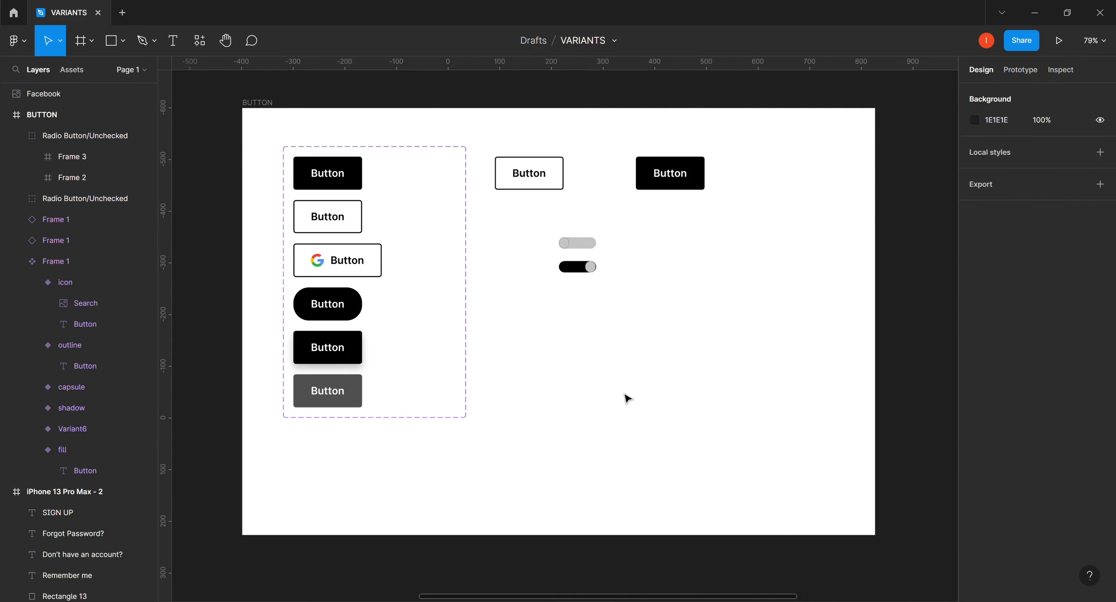
pyautogui.click(596, 271)
pyautogui.click(595, 271)
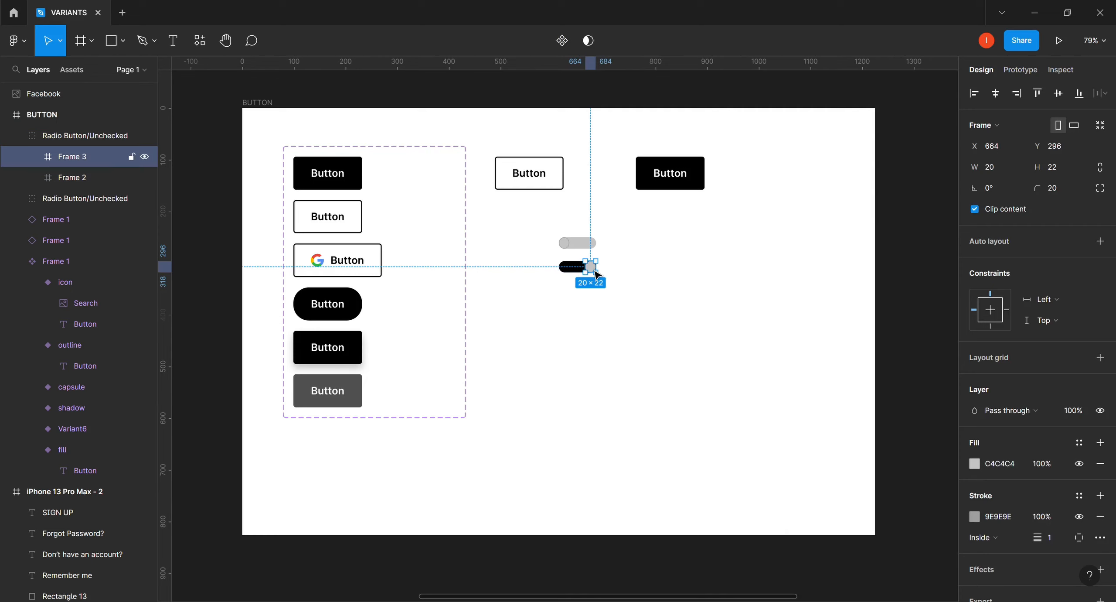
pyautogui.moveTo(595, 271); pyautogui.dragTo(595, 272)
pyautogui.click(645, 287)
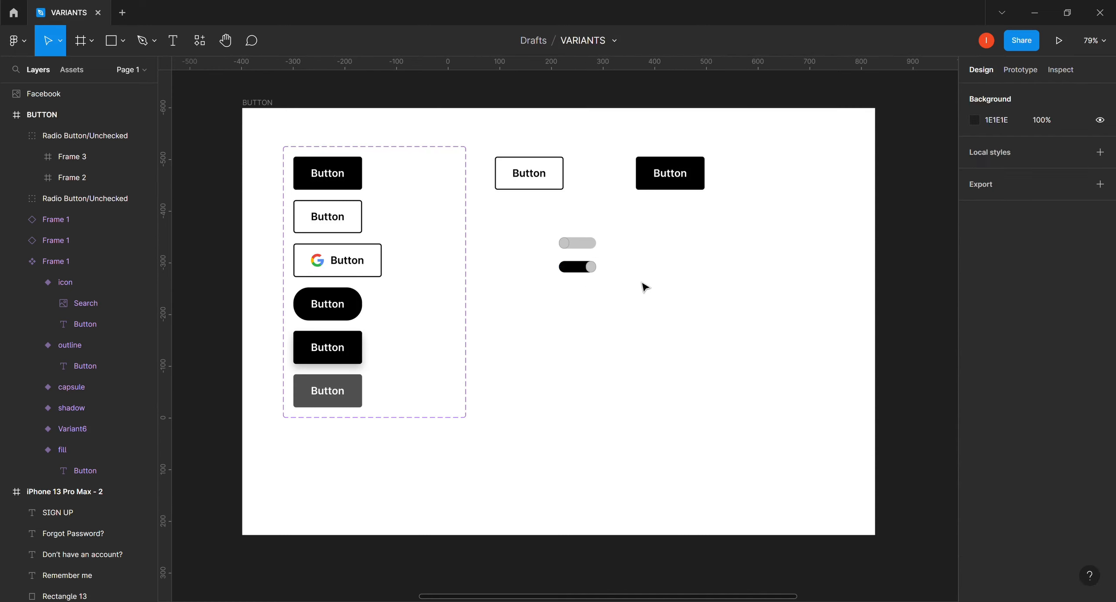
# Rename the group of the lower, black toggle as Radio Button/Checked.
pyautogui.click(583, 267)
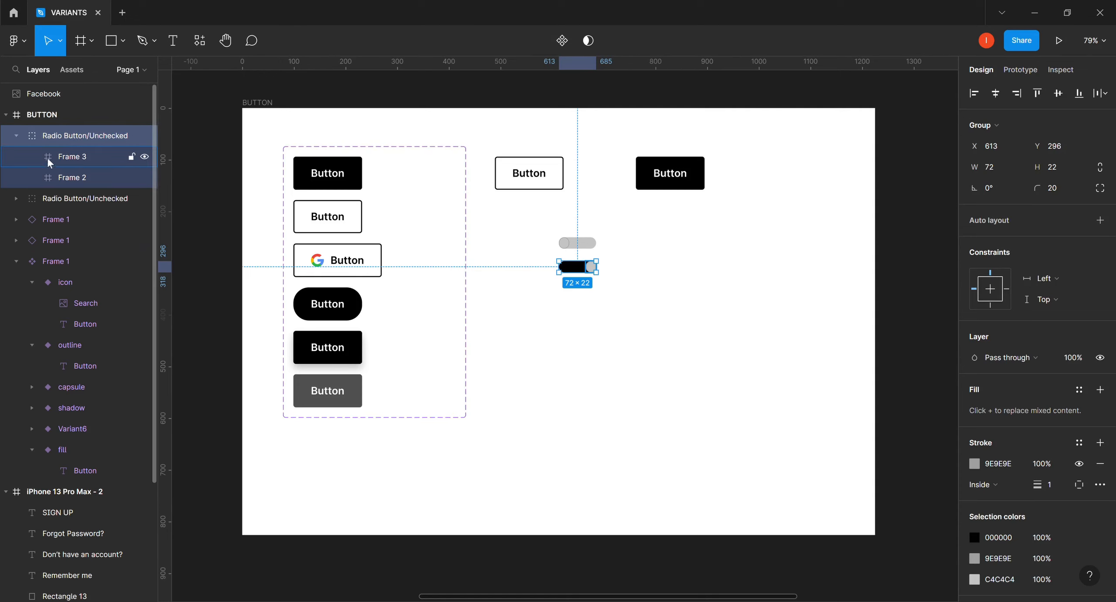
pyautogui.doubleClick(101, 137)
pyautogui.click(95, 136)
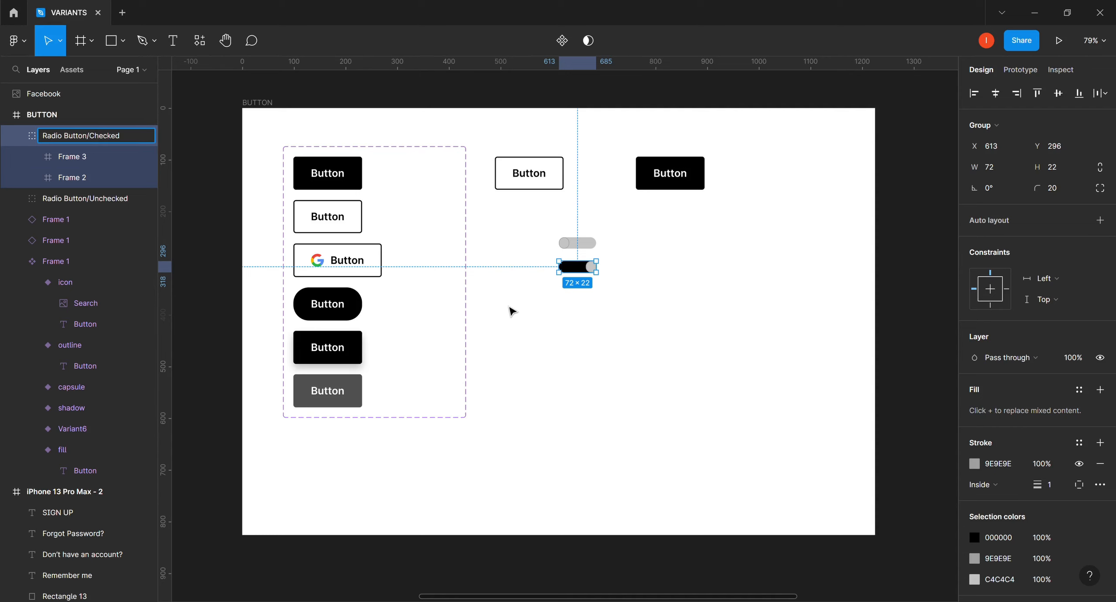
pyautogui.click(571, 321)
pyautogui.click(567, 245)
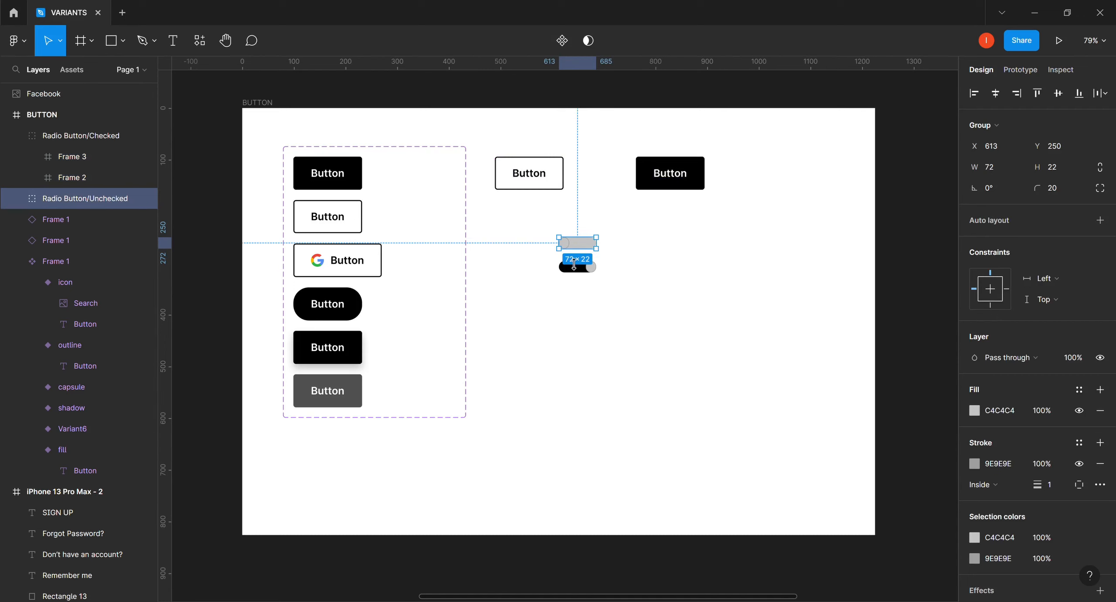
pyautogui.click(574, 277)
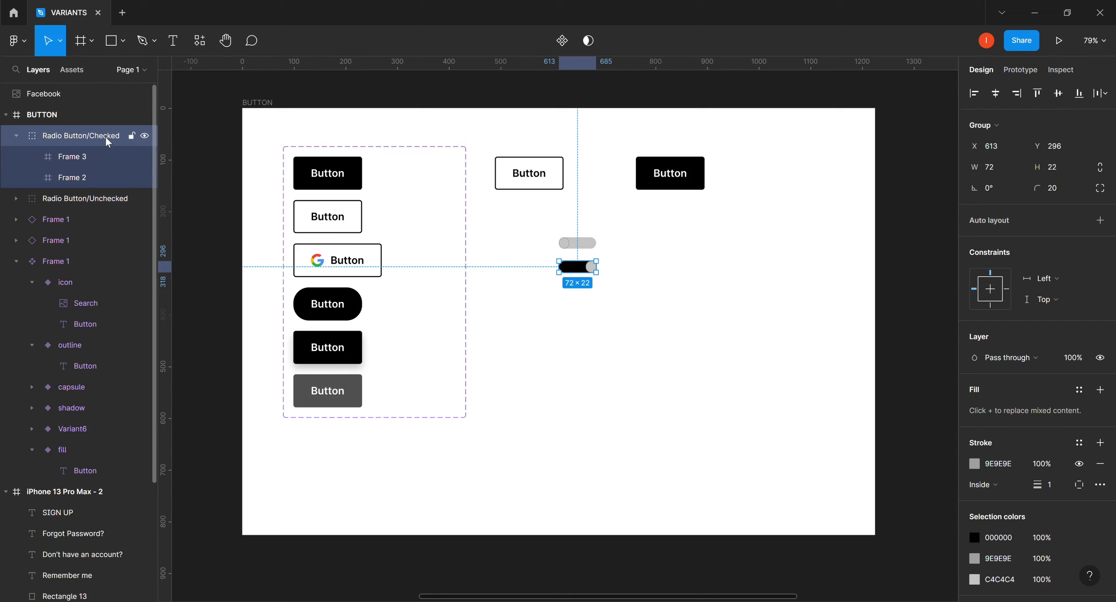
pyautogui.click(559, 294)
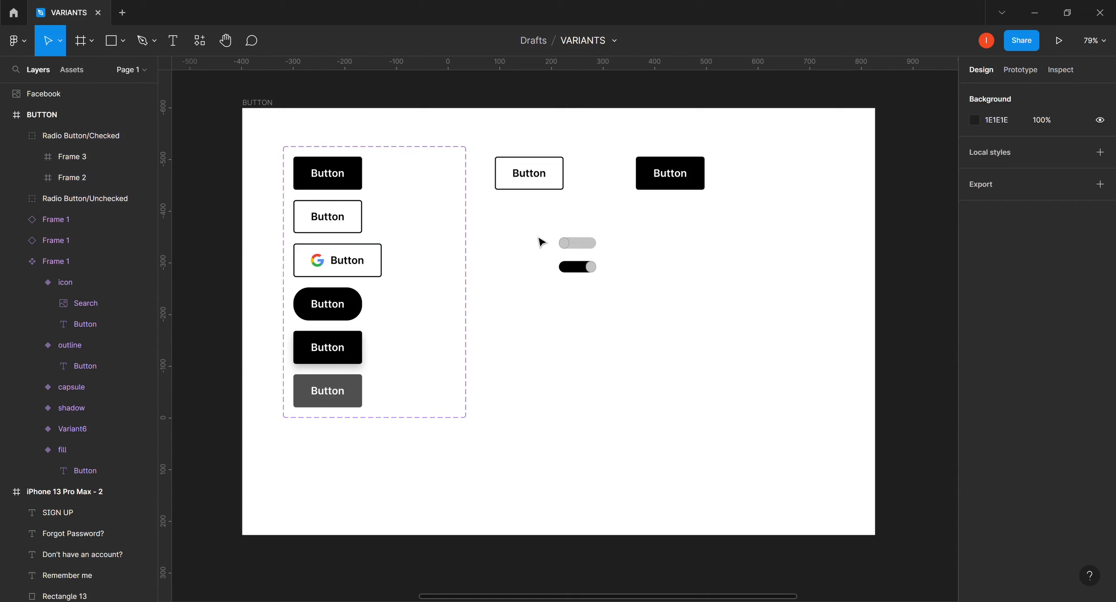
pyautogui.moveTo(533, 231); pyautogui.dragTo(618, 293)
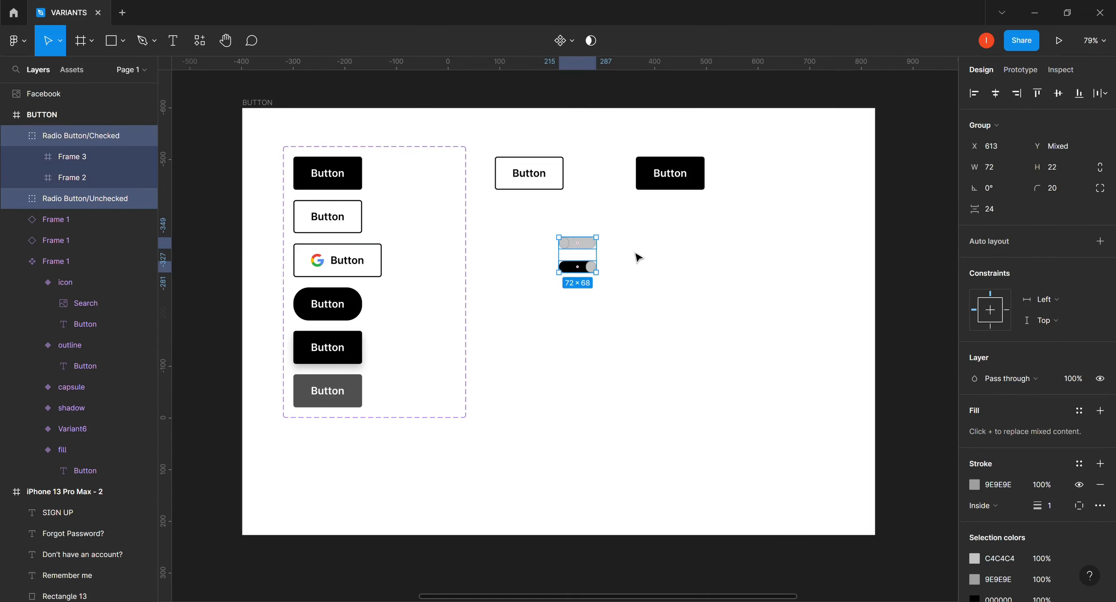
pyautogui.click(635, 255)
# Turn the Radio Button/Unchecked and Radio Button/Checked groups into two separate components.
pyautogui.click(590, 248)
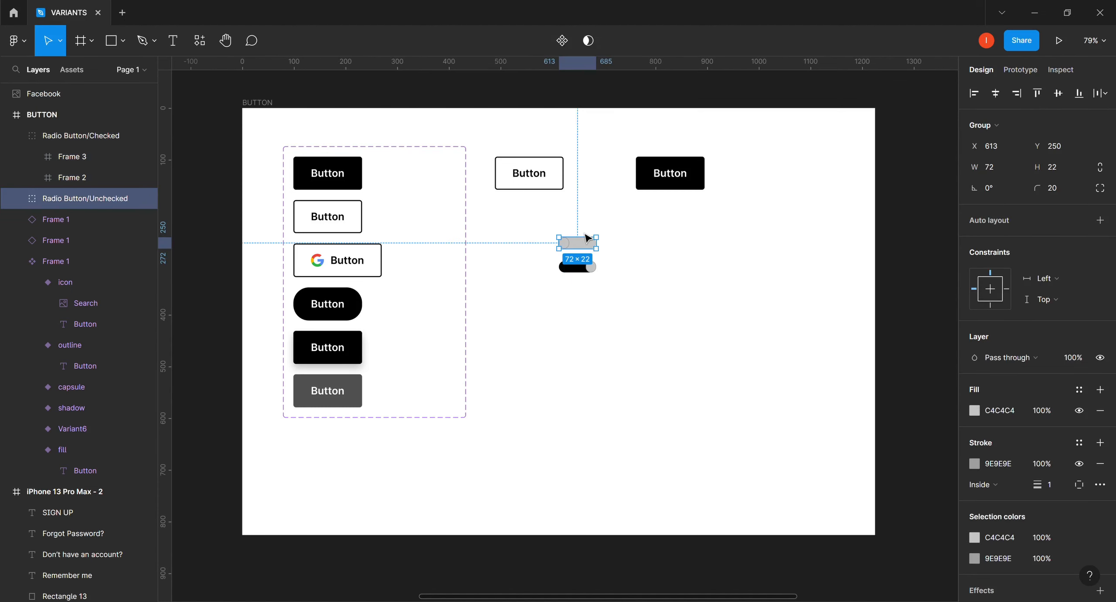
pyautogui.click(563, 41)
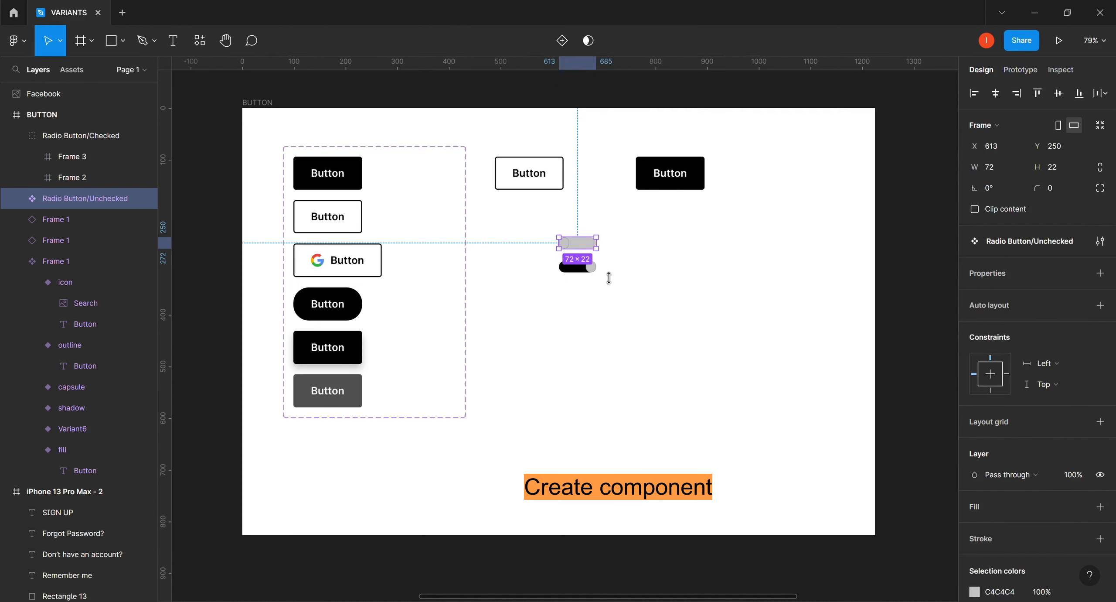
pyautogui.click(592, 274)
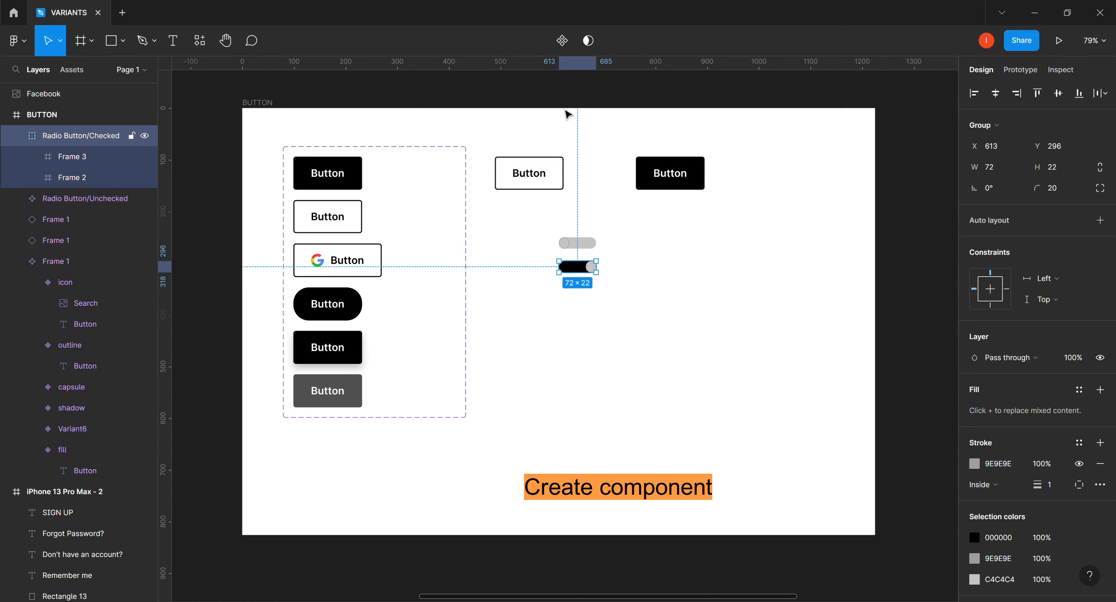
pyautogui.click(563, 42)
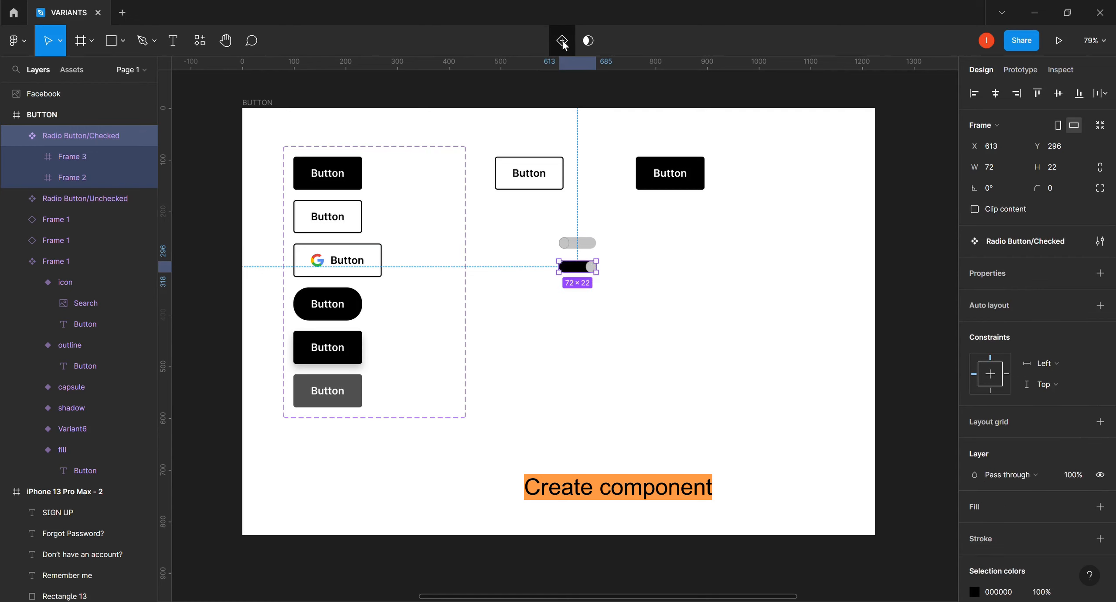
pyautogui.click(636, 316)
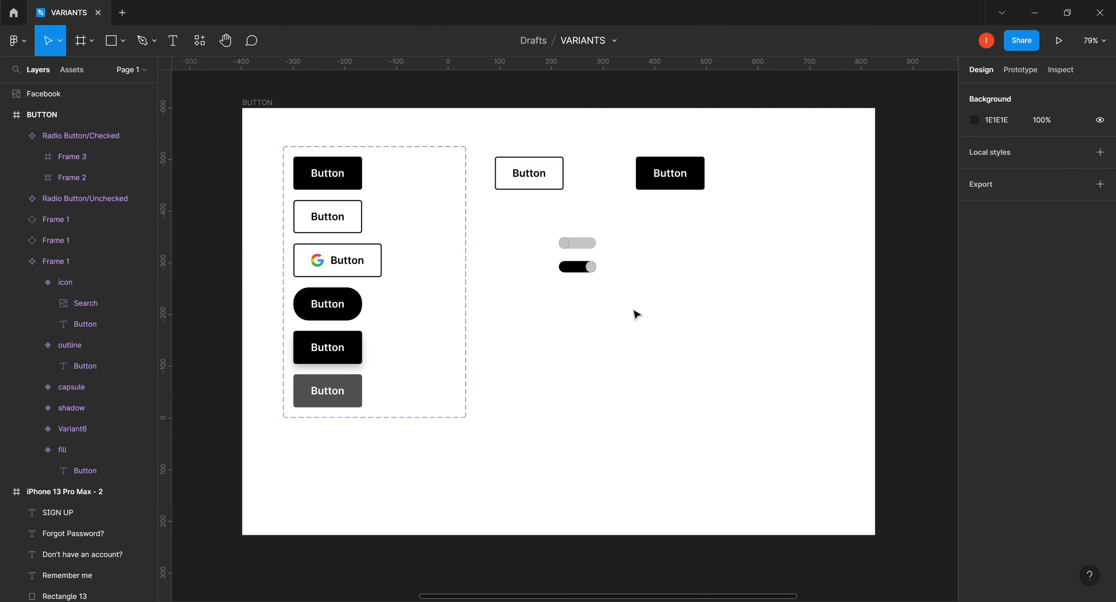
# Combine the gray and black toggle components as variants in one Radio Button component set.
pyautogui.moveTo(535, 229); pyautogui.dragTo(621, 297)
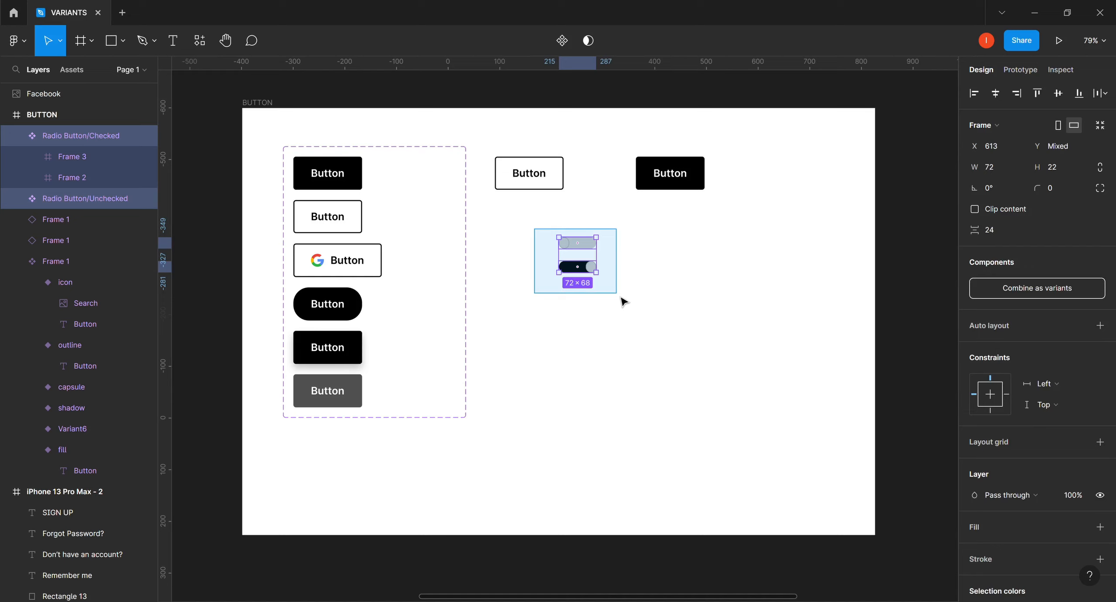
pyautogui.moveTo(625, 301); pyautogui.dragTo(622, 302)
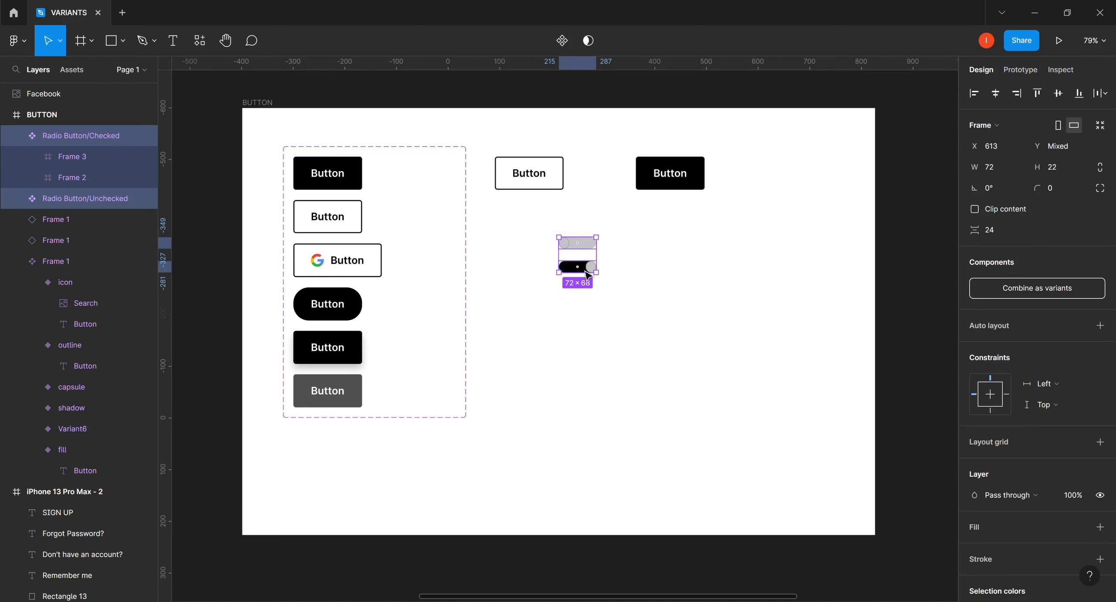
pyautogui.click(1042, 288)
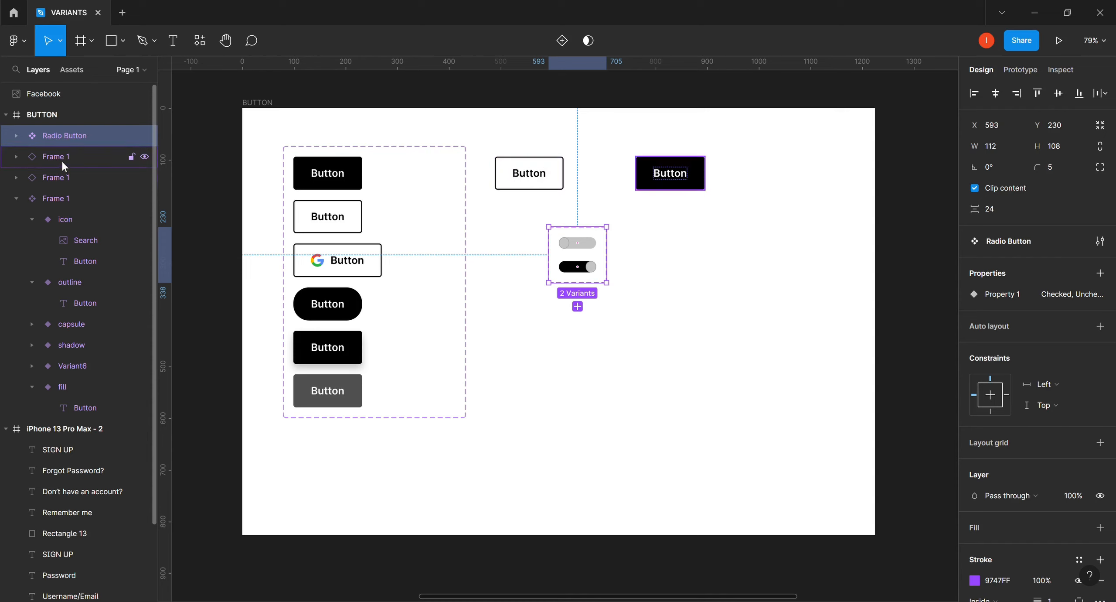
# Rename the Radio Button set's variant property as State i.
pyautogui.click(16, 157)
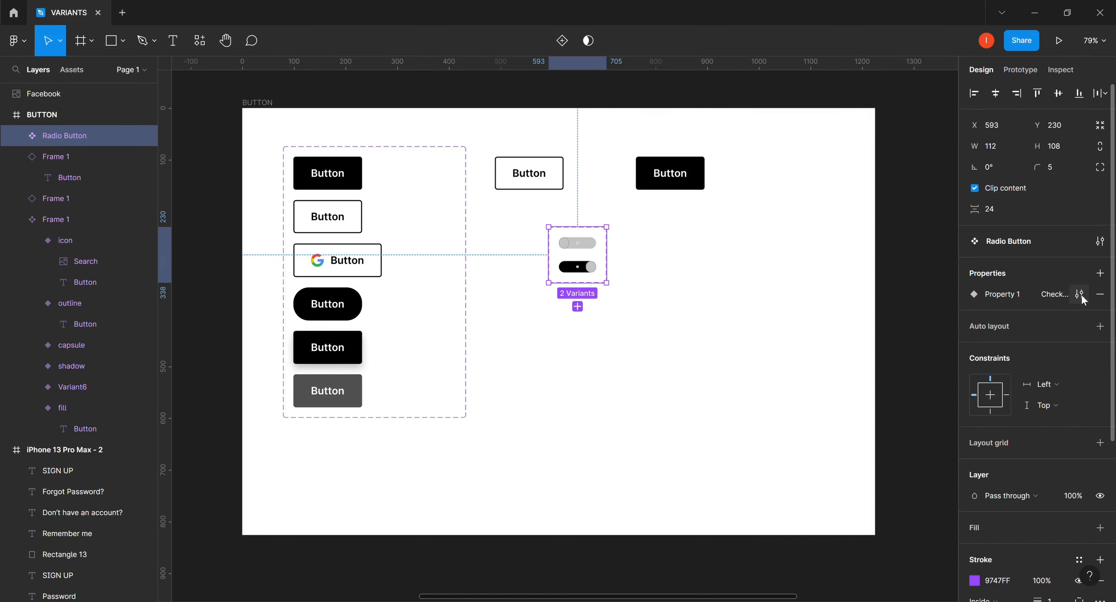
pyautogui.click(1080, 292)
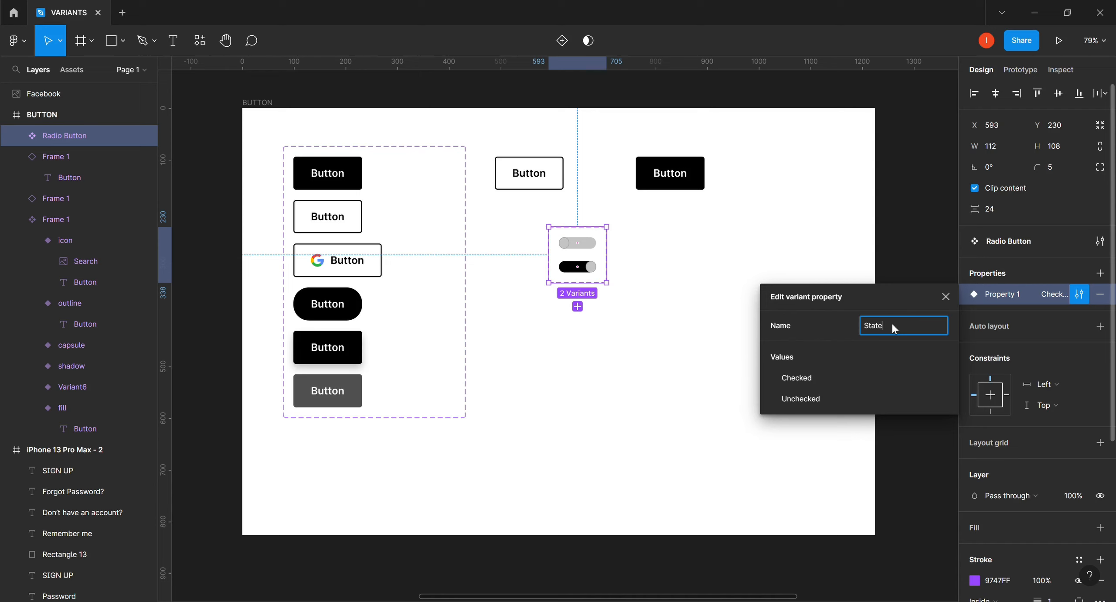
pyautogui.click(635, 409)
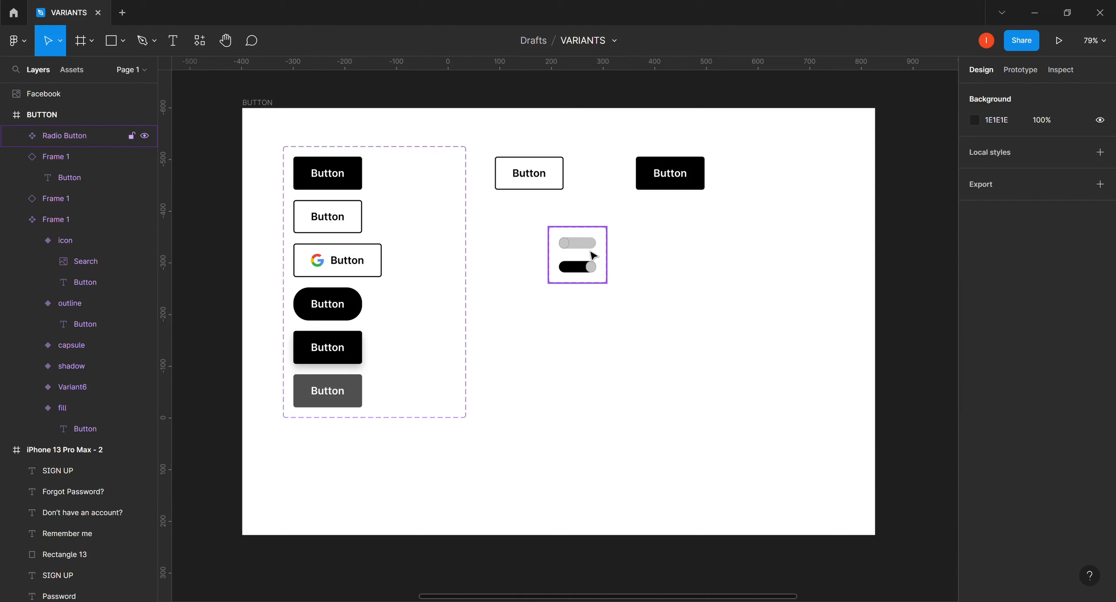
# Place an instance of the Radio Button component beside its variant set at X 817, Y 248.
pyautogui.click(593, 255)
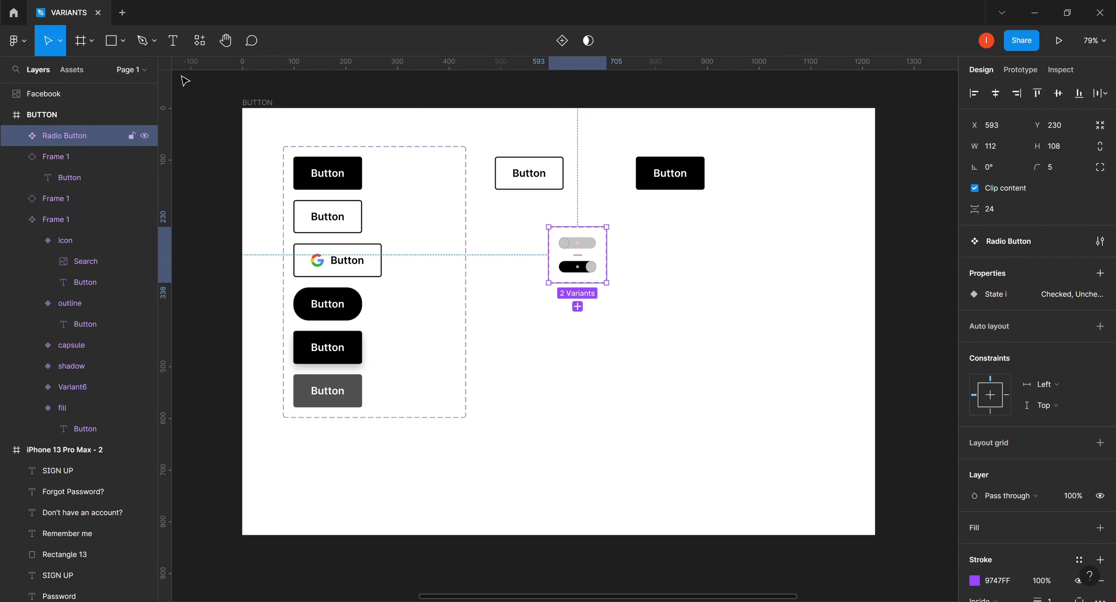
pyautogui.click(77, 73)
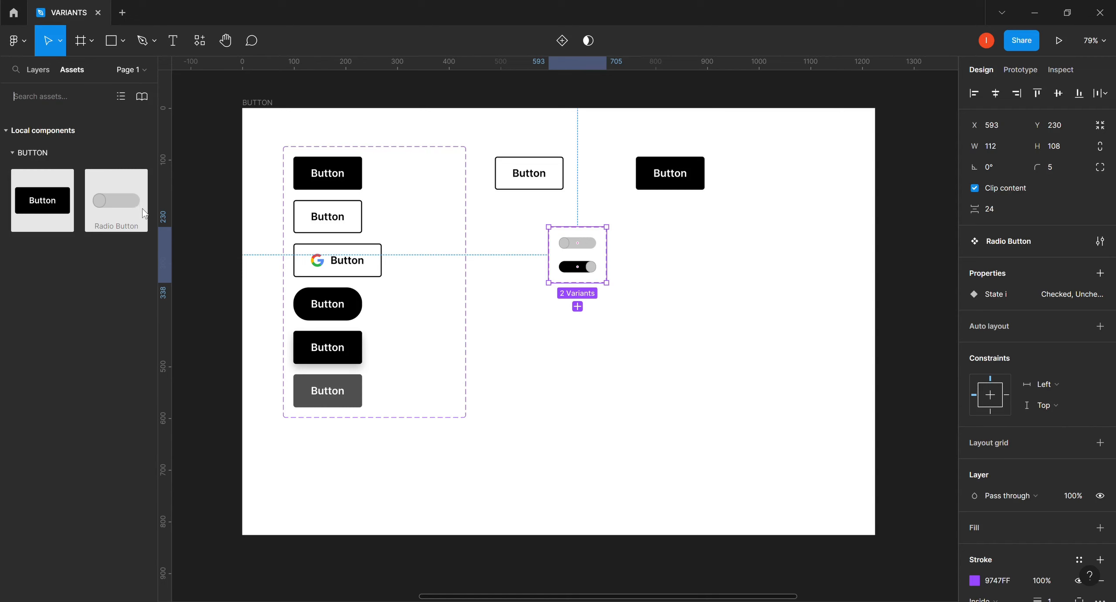
pyautogui.moveTo(118, 200); pyautogui.dragTo(691, 249)
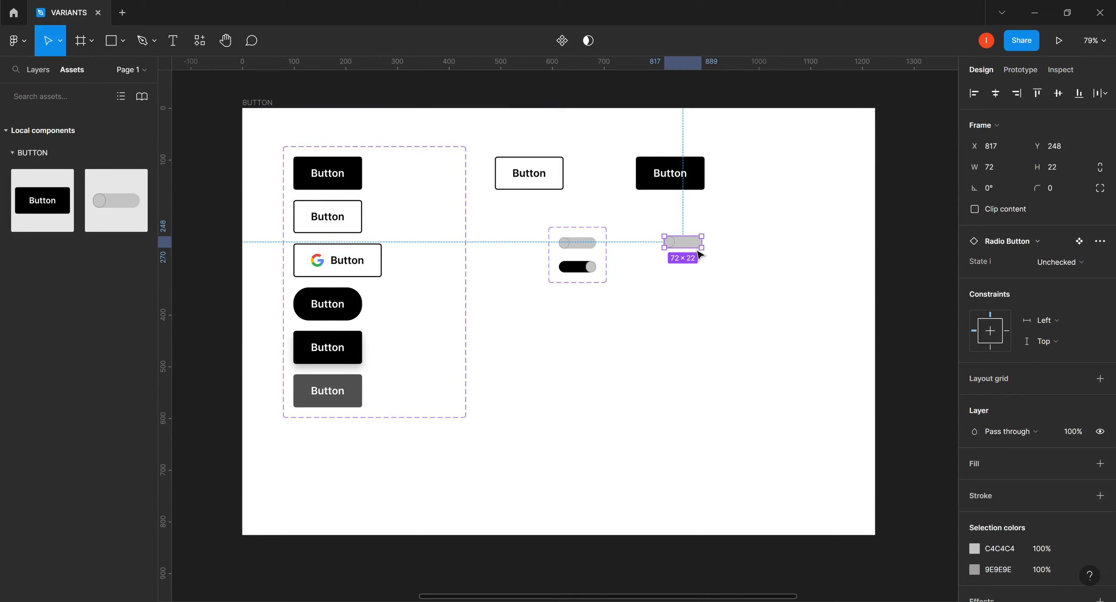
# Test the placed Radio Button instance by switching its state between Checked and Unchecked, leaving it on Checked.
pyautogui.click(1096, 263)
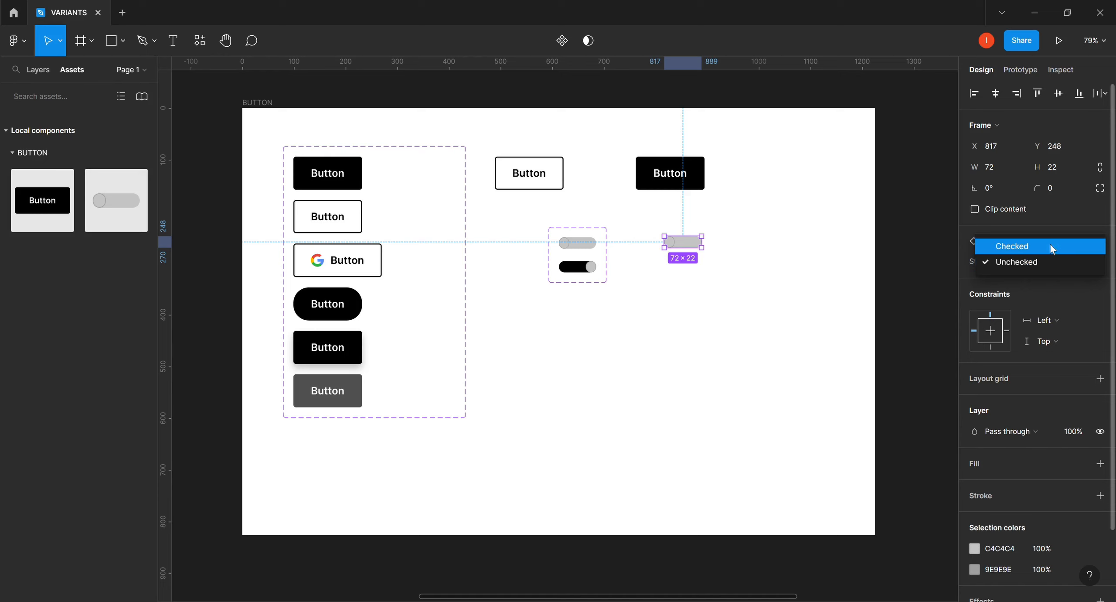
pyautogui.click(1052, 248)
pyautogui.click(1098, 263)
pyautogui.click(1065, 278)
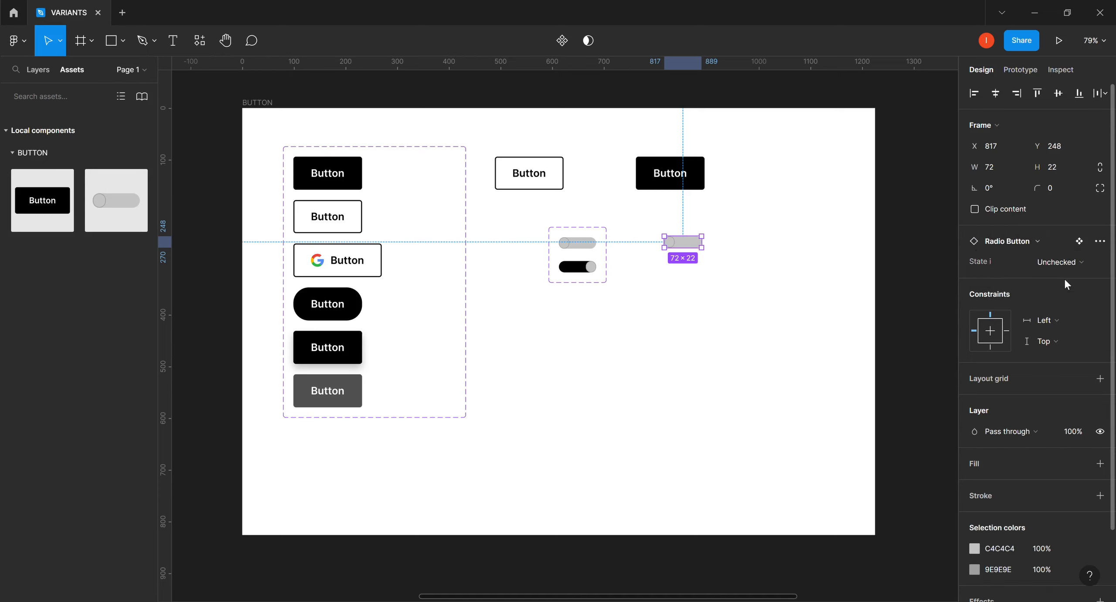
pyautogui.click(1093, 265)
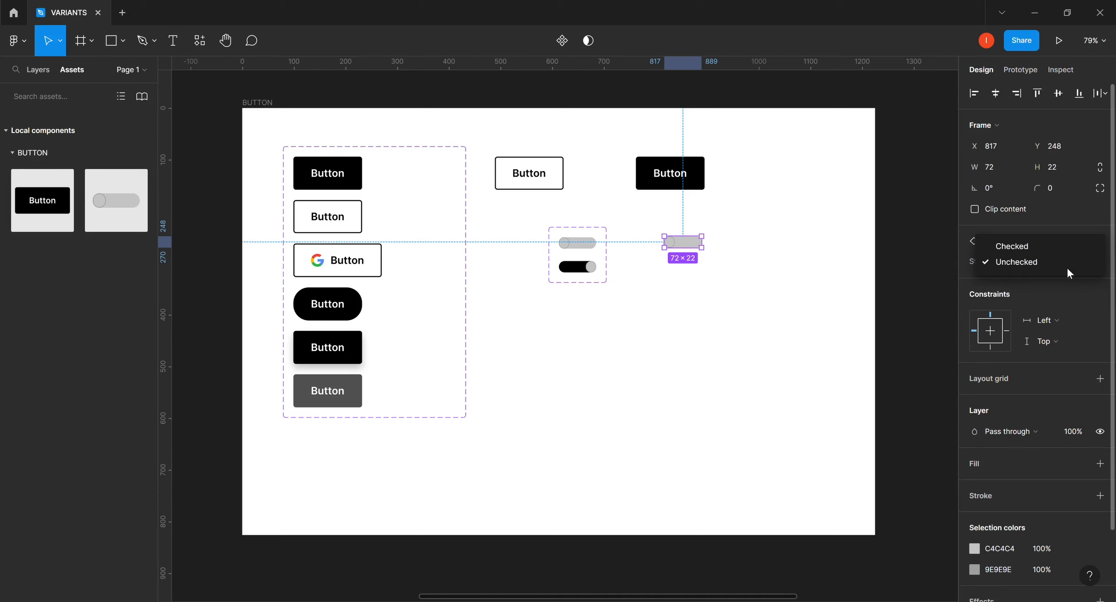
pyautogui.click(1056, 245)
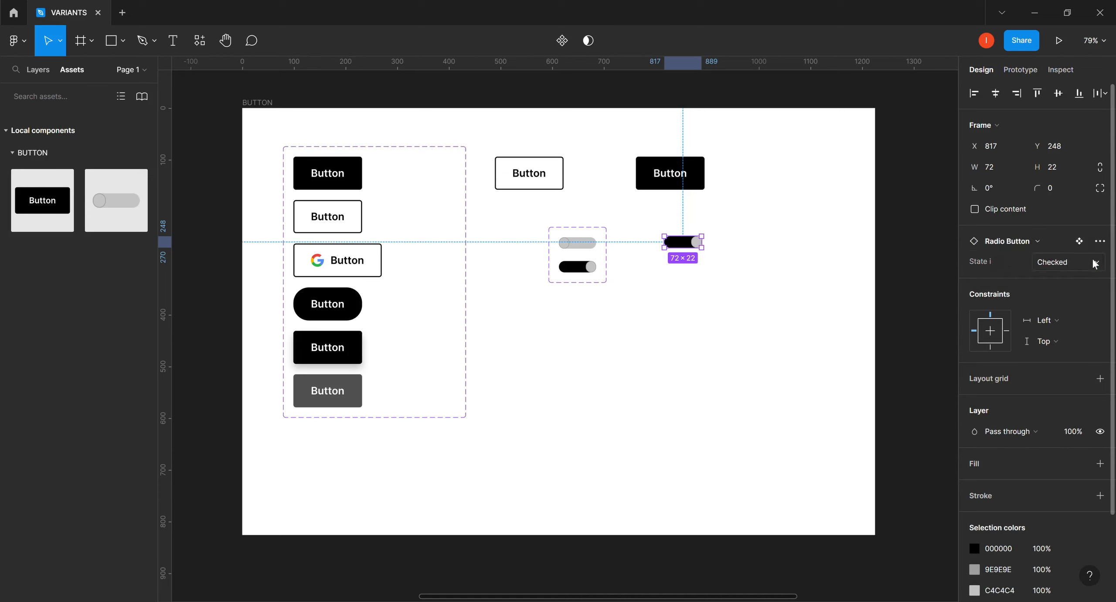
pyautogui.click(1096, 264)
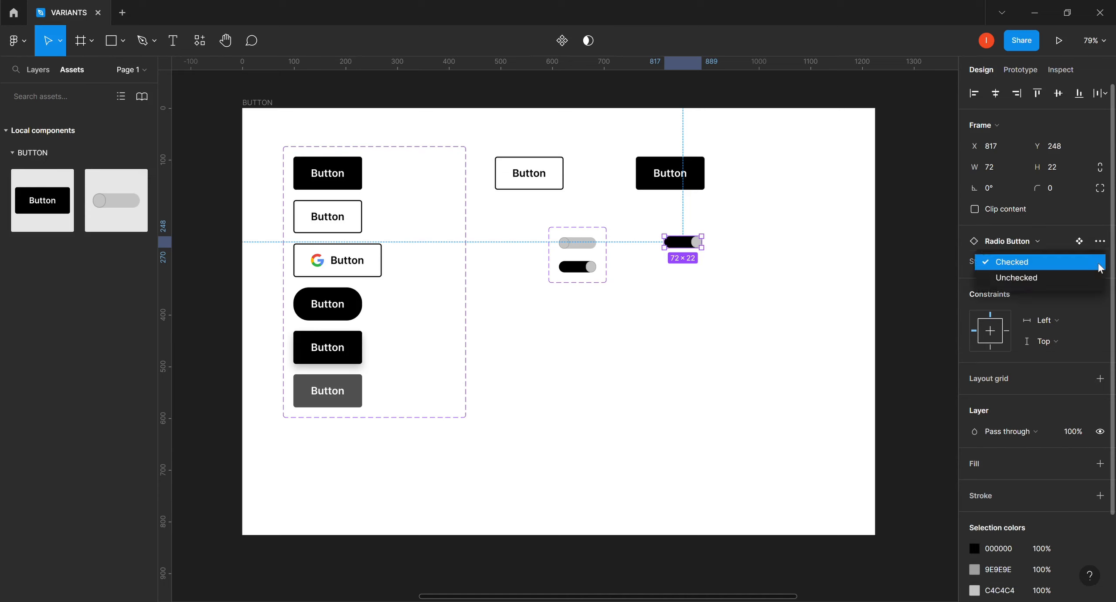
pyautogui.click(1071, 277)
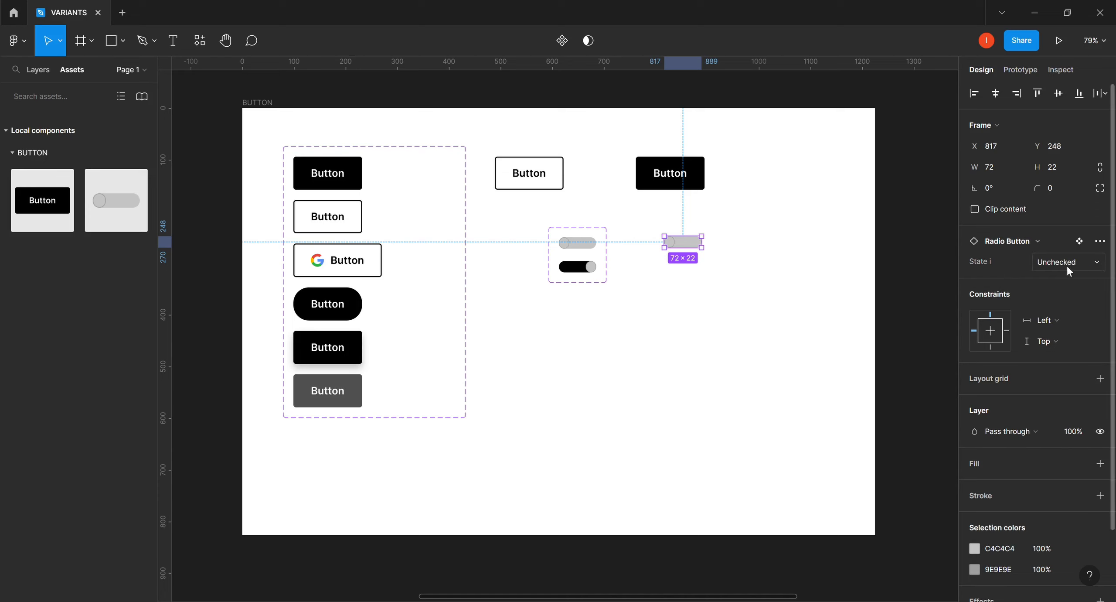
pyautogui.click(1098, 265)
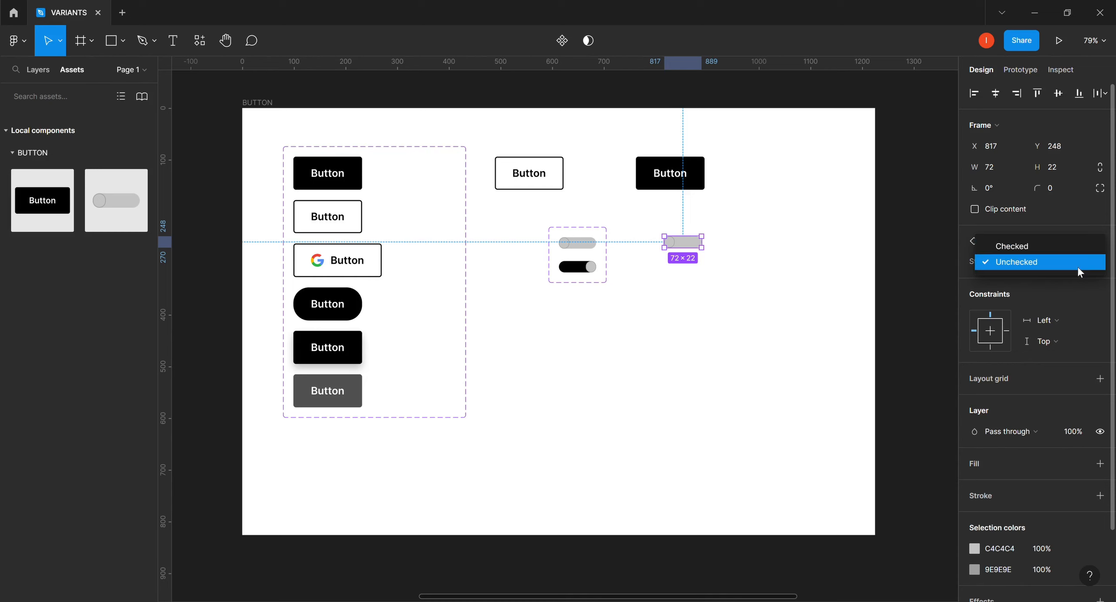
pyautogui.click(1029, 248)
pyautogui.click(1028, 246)
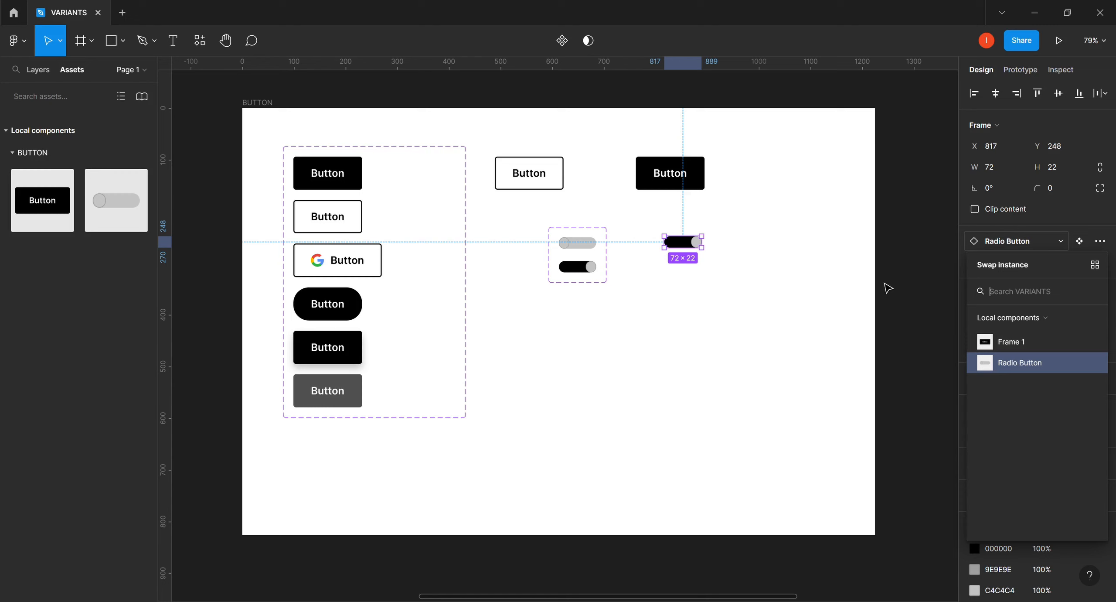
pyautogui.click(838, 284)
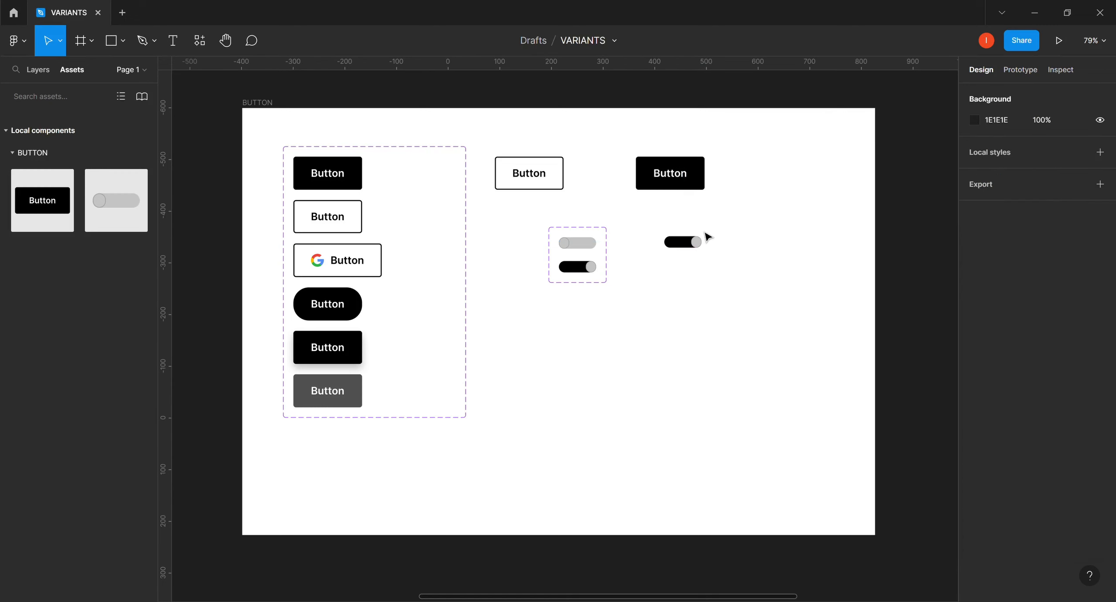
# Change the gray toggle variant's state value to False.
pyautogui.click(597, 250)
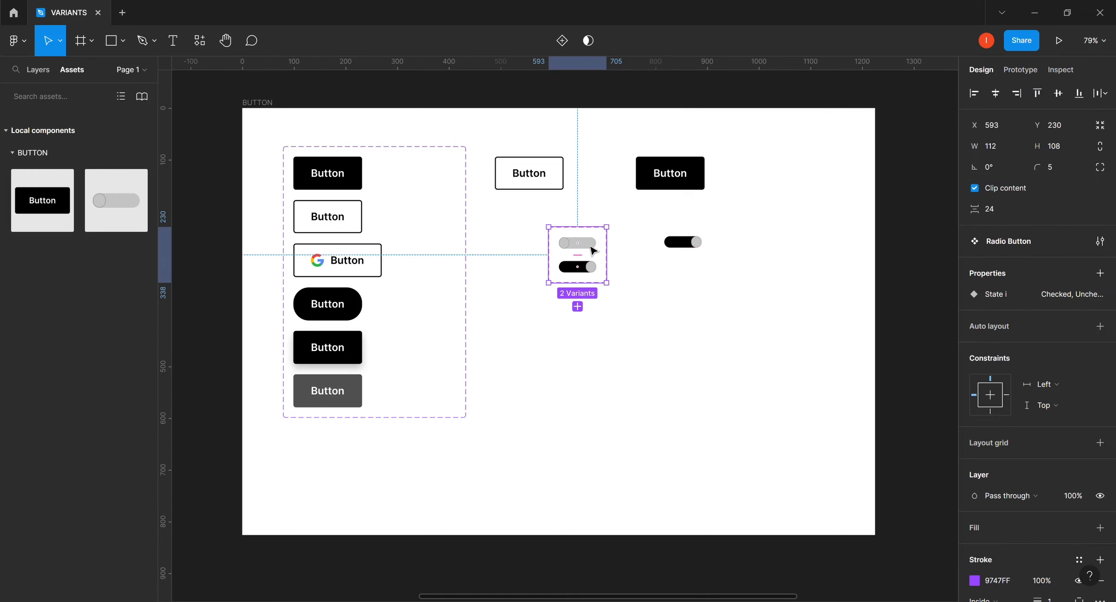
pyautogui.click(593, 248)
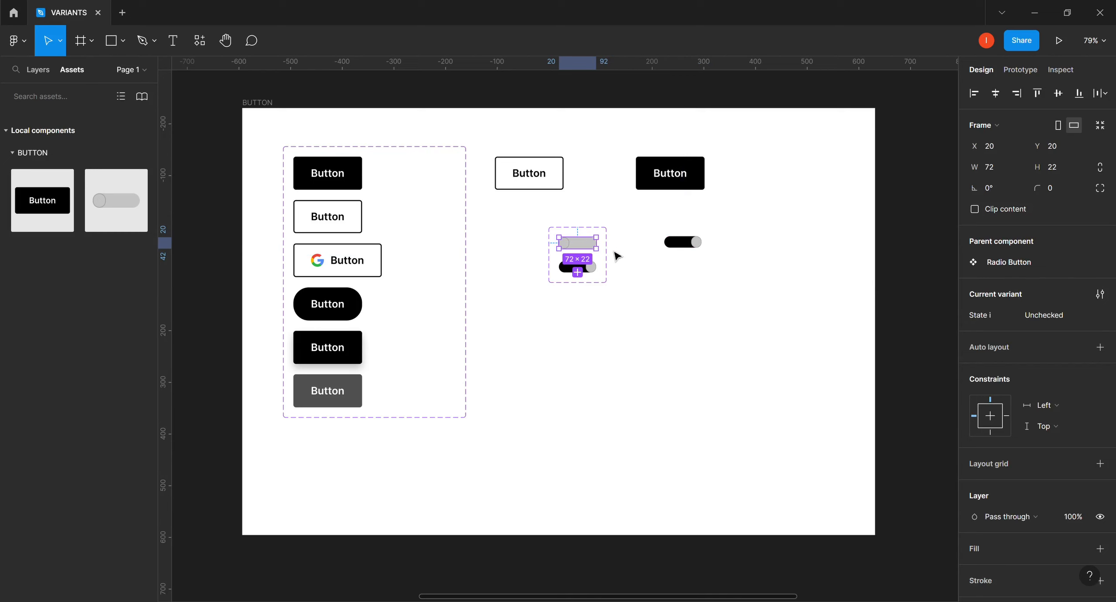
pyautogui.click(1041, 313)
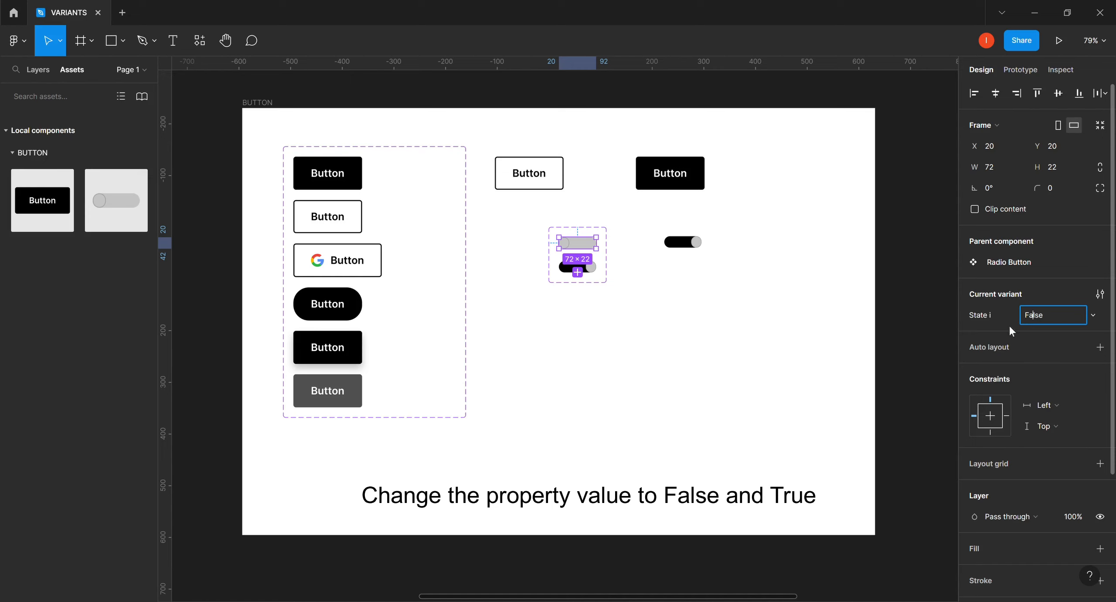
pyautogui.press('Return')
# Change the black toggle variant's state value to True.
pyautogui.click(577, 275)
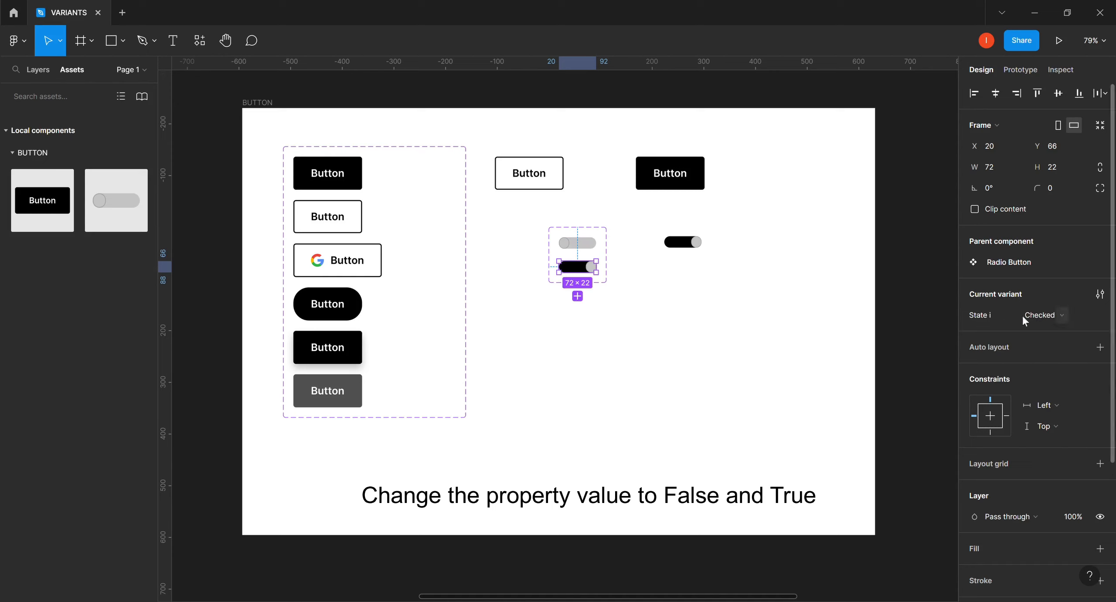
pyautogui.click(1040, 313)
pyautogui.press('Return')
pyautogui.click(698, 313)
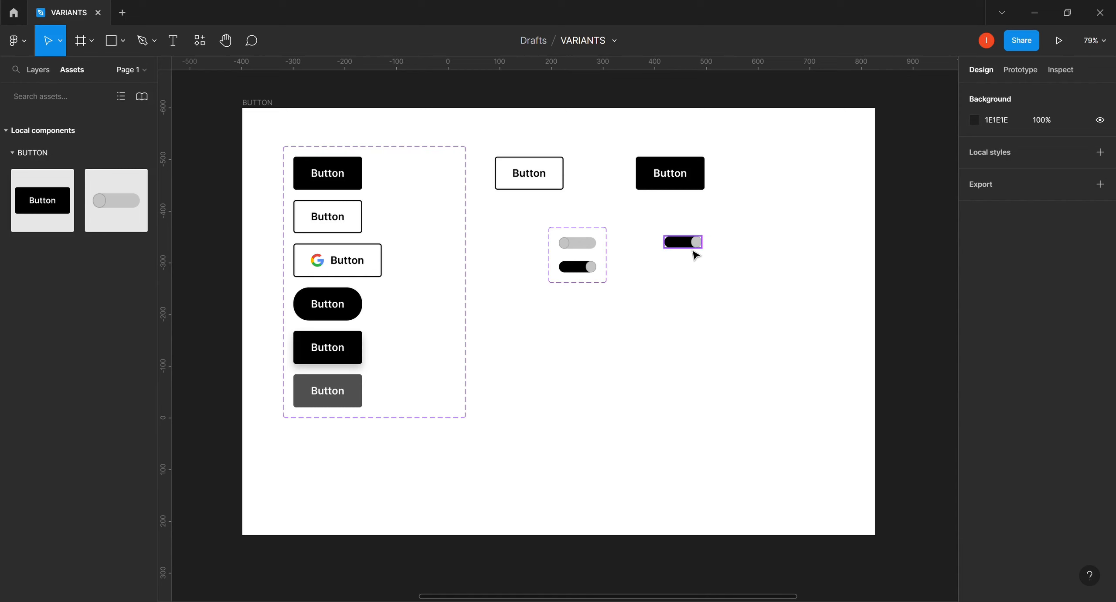
# Test the placed Radio Button instance by switching its State i property off and on repeatedly, leaving it on.
pyautogui.click(691, 247)
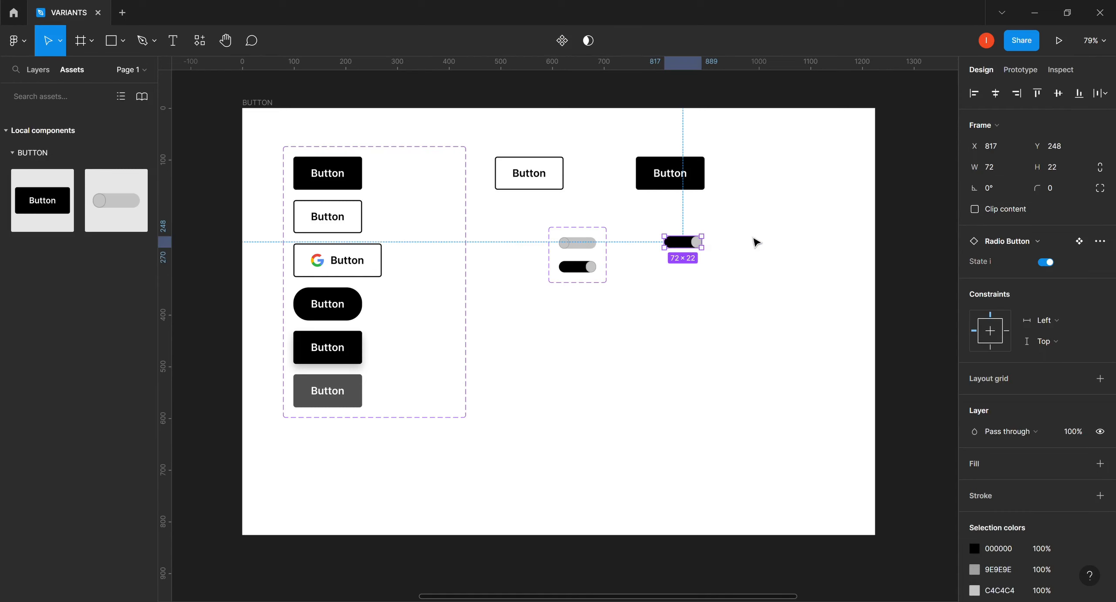
pyautogui.click(1045, 262)
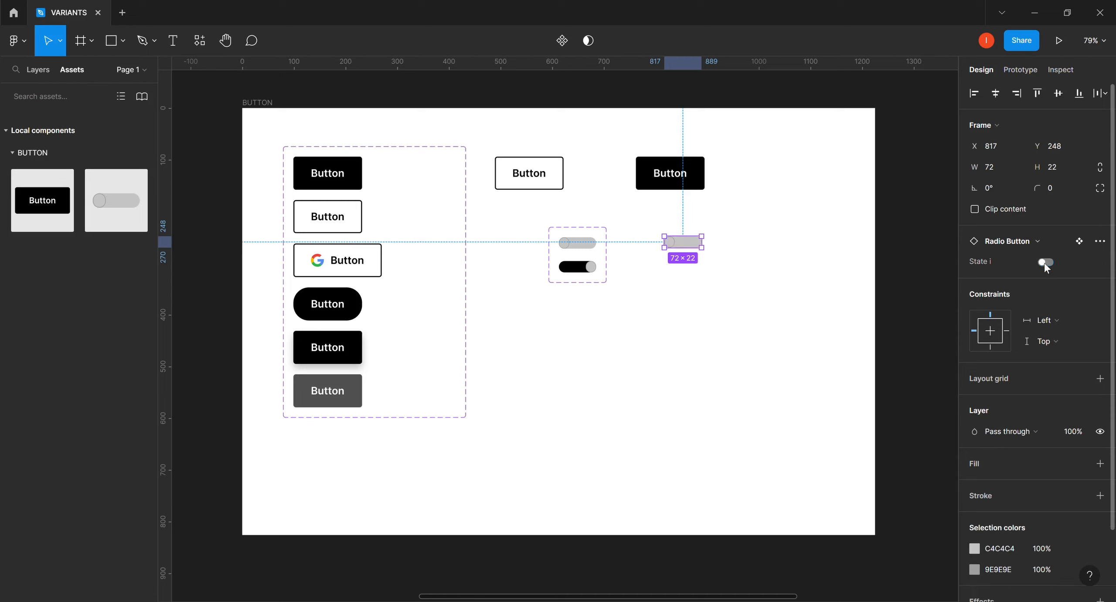
pyautogui.click(1045, 263)
pyautogui.click(1046, 263)
pyautogui.click(1046, 262)
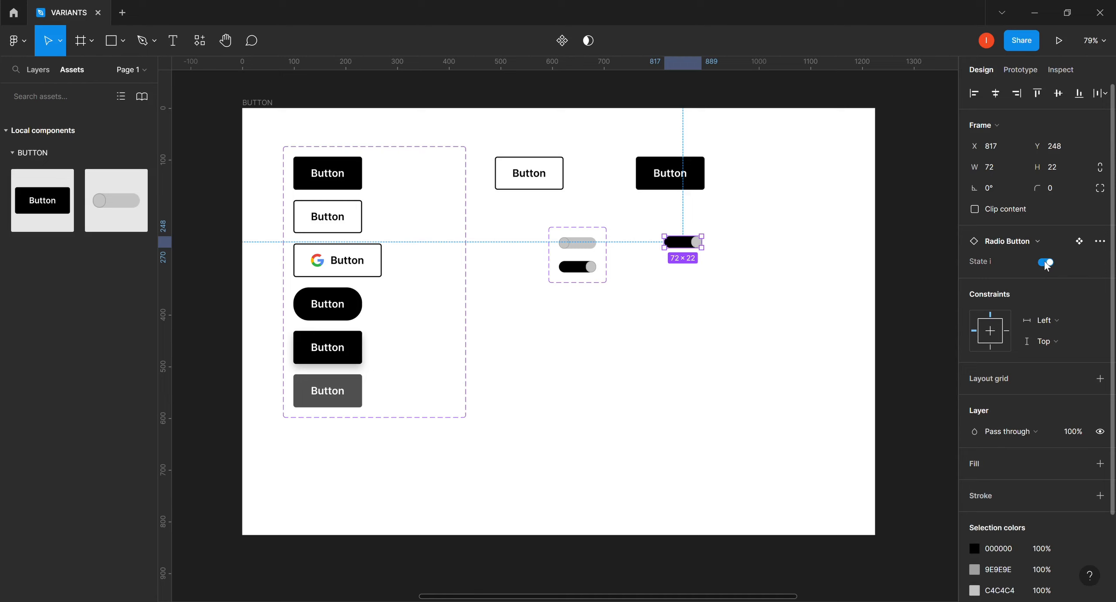
pyautogui.click(1046, 262)
pyautogui.click(1046, 262)
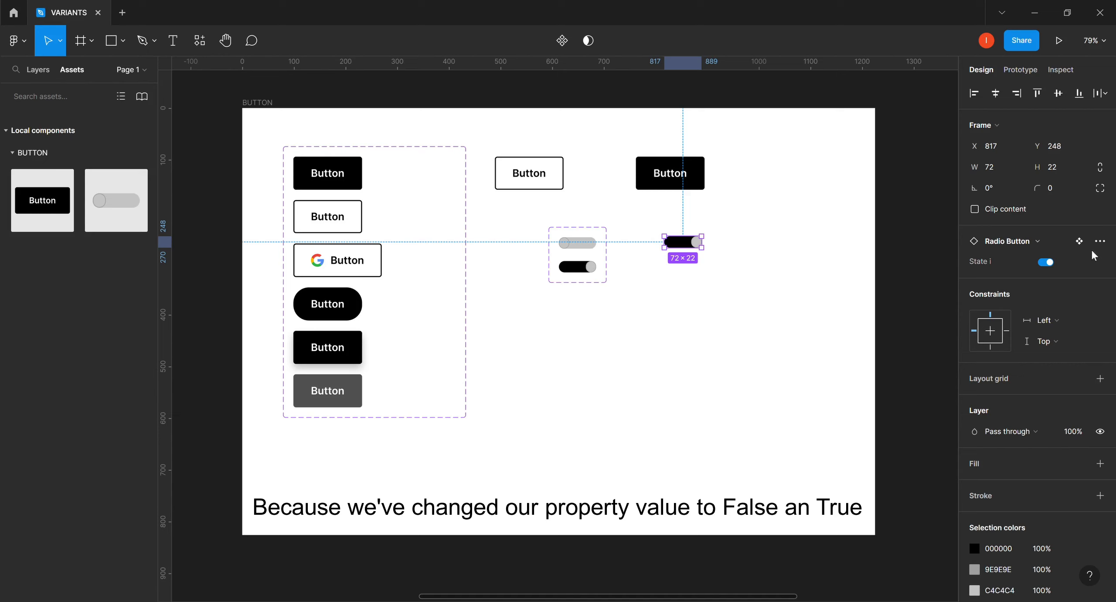
pyautogui.click(1046, 262)
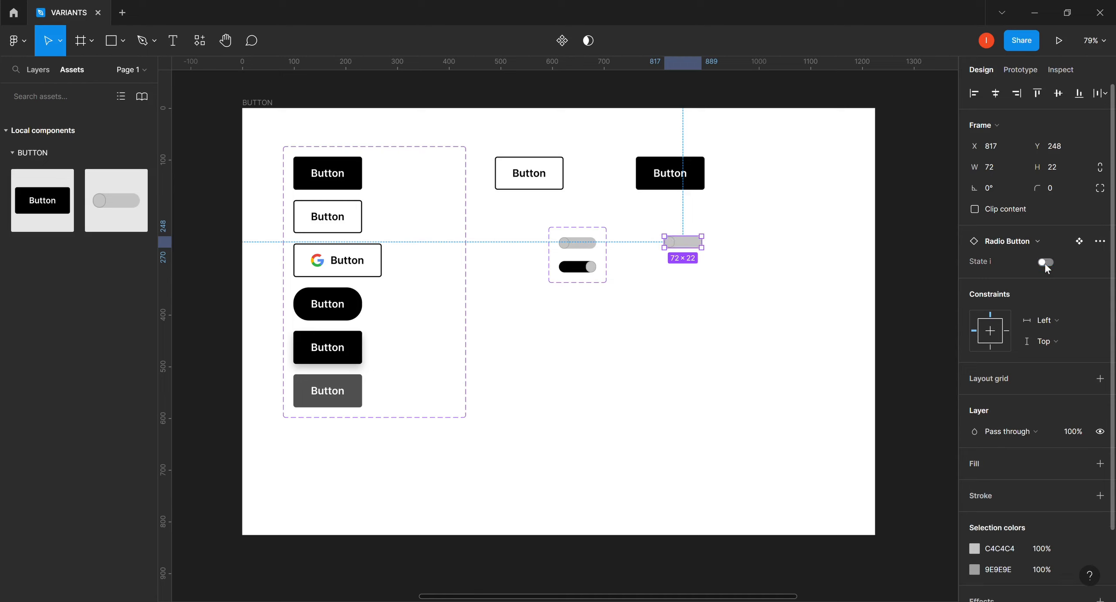
pyautogui.click(1046, 262)
pyautogui.click(1045, 262)
pyautogui.click(1046, 262)
pyautogui.click(1046, 262)
pyautogui.click(1046, 262)
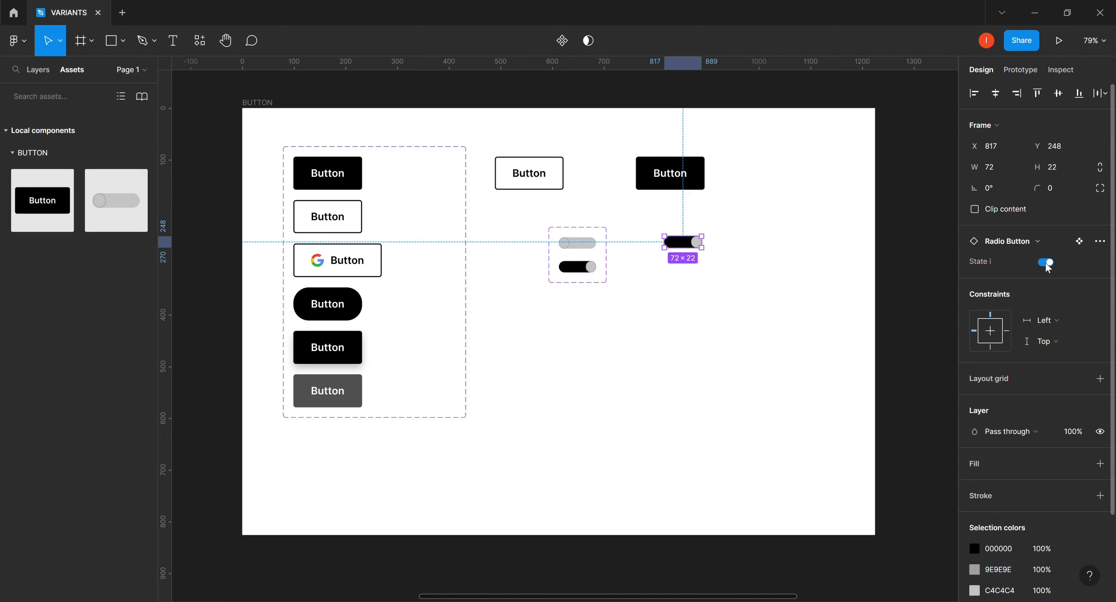
pyautogui.click(811, 351)
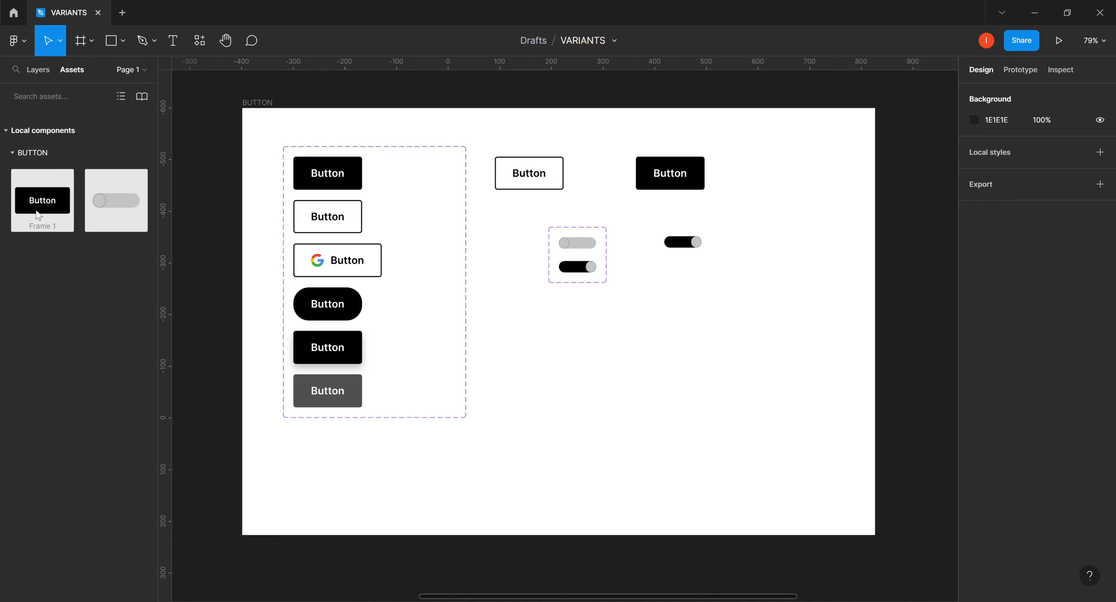
# Place a button component instance below the Remember me row of the iPhone 13 Pro Max - 2 frame and label it "Sign in".
pyautogui.moveTo(39, 203); pyautogui.dragTo(957, 416)
pyautogui.moveTo(949, 456); pyautogui.dragTo(659, 455)
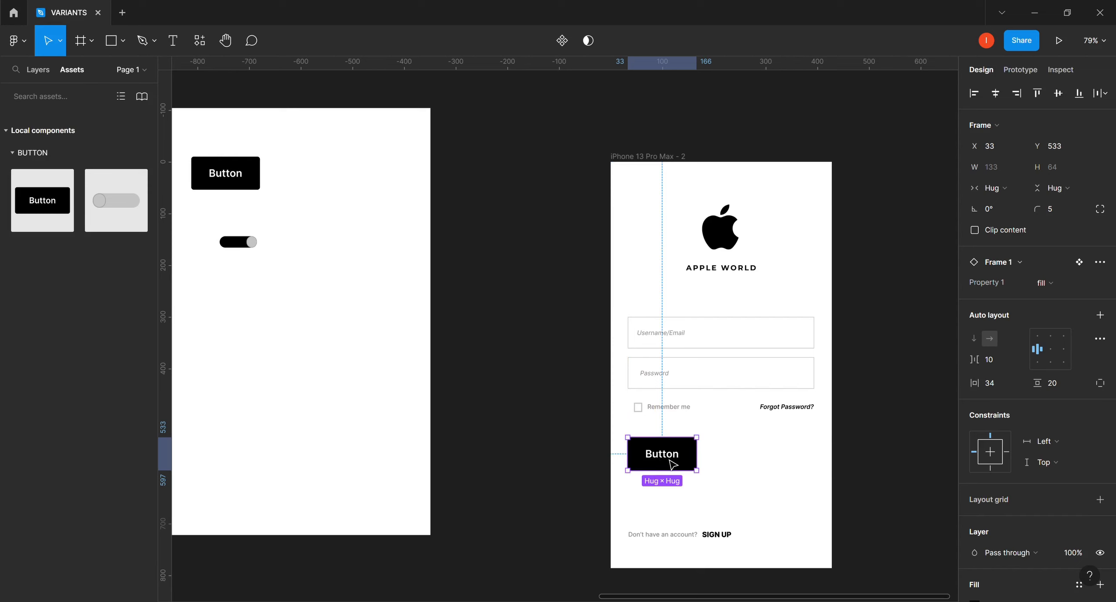
pyautogui.doubleClick(671, 462)
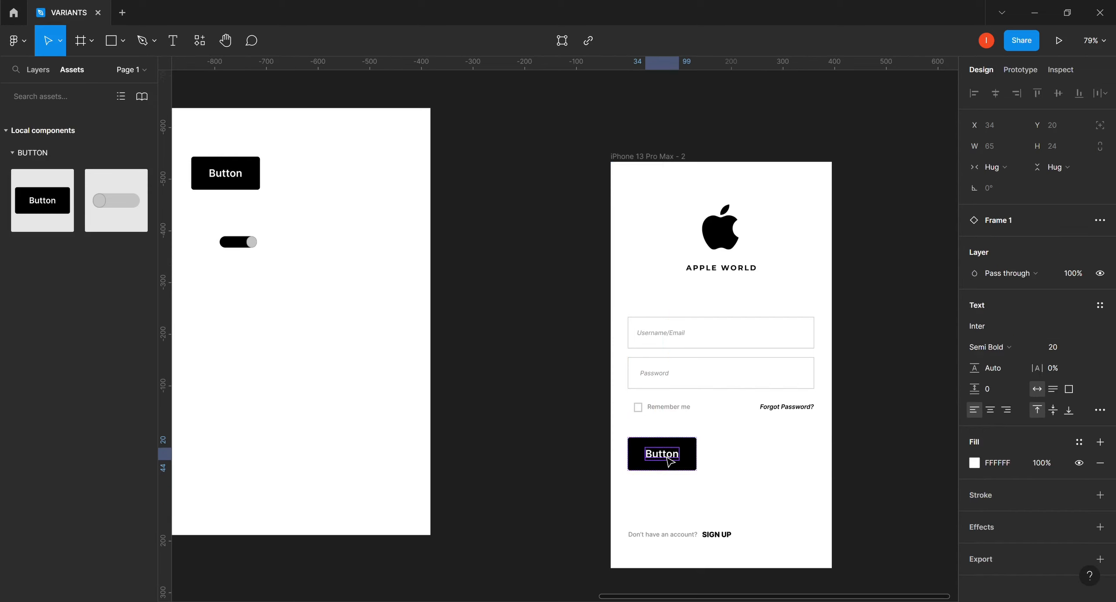
pyautogui.doubleClick(670, 458)
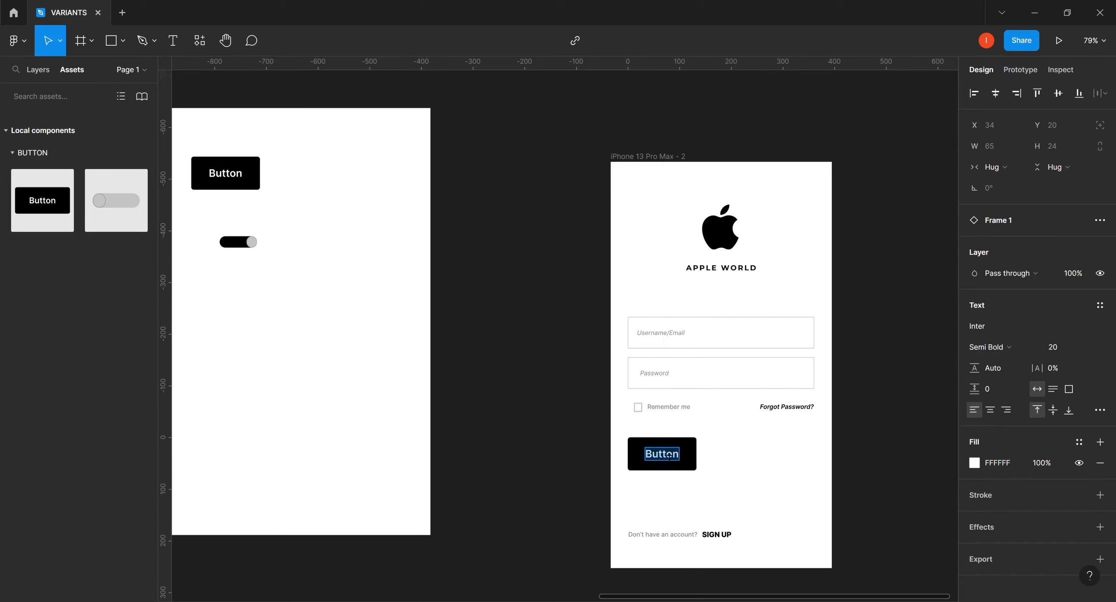
pyautogui.write('S')
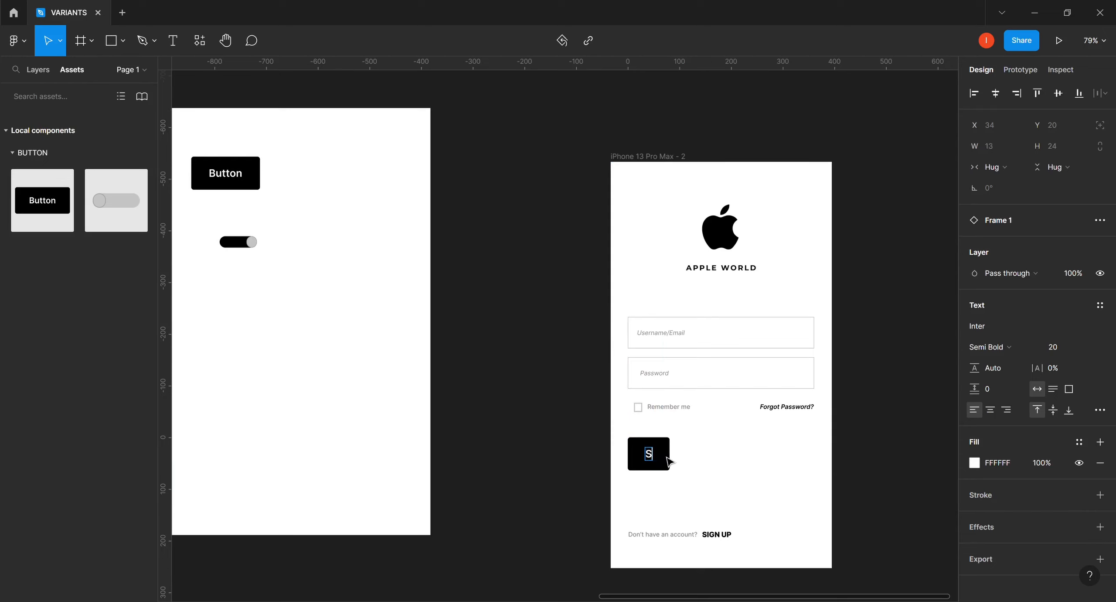
pyautogui.write('ign')
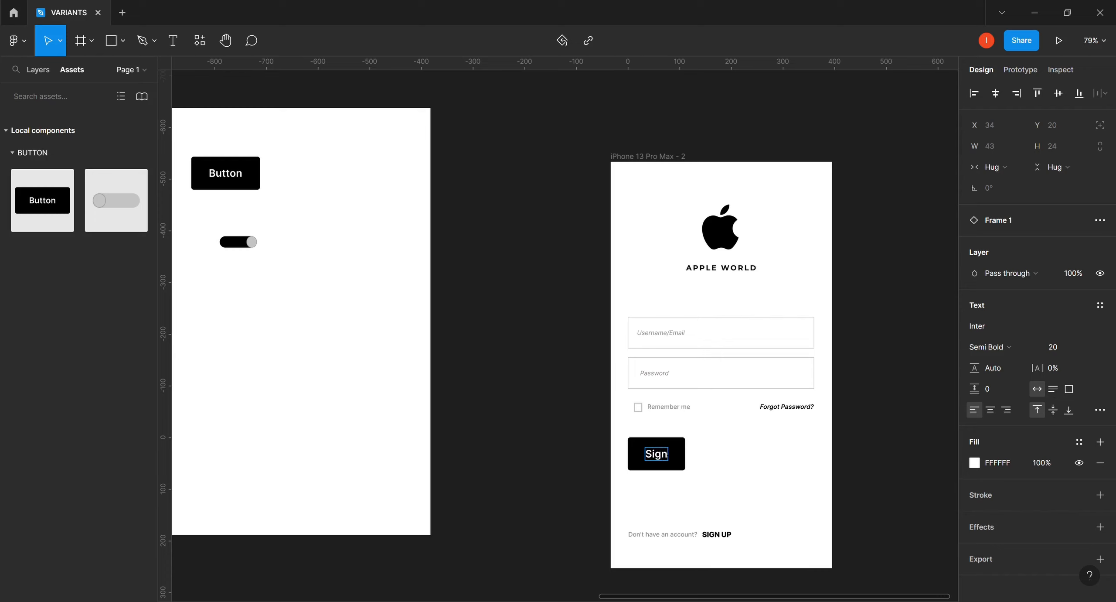
pyautogui.write(' in')
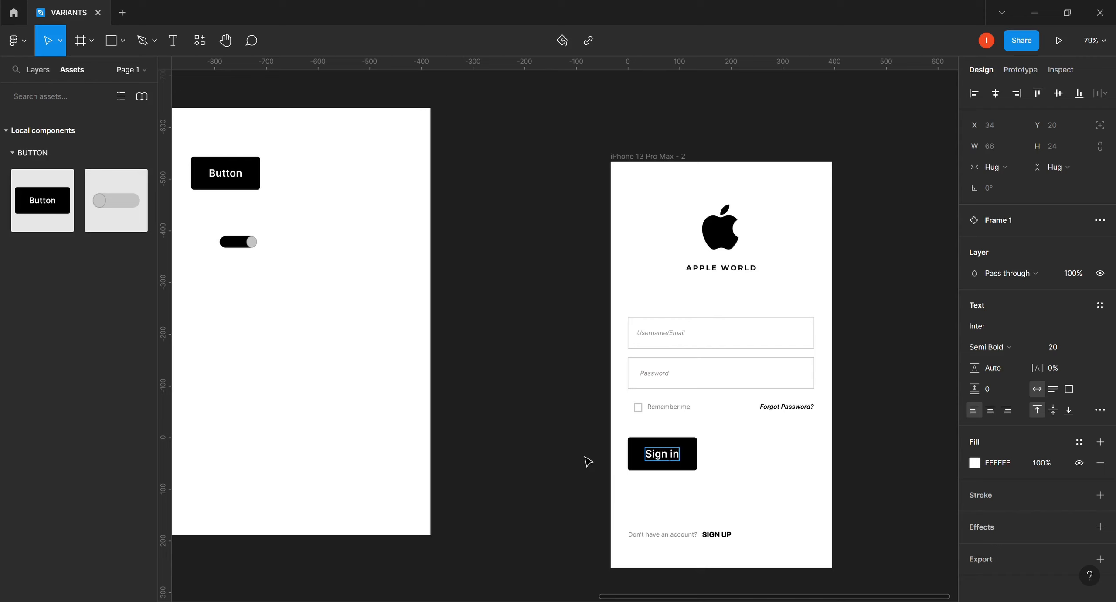
pyautogui.press('Escape')
pyautogui.click(569, 434)
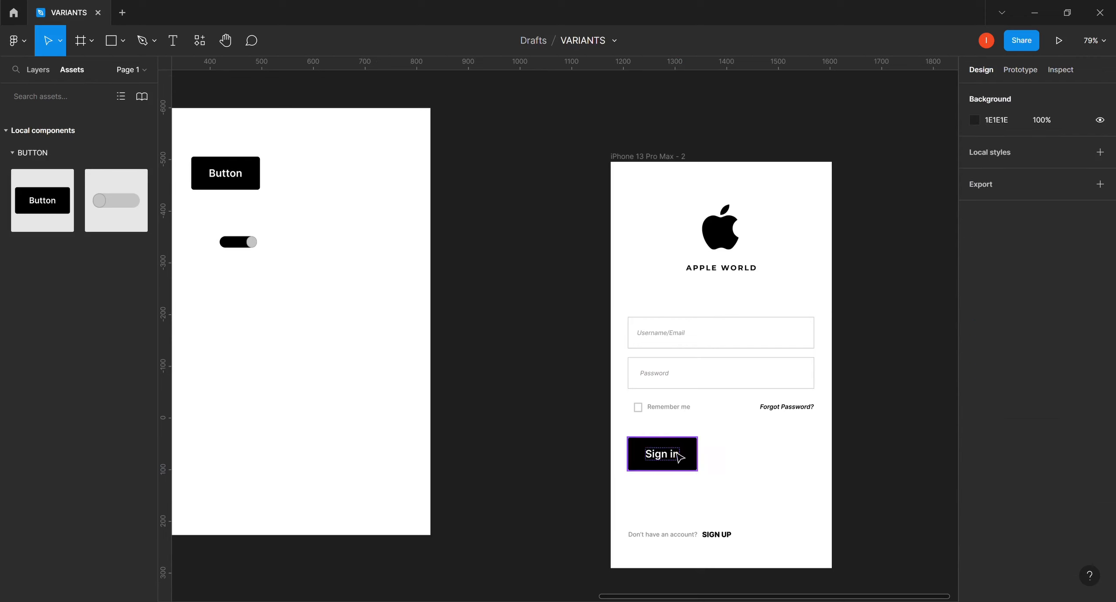
# Widen the Sign in button to roughly the input fields' width by setting its horizontal padding to 149.
pyautogui.click(688, 453)
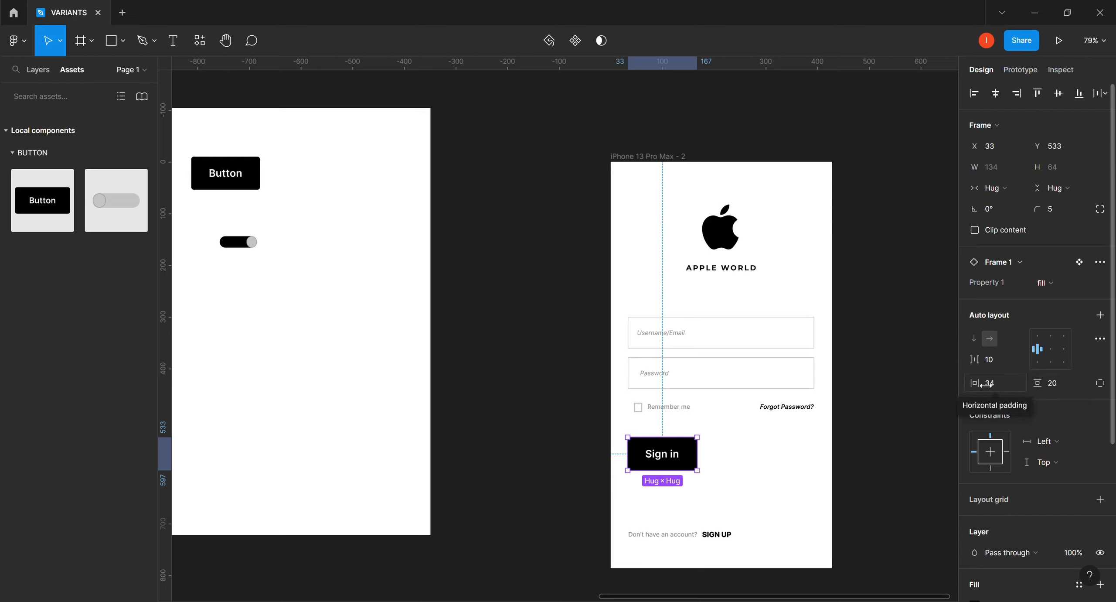
pyautogui.moveTo(978, 385); pyautogui.dragTo(9, 378)
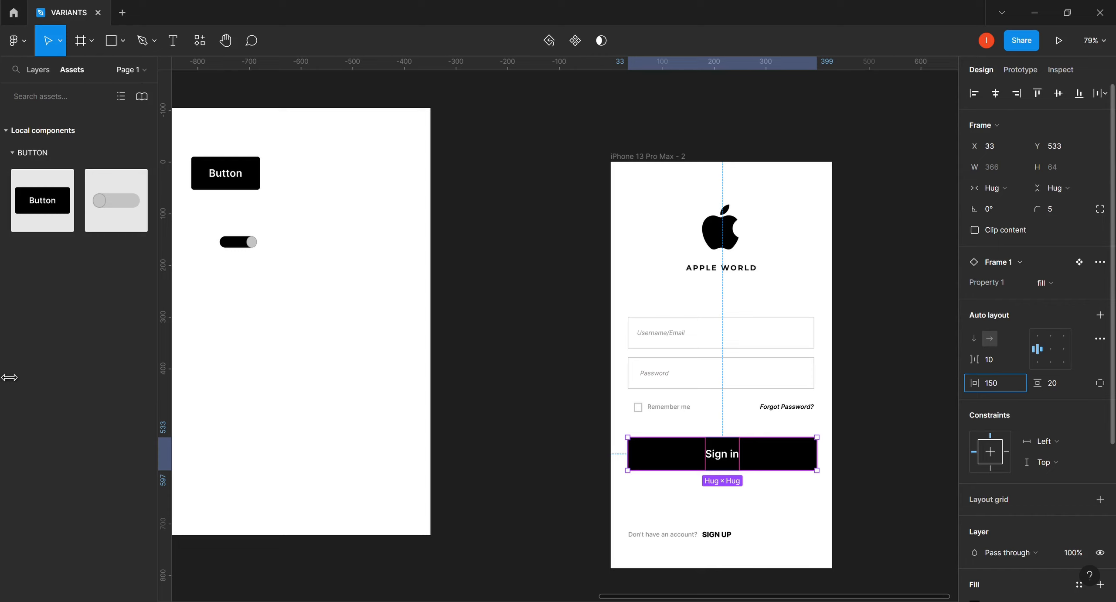
pyautogui.moveTo(10, 377); pyautogui.dragTo(9, 377)
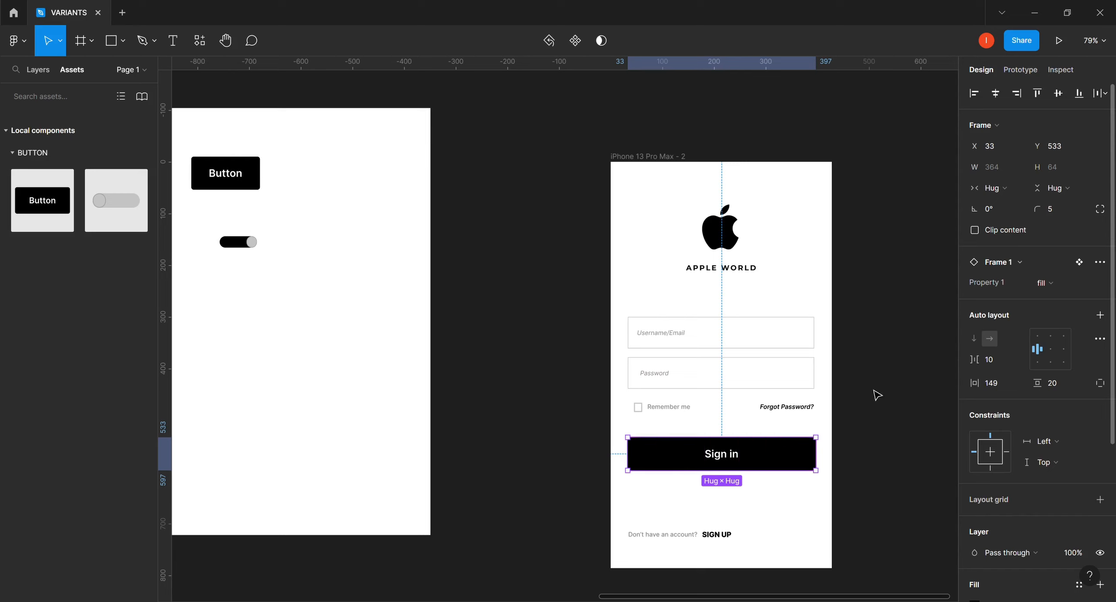
pyautogui.click(519, 382)
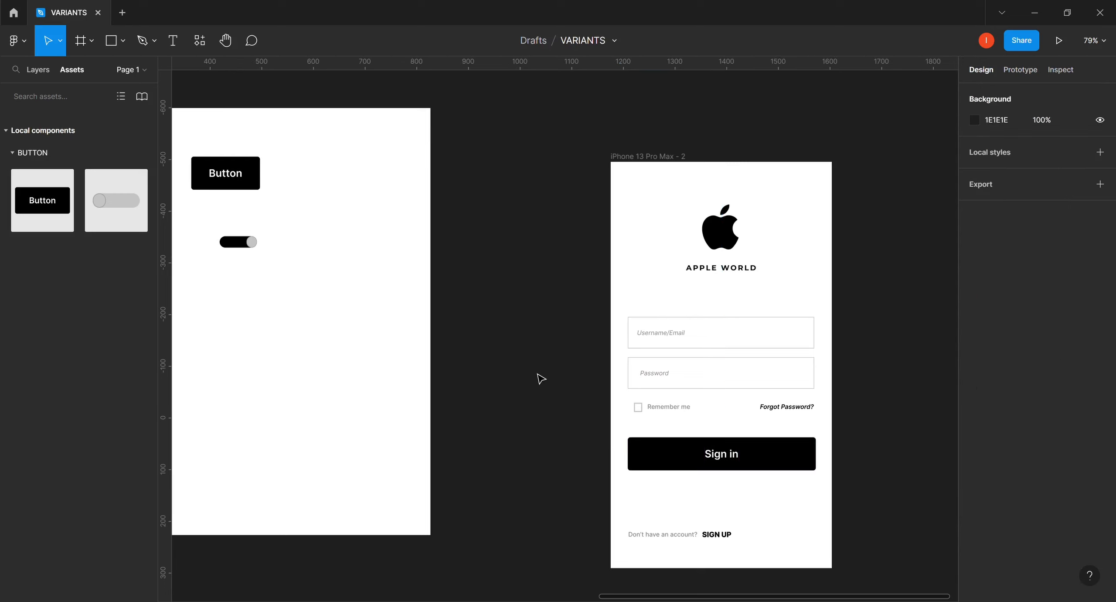
# Duplicate the Sign in button, place the copy just below the original, and switch the copy's Property 1 to icon.
pyautogui.click(672, 458)
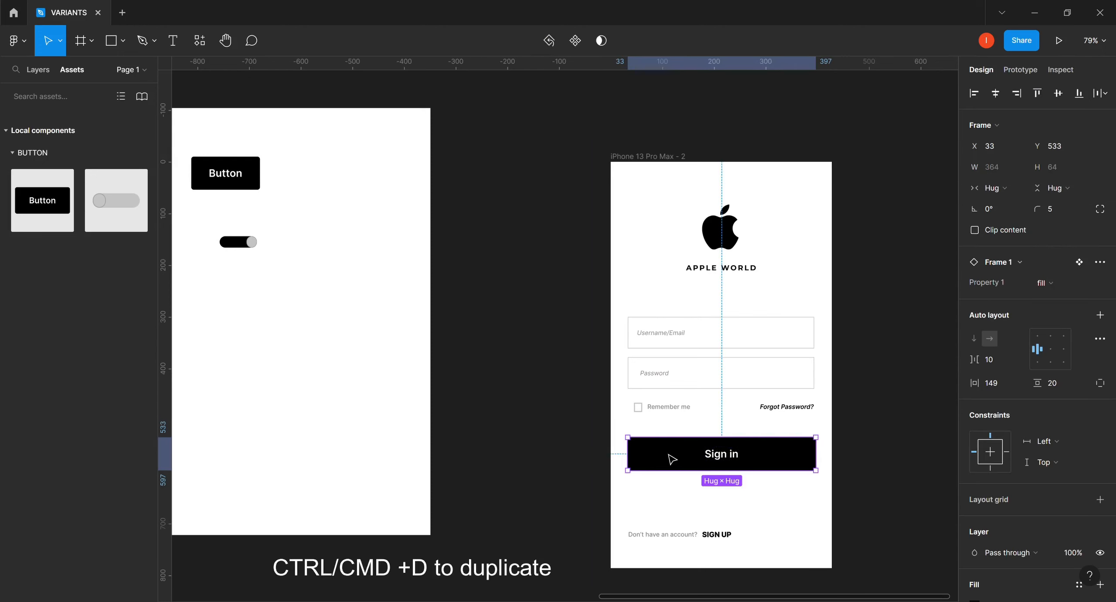
pyautogui.hotkey('ctrl', 'd')
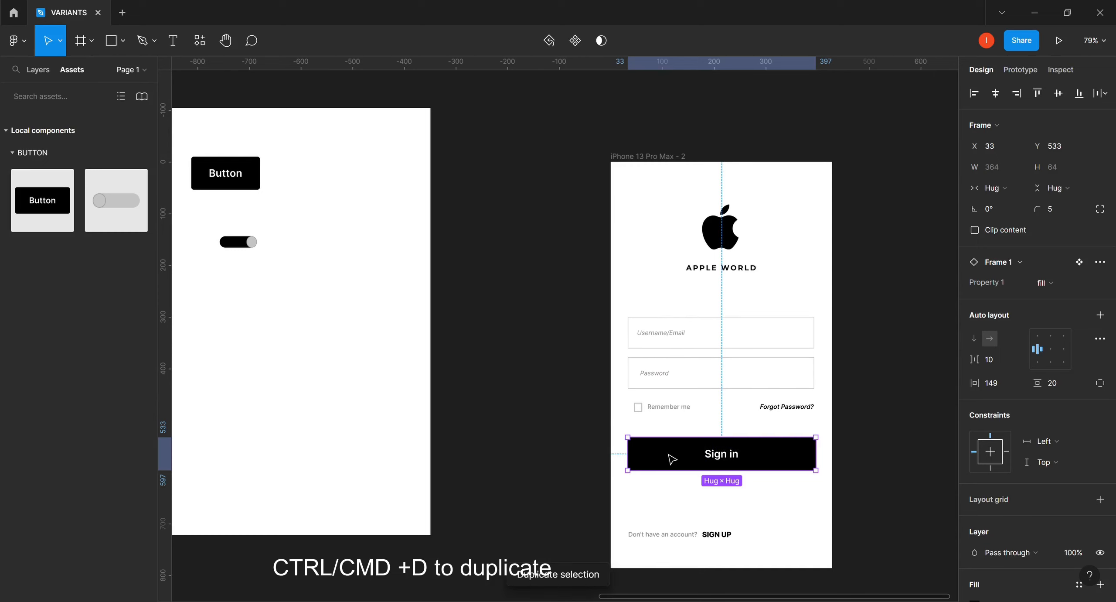
pyautogui.moveTo(670, 461); pyautogui.dragTo(670, 495)
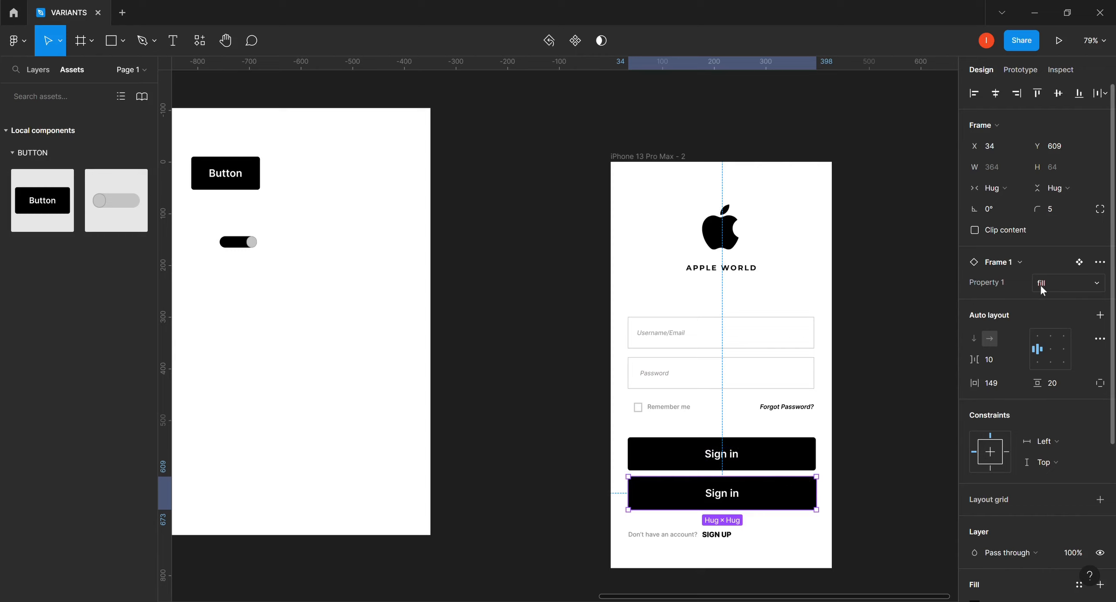
pyautogui.click(1098, 283)
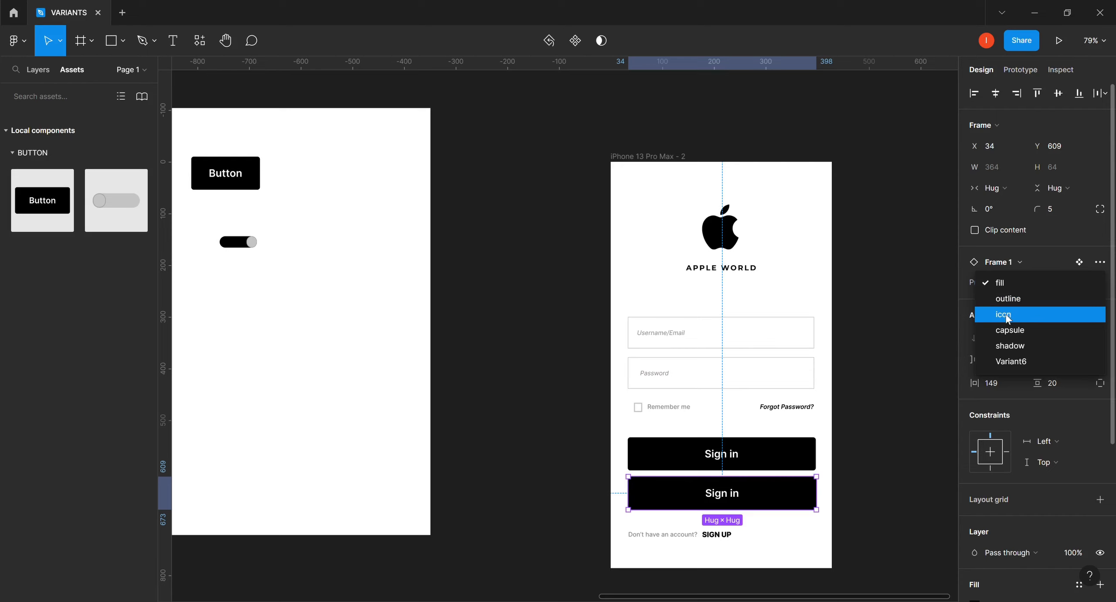
pyautogui.click(1021, 312)
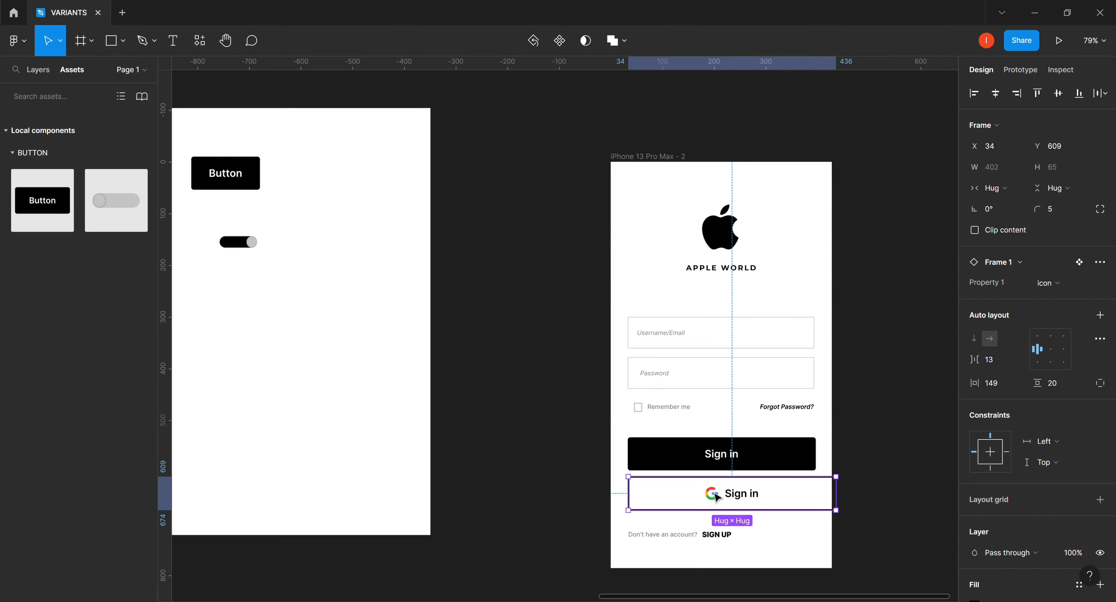
# Change the label of the Google icon button to "Sign in with Google".
pyautogui.doubleClick(746, 501)
pyautogui.doubleClick(746, 501)
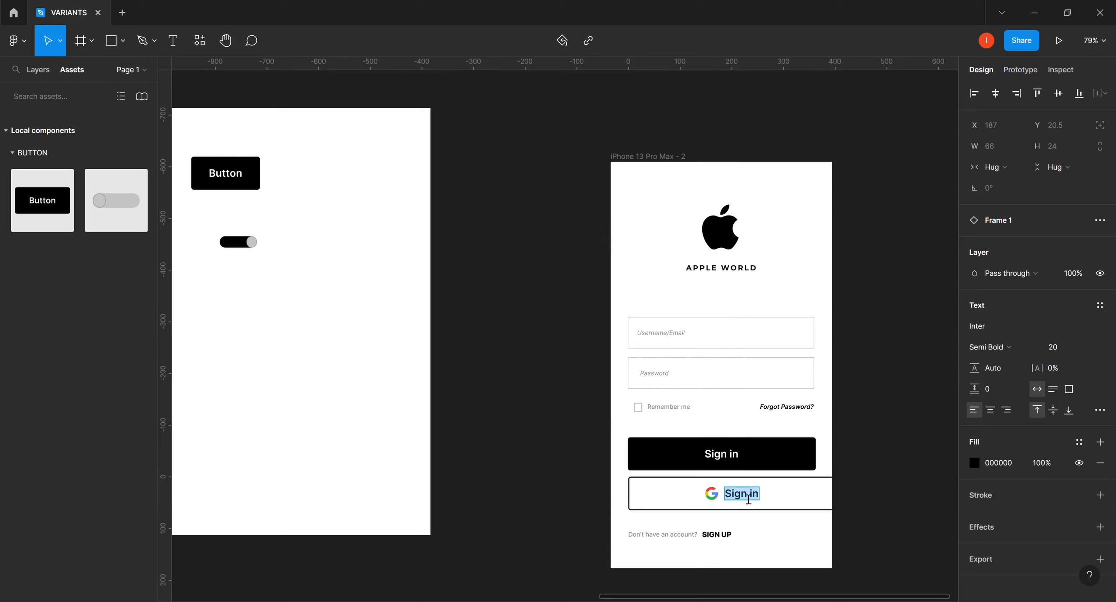
pyautogui.click(763, 498)
pyautogui.press('BackSpace')
pyautogui.press('BackSpace')
pyautogui.press('BackSpace')
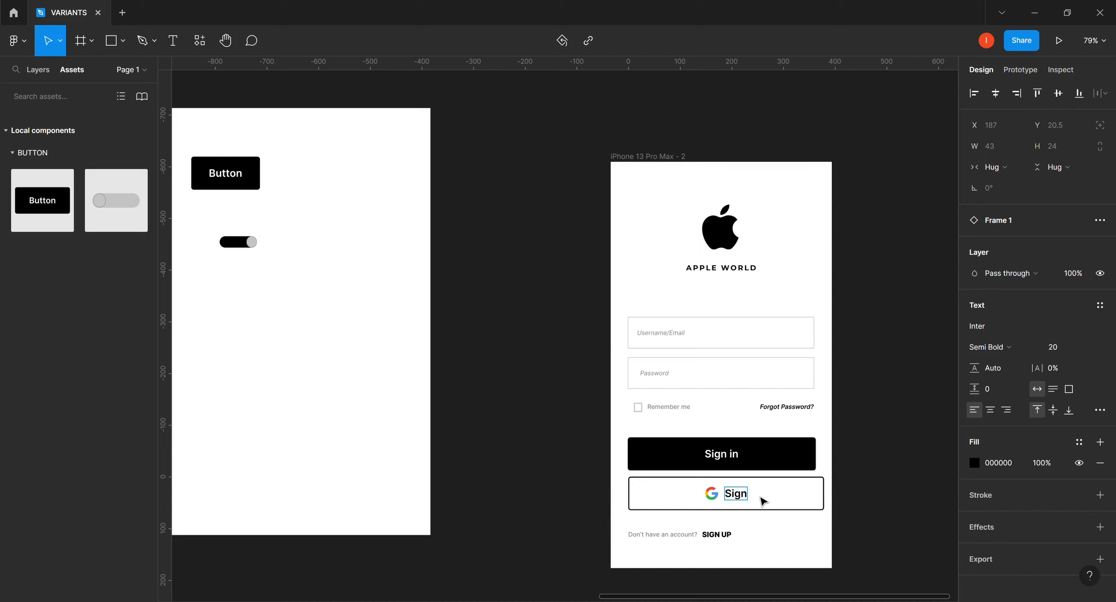
pyautogui.write('in with')
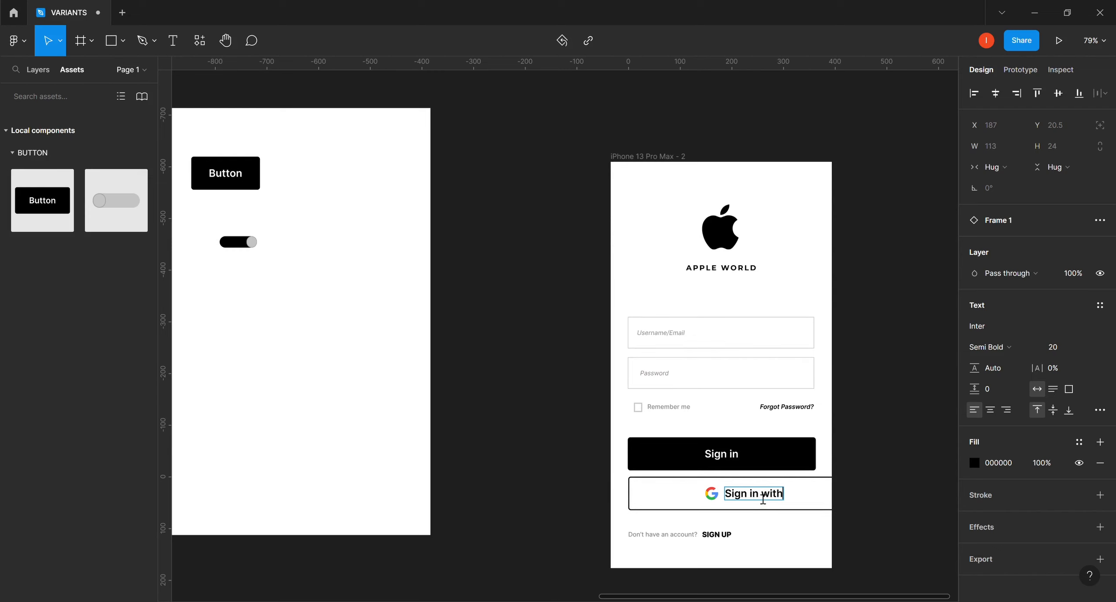
pyautogui.write(' Google')
pyautogui.press('Escape')
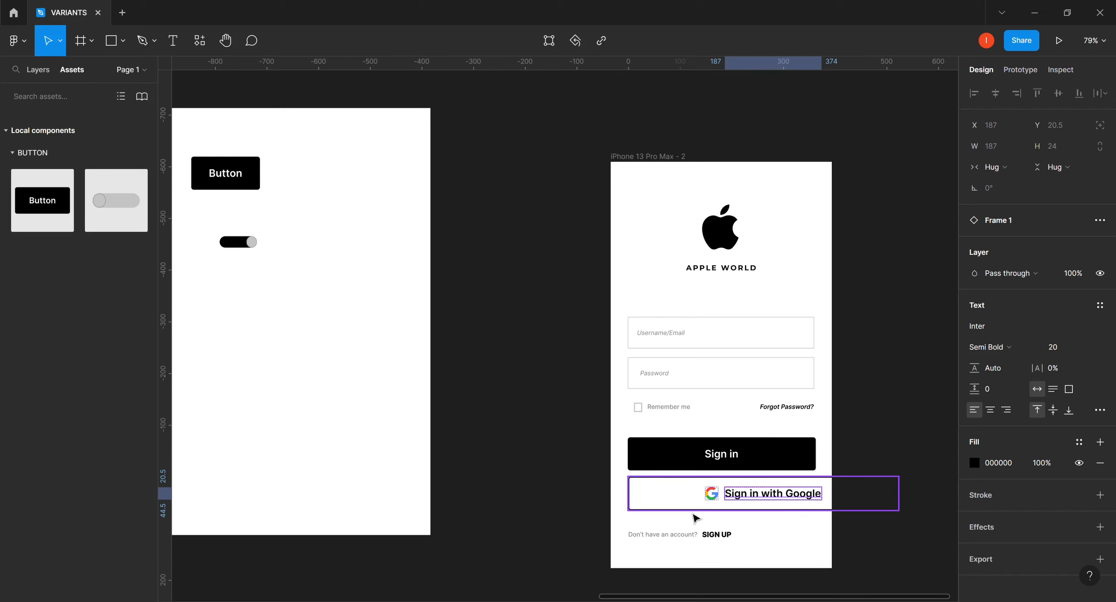
pyautogui.press('Escape')
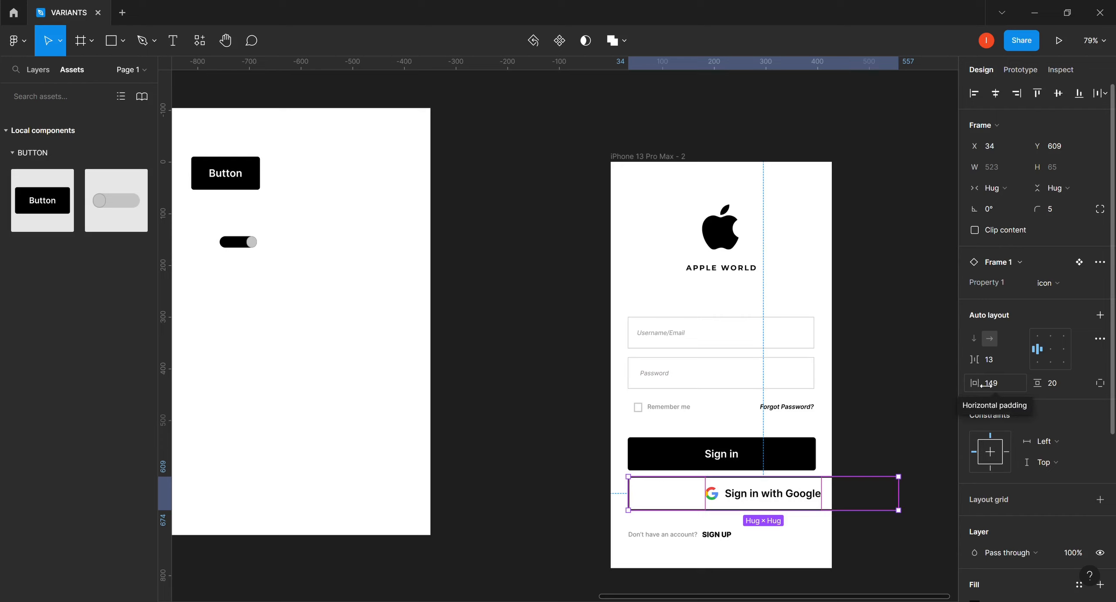
# Set the Sign in with Google button's horizontal padding to 68 to roughly match the Sign in button's width.
pyautogui.moveTo(990, 384); pyautogui.dragTo(897, 381)
pyautogui.moveTo(880, 381); pyautogui.dragTo(878, 380)
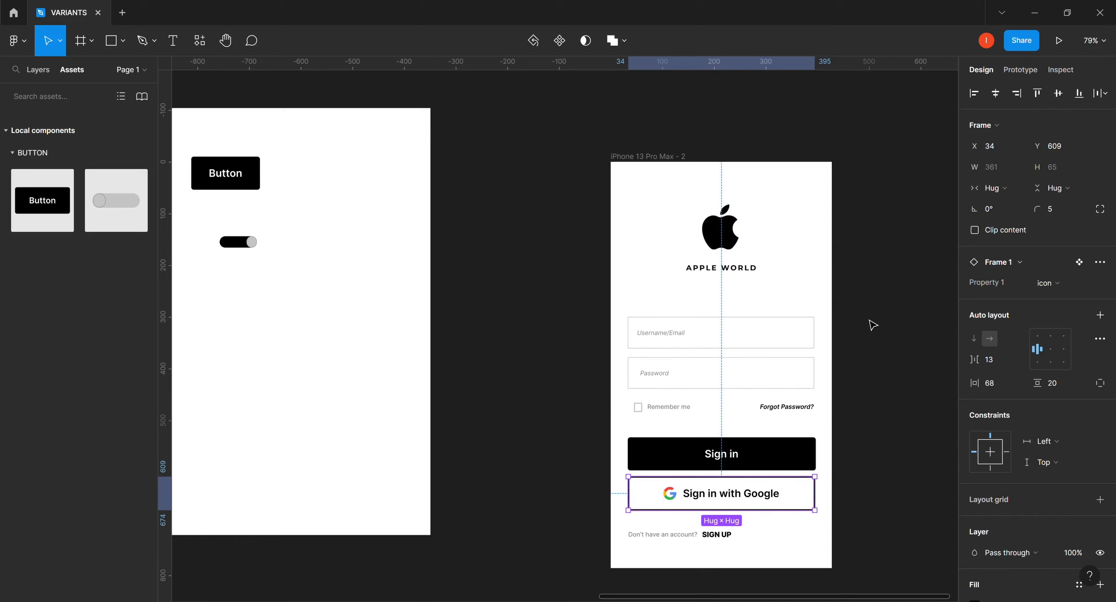
pyautogui.click(802, 298)
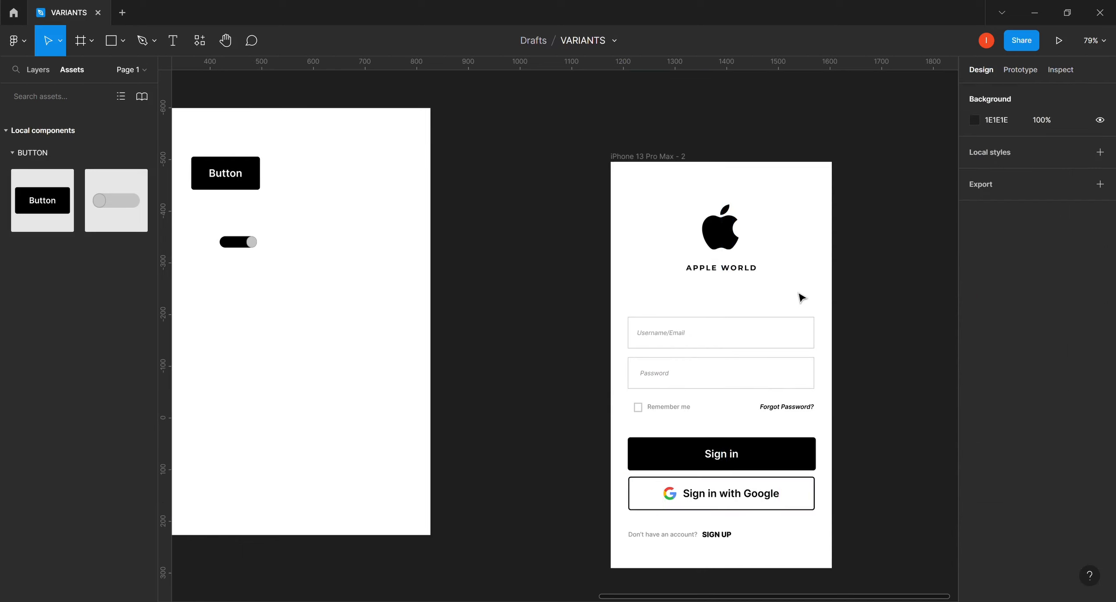
# Move the iPhone 13 Pro Max - 2 frame up to about X 1161, Y -579, beside the BUTTON frame.
pyautogui.click(654, 157)
pyautogui.moveTo(656, 137); pyautogui.dragTo(650, 115)
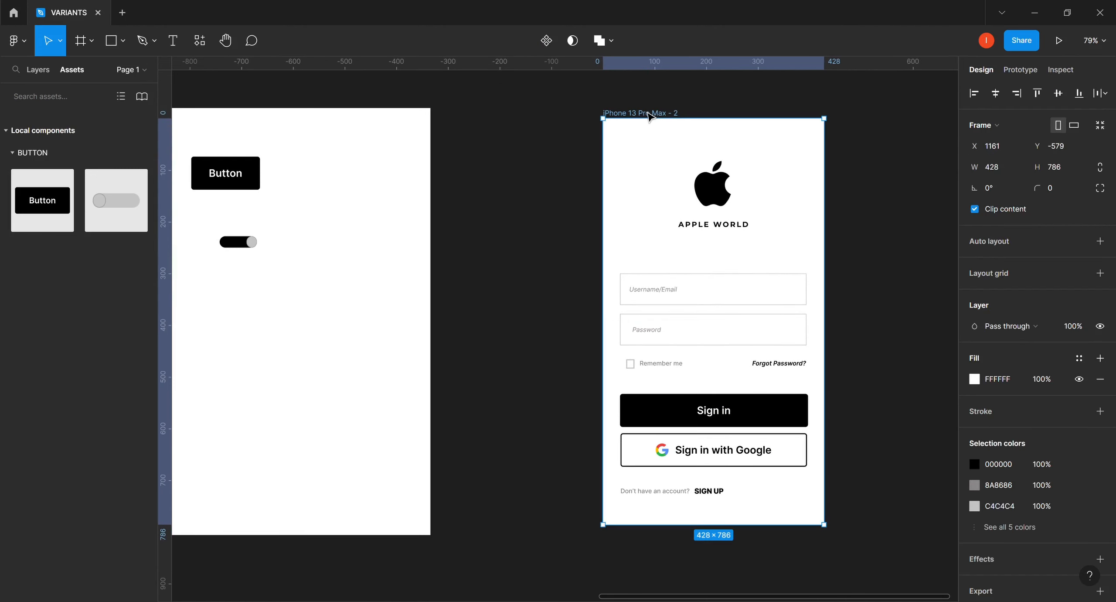